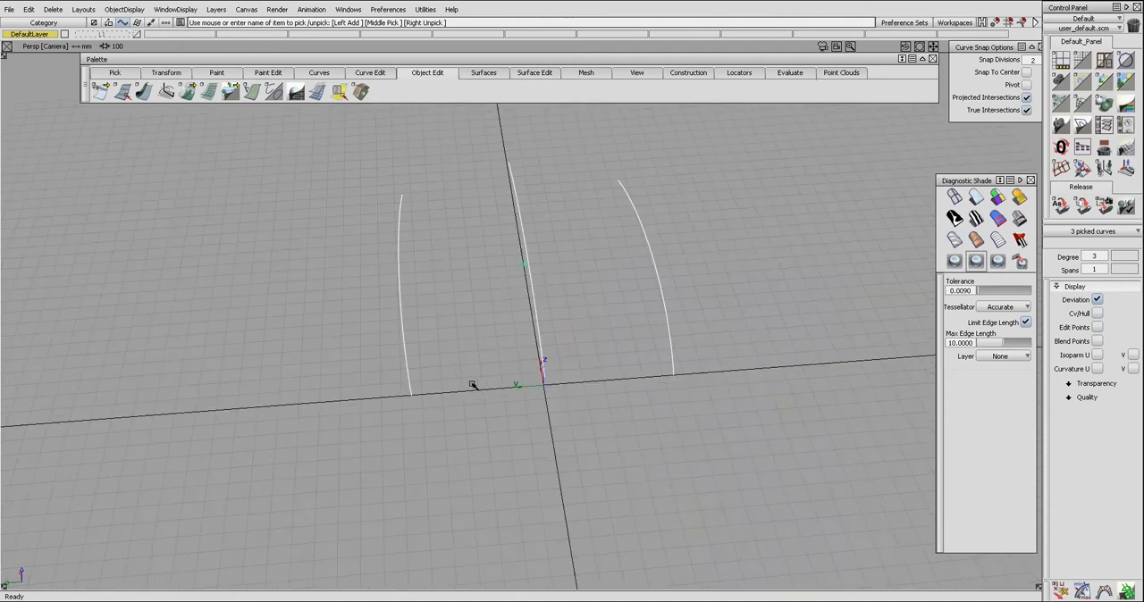
Step: Draw a straight line connecting the front ends of the two outer lengthwise curves
left_click_drag(408, 376, 411, 396)
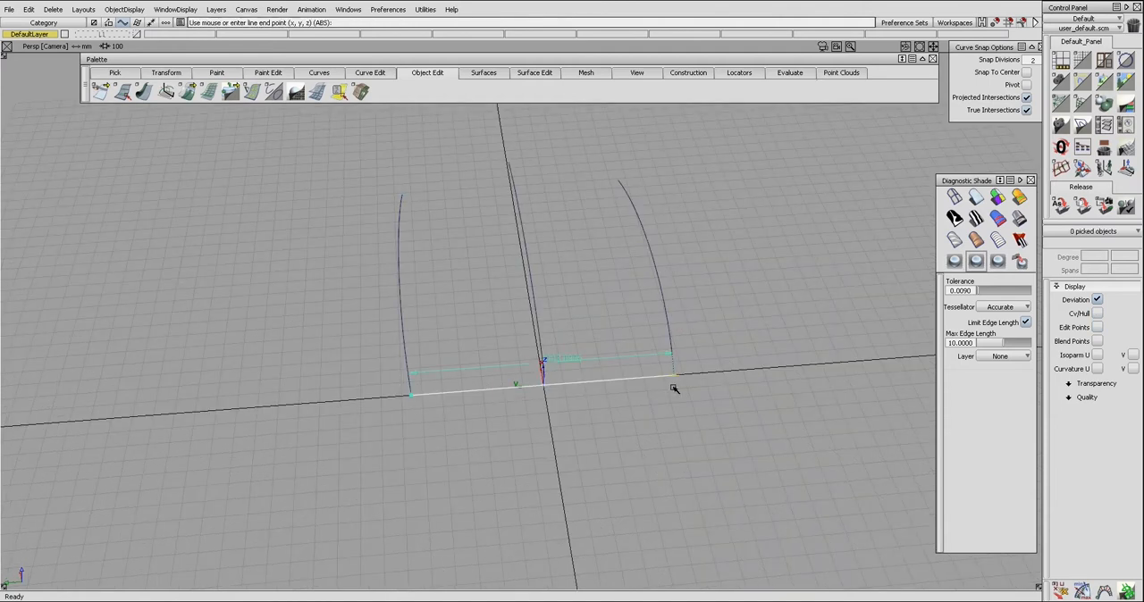
left_click(674, 375)
left_click_drag(646, 438, 679, 424, "alt+shift")
Step: Stretch the middle of the front connecting line upward to form a shallow arch
left_click(961, 576)
right_click_drag(545, 347, 544, 332)
left_click_drag(545, 366, 568, 338, "ctrl+shift")
left_click(557, 334)
Step: Select the two middle CVs of the front arch and scale them to refine its curvature
left_click_drag(480, 316, 613, 350)
middle_click_drag(613, 350, 592, 352, "ctrl+shift")
mouse_move(639, 364)
left_mouse_down()
mouse_move(590, 350)
mouse_move(616, 350)
mouse_move(570, 353)
left_mouse_up()
left_click_drag(719, 331, 669, 342, "alt+shift")
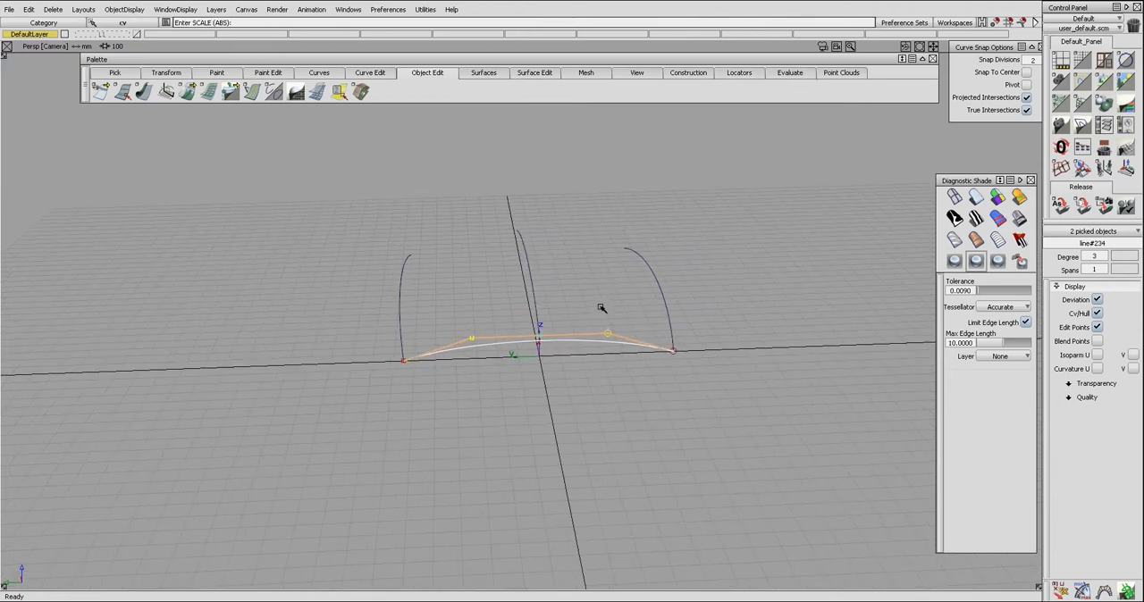
left_click_drag(601, 304, 594, 329, "alt+shift")
left_click_drag(527, 286, 452, 251, "ctrl+shift")
Step: Draw a straight line connecting the rear ends of the two outer lengthwise curves
key("l")
left_click(401, 227)
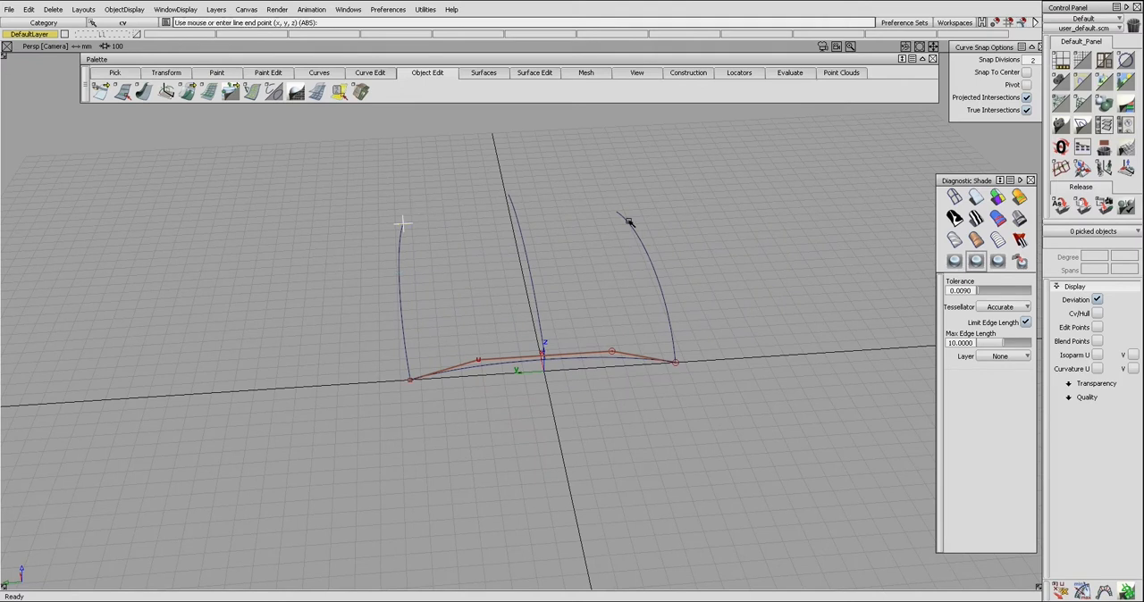
left_click(626, 223)
left_click_drag(584, 235, 567, 255, "alt+shift")
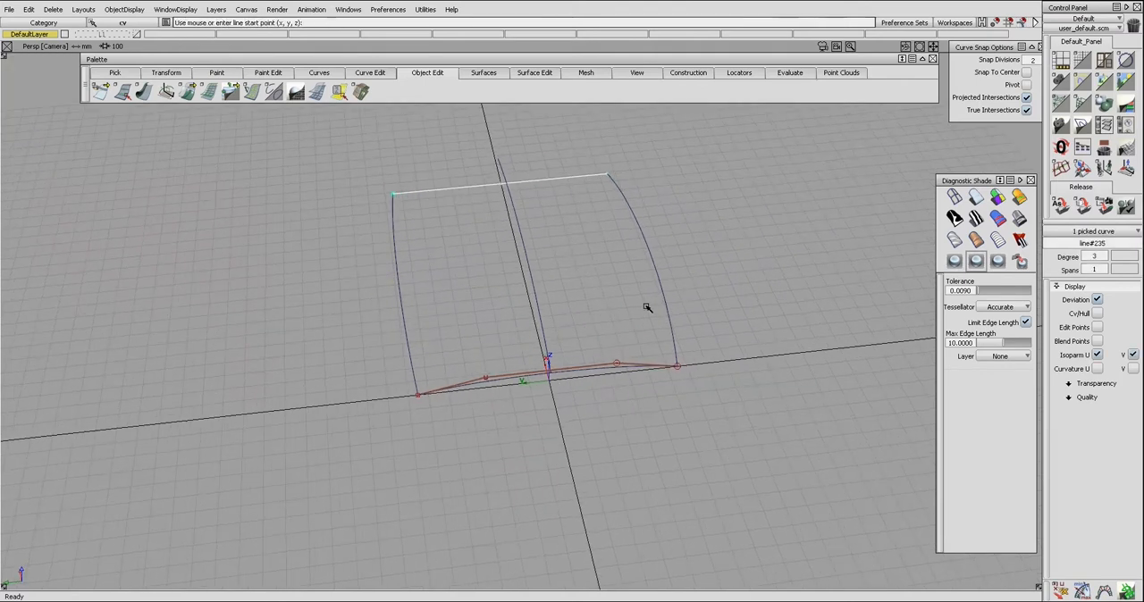
Step: Stretch the rear connecting line with added handles and adjust its middle into an arch
left_click(952, 575)
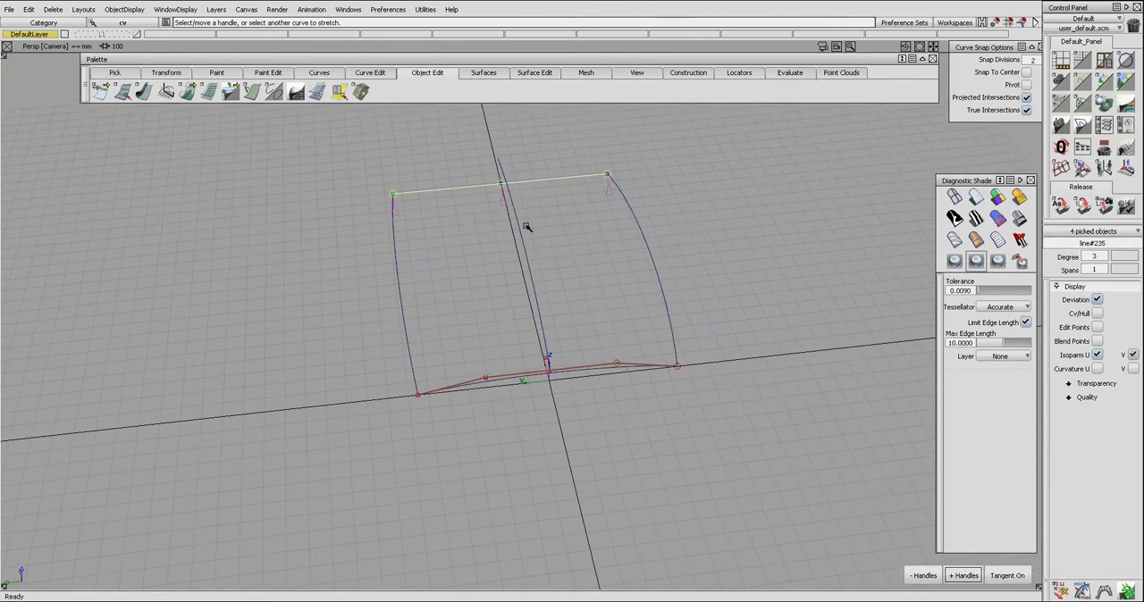
left_click_drag(519, 228, 447, 179, "ctrl+alt")
left_click_drag(447, 180, 512, 178, "ctrl+shift")
left_click_drag(453, 145, 546, 168)
mouse_move(541, 189)
middle_mouse_down("ctrl+shift")
mouse_move(555, 201)
mouse_move(539, 208)
middle_mouse_up("ctrl+shift")
left_click_drag(524, 206, 542, 215)
left_click_drag(537, 204, 486, 183, "ctrl+shift")
left_click_drag(448, 151, 457, 199)
Step: Delete the front and rear cross curves, keeping only the three lengthwise curves
left_click_drag(487, 327, 488, 391)
key("Delete")
left_click_drag(509, 311, 486, 327, "alt+shift")
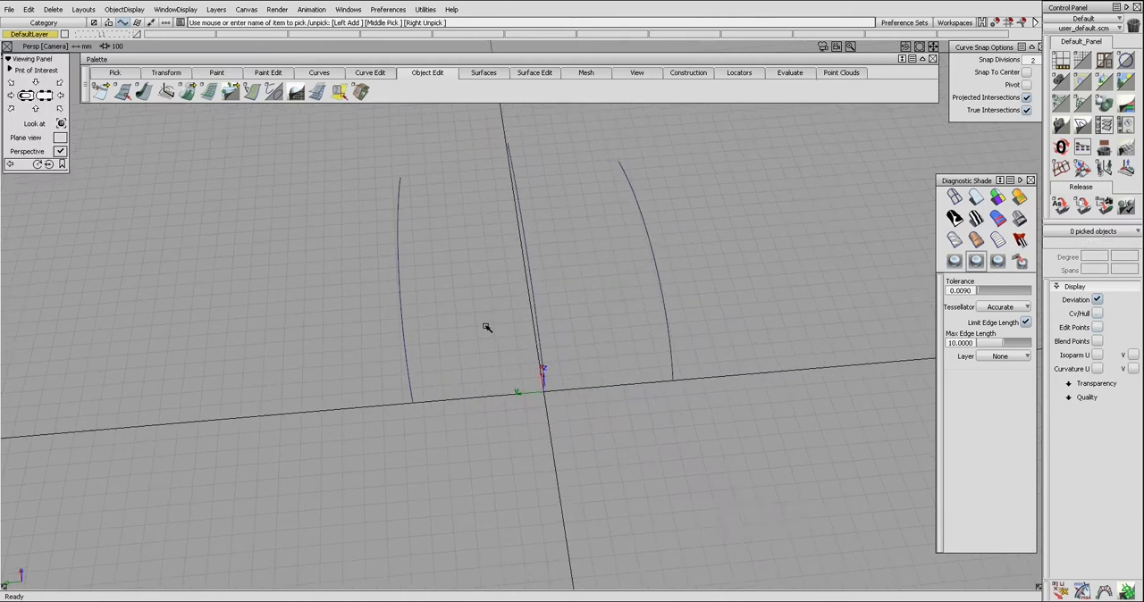
Step: Build a skin surface through the three lengthwise curves and select it with its CVs and hulls displayed
left_click(403, 314)
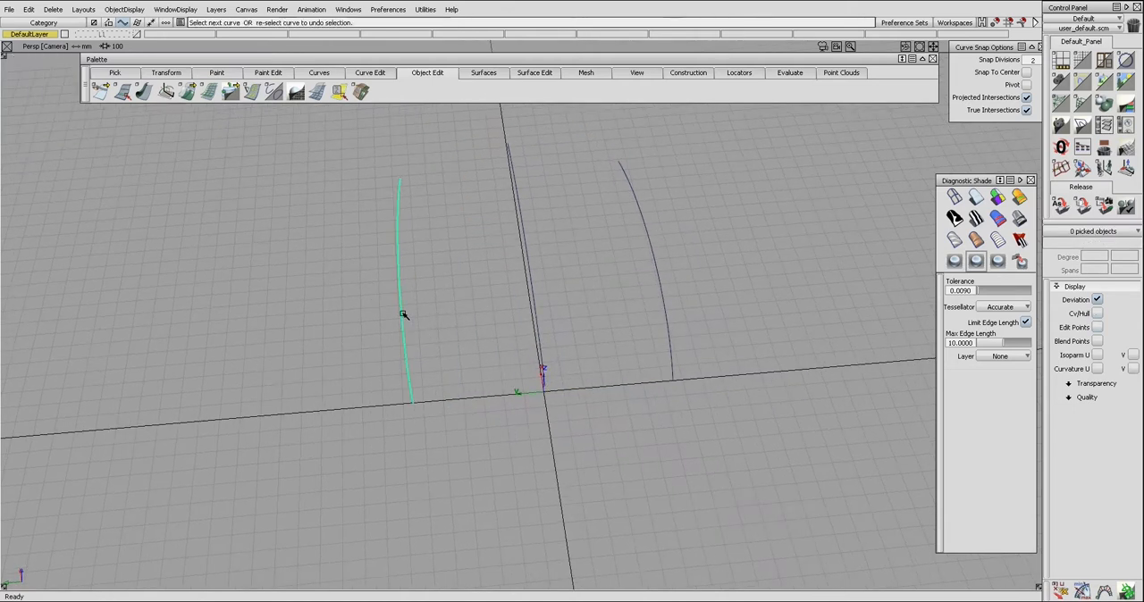
left_click(537, 321)
left_click(670, 336, "shift")
left_click_drag(681, 331, 567, 276, "ctrl+shift")
left_click(611, 305)
left_click_drag(597, 275, 579, 310, "ctrl+shift")
left_click(579, 310)
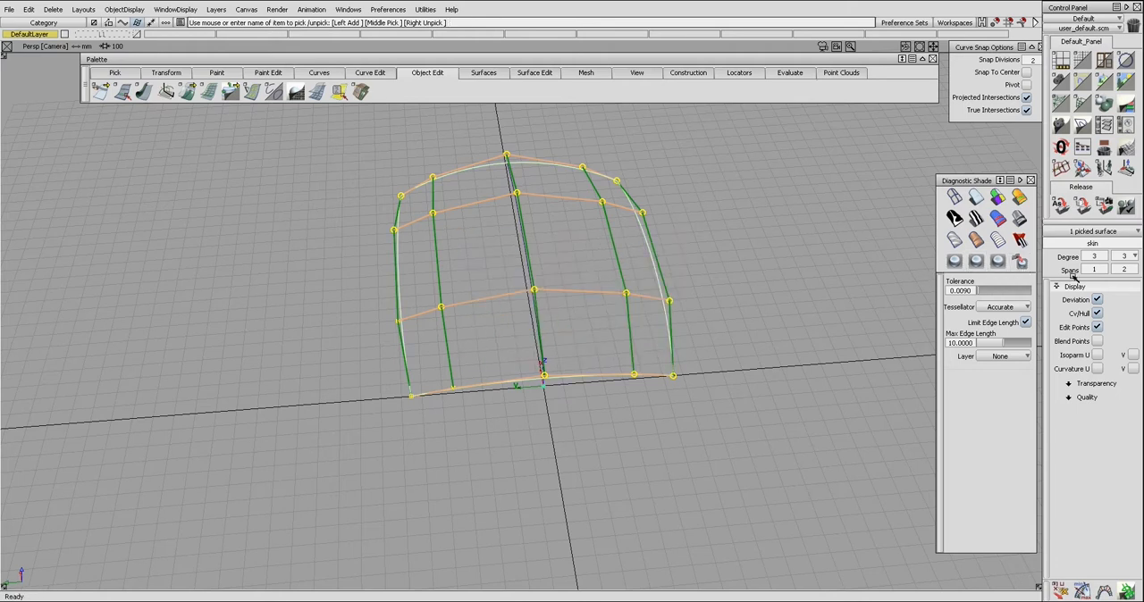
Step: Rebuild the skin surface with 1 span in V and accept the change
left_click(1133, 271)
left_click(1133, 287)
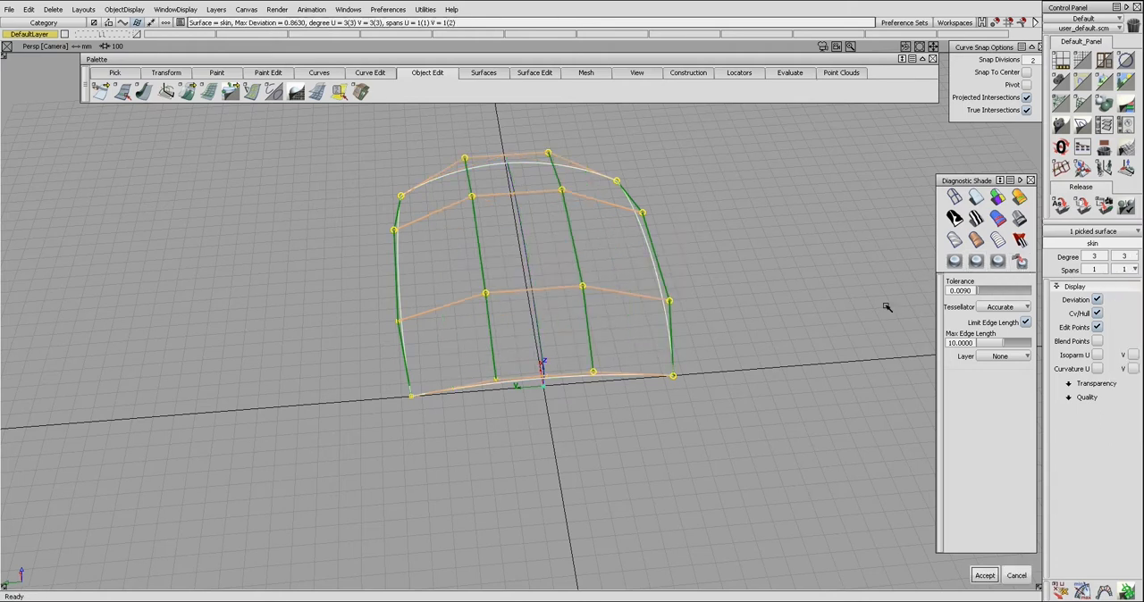
left_click_drag(699, 340, 700, 312, "ctrl+shift")
Step: Select the two middle CVs on the surface's front edge and center their pivot
left_click_drag(659, 284, 607, 322, "alt+shift")
left_click_drag(486, 259, 505, 305, "alt+shift")
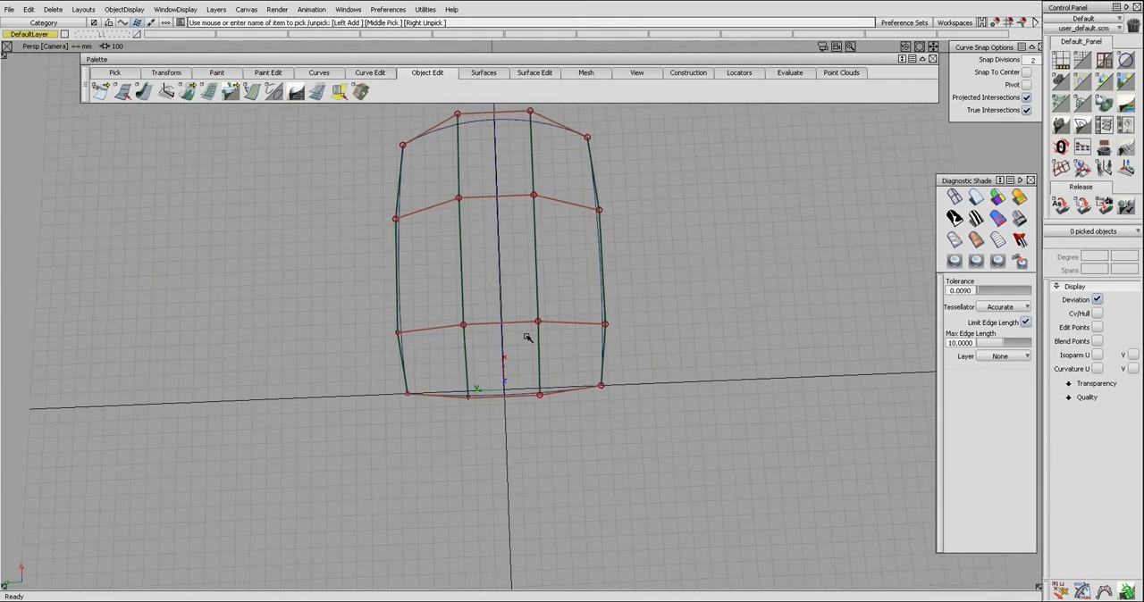
left_click_drag(475, 390, 558, 413)
key("Home")
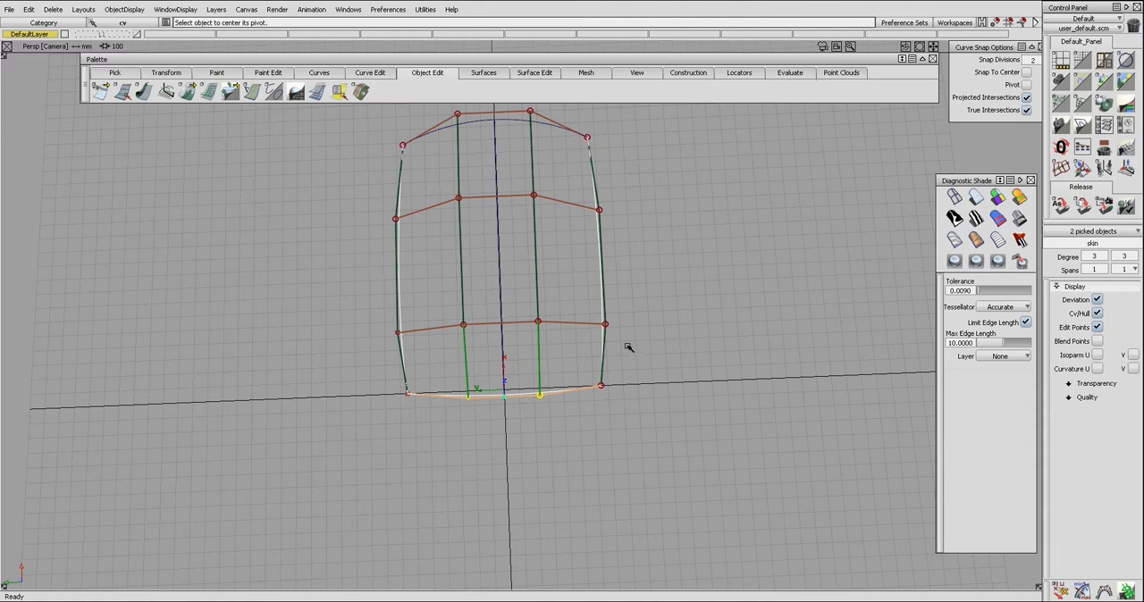
right_click_drag(586, 356, 620, 355, "ctrl+shift")
left_click_drag(620, 357, 684, 358)
key("ctrl+z")
Step: Scale the two middle front-edge CVs apart across the surface by a factor of 1.5
right_click_drag(660, 358, 714, 359, "ctrl+shift")
type("1.5")
key("Return")
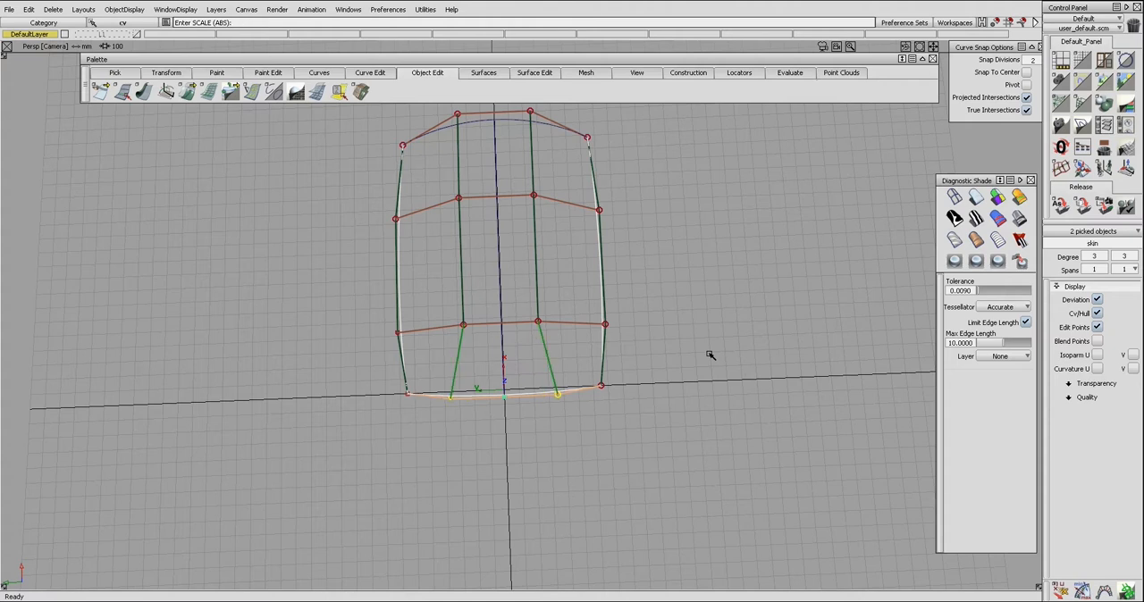
Step: Try scaling the two middle CVs of the second row outward across the surface
left_click_drag(738, 366, 738, 317, "ctrl+shift")
left_click_drag(695, 347, 693, 343, "alt+shift")
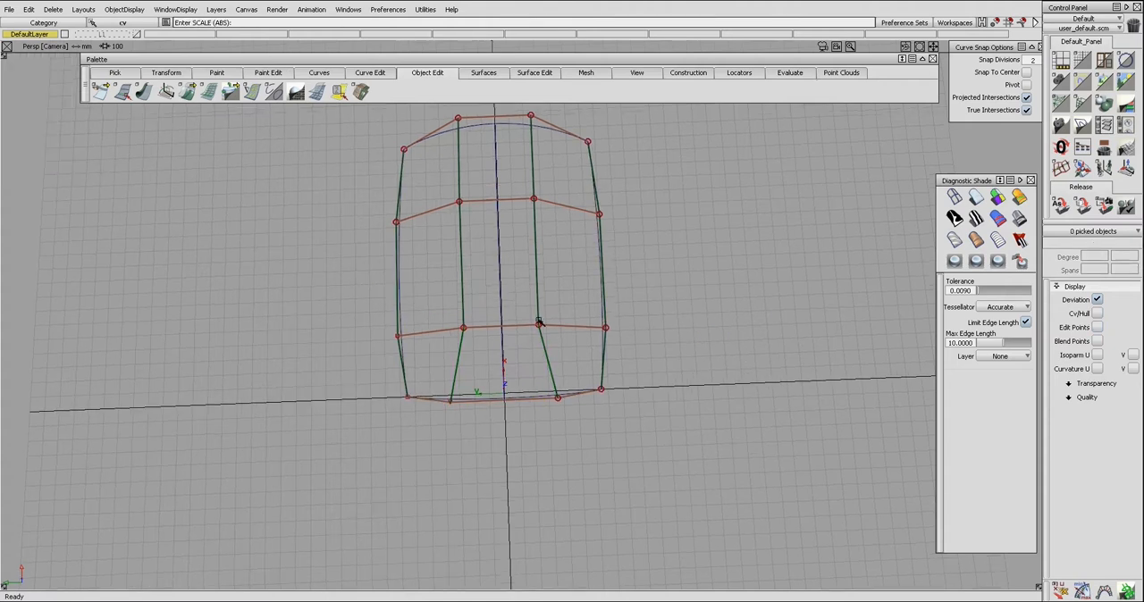
left_click_drag(582, 242, 514, 359, "alt+shift")
left_click_drag(447, 336, 540, 351)
middle_click_drag(562, 357, 627, 371, "ctrl+shift")
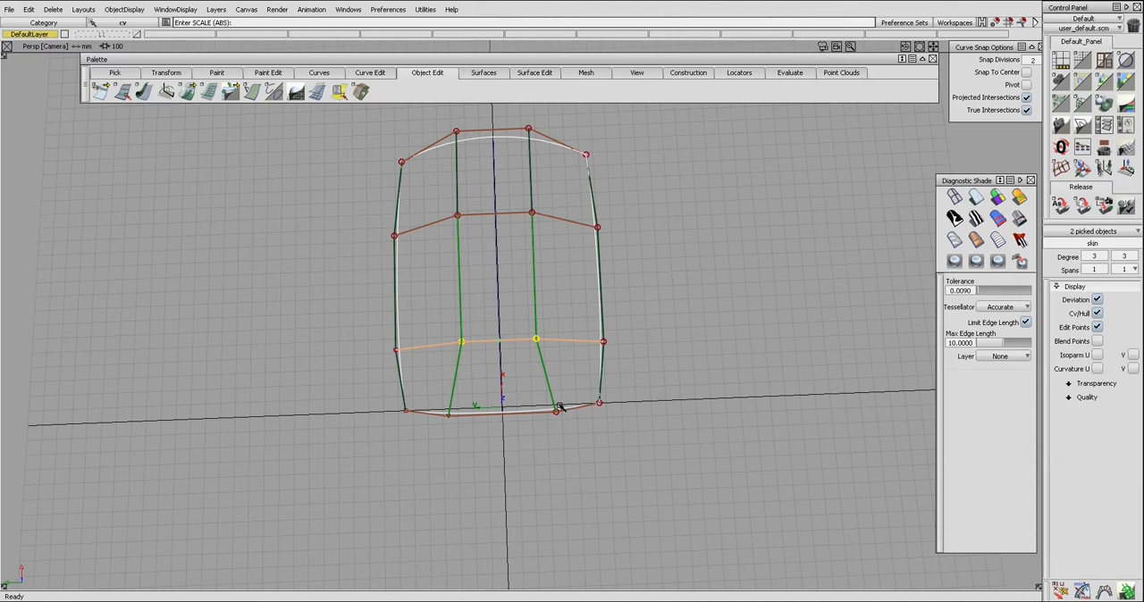
left_click_drag(561, 398, 554, 429, "ctrl+shift")
left_click_drag(485, 434, 528, 437, "ctrl+shift")
left_click_drag(437, 404, 566, 430)
middle_click_drag(566, 431, 597, 446, "ctrl+shift")
middle_click_drag(451, 329, 547, 350)
middle_click_drag(623, 381, 663, 384, "ctrl+shift")
key("Return")
key("ctrl+z")
Step: Reselect the two middle front-edge CVs and scale them slightly farther apart
left_click_drag(657, 398, 656, 386, "ctrl+shift")
left_click_drag(459, 420, 570, 430, "ctrl+shift")
middle_click_drag(570, 430, 553, 434, "ctrl+shift")
middle_click_drag(554, 434, 590, 451, "ctrl+shift")
left_click_drag(570, 444, 581, 443)
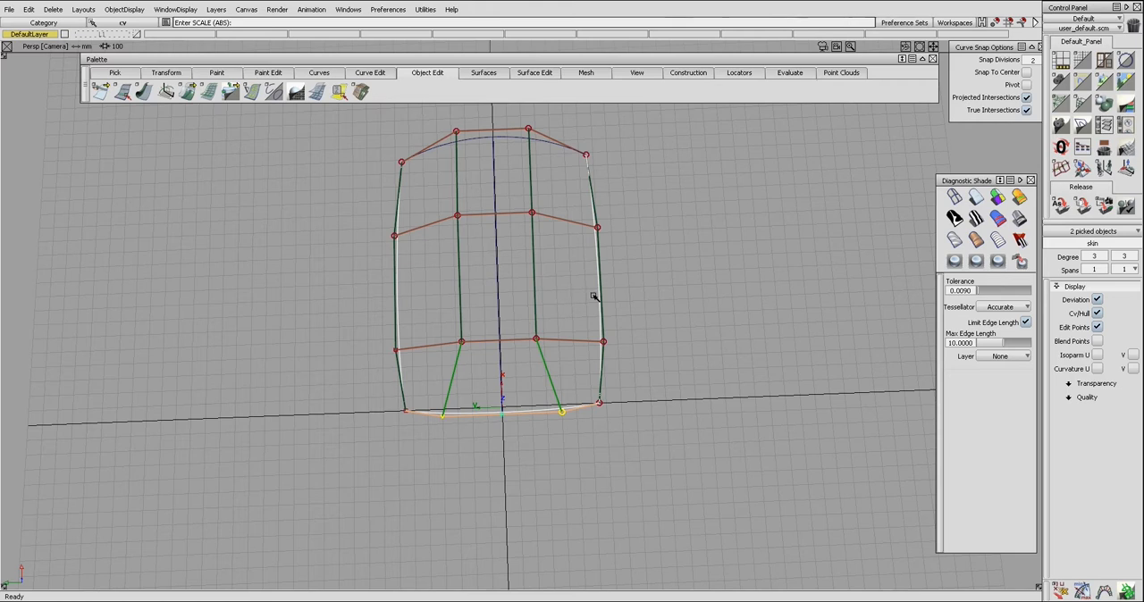
Step: Duplicate the surface's front edge as a separate curve
left_click_drag(592, 307, 505, 257, "ctrl+shift")
left_click_drag(651, 315, 451, 327, "ctrl+shift")
left_click_drag(592, 471, 544, 378, "alt+shift")
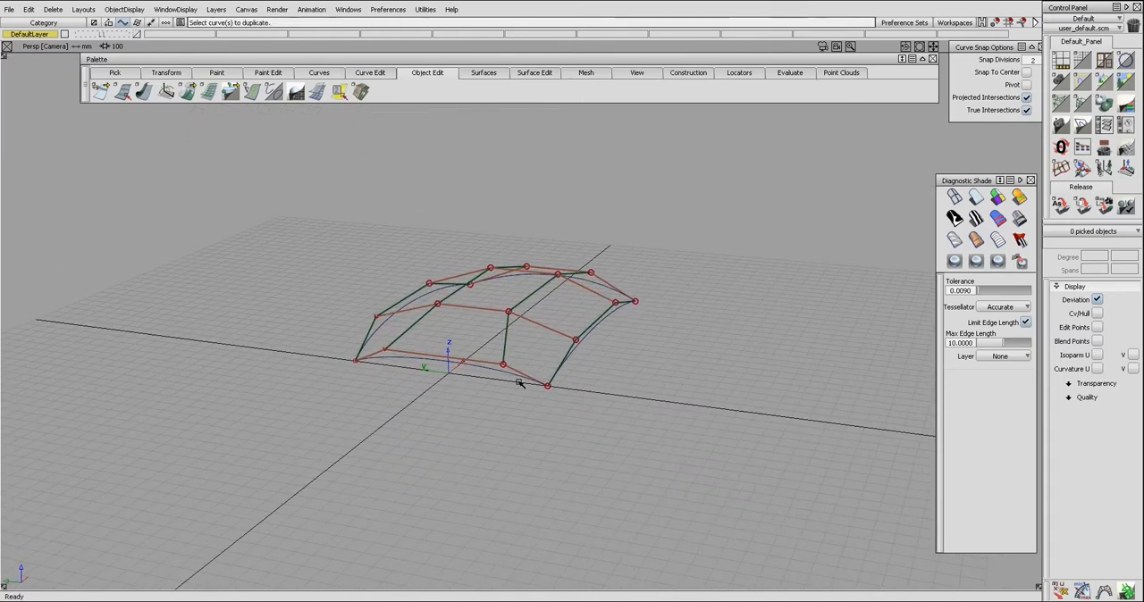
left_click(521, 378)
left_click_drag(591, 380, 532, 370, "ctrl+shift")
left_click(521, 385)
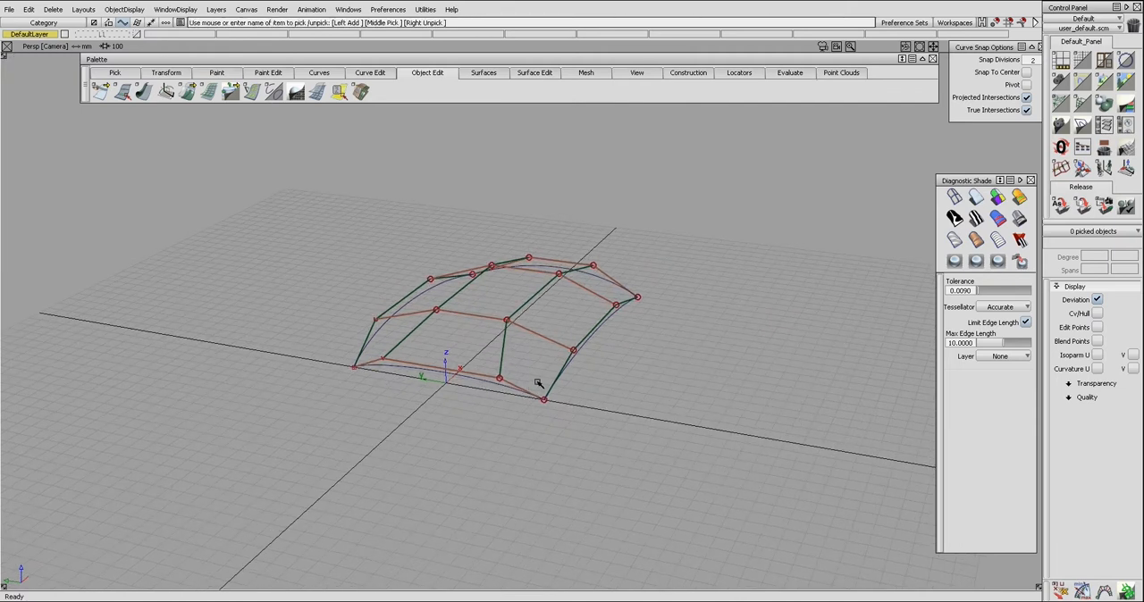
Step: Try to align the skin surface's front edge with the duplicated curve
left_click_drag(536, 383, 579, 370, "alt+shift")
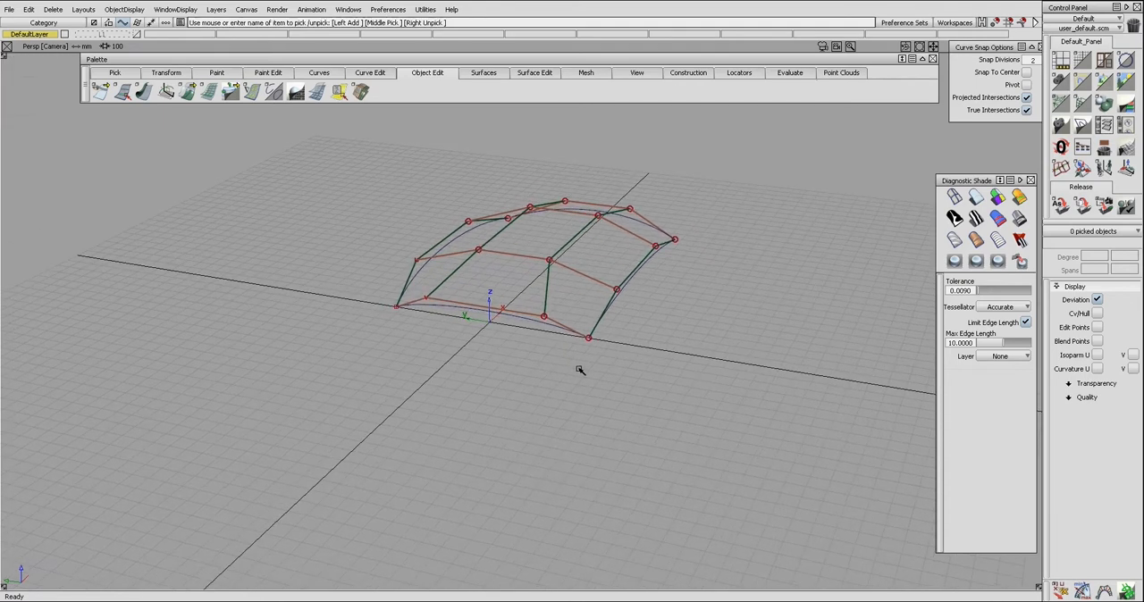
left_click(553, 327)
left_click(554, 328)
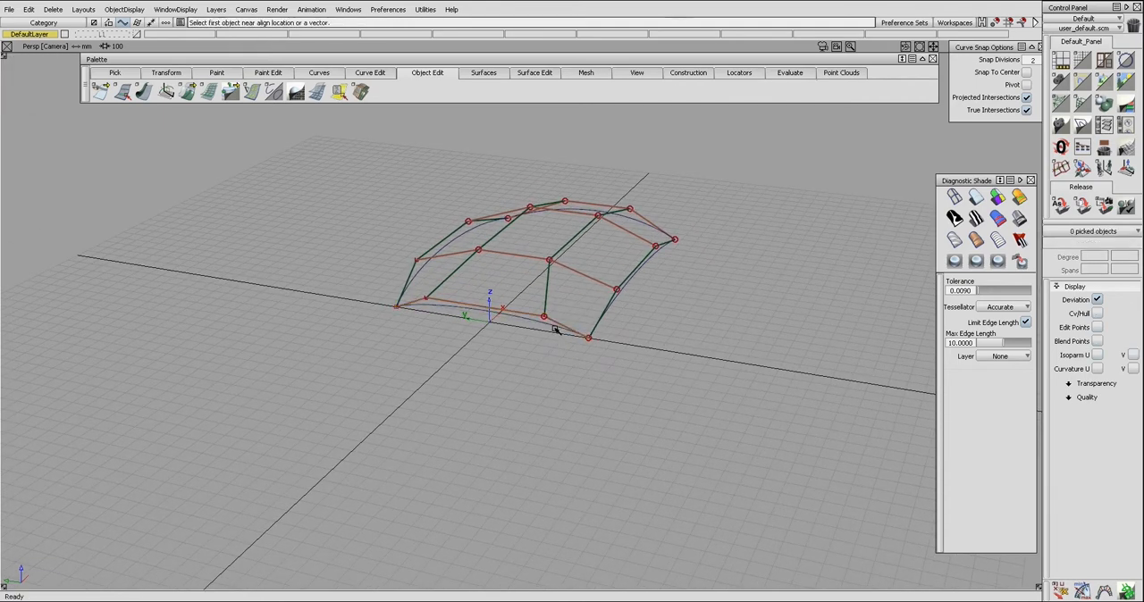
left_click(555, 331)
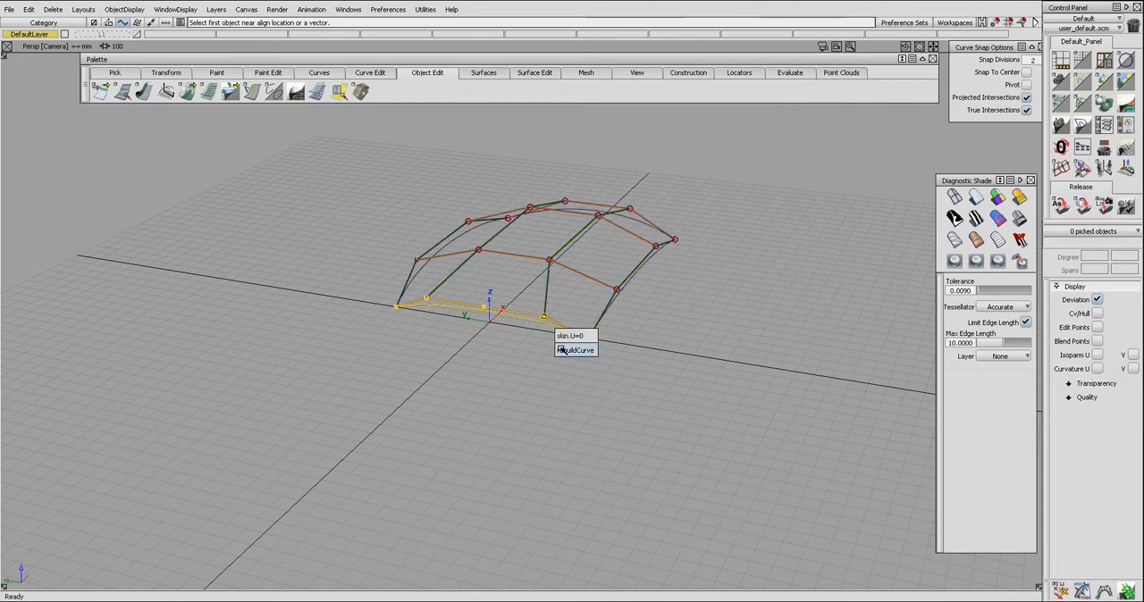
left_click(561, 335)
left_click(562, 331)
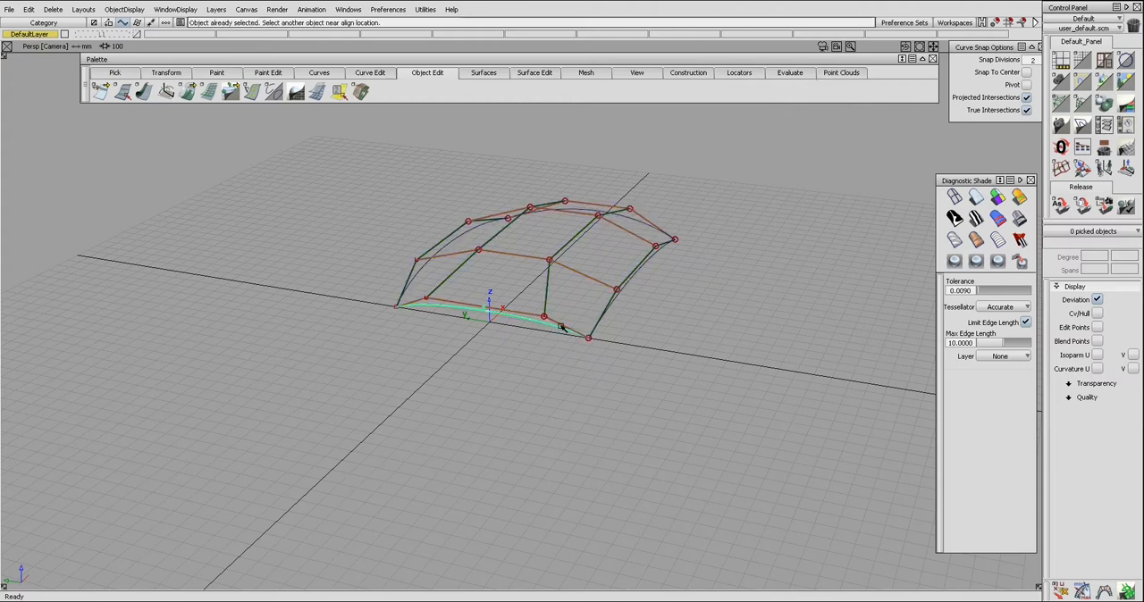
Step: Delete the duplicated curve at the front edge of the surface
left_click(565, 330)
left_click(568, 334)
key("Delete")
Step: Extend the skin surface forward from its front edge as a separate surface
left_click(533, 338)
left_click(564, 350)
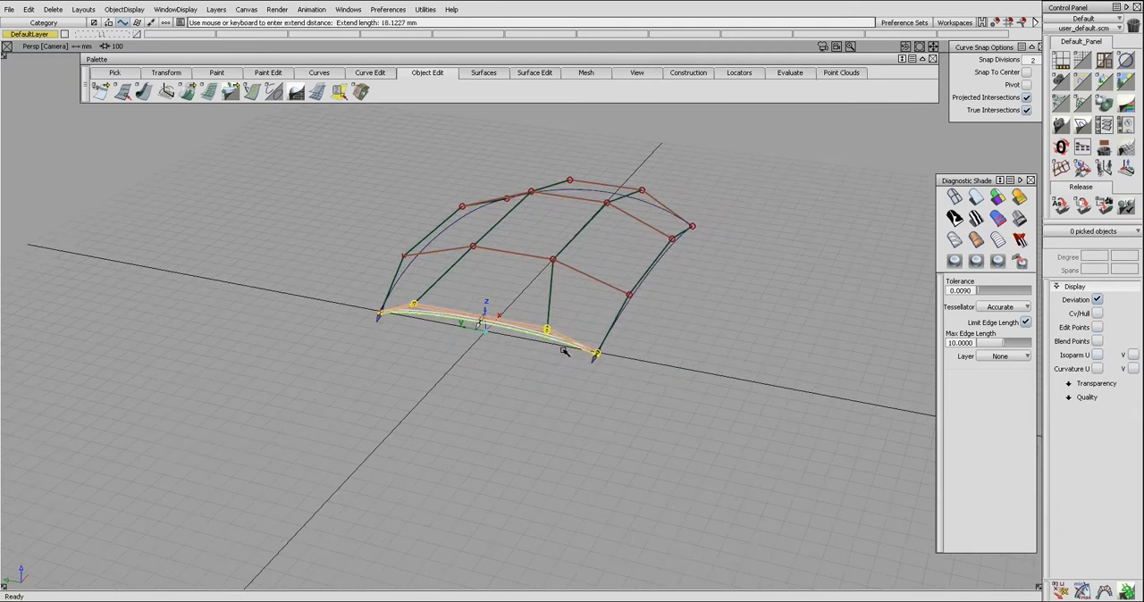
left_click_drag(564, 350, 549, 390)
left_click_drag(563, 348, 565, 364, "alt+shift")
left_click(565, 365)
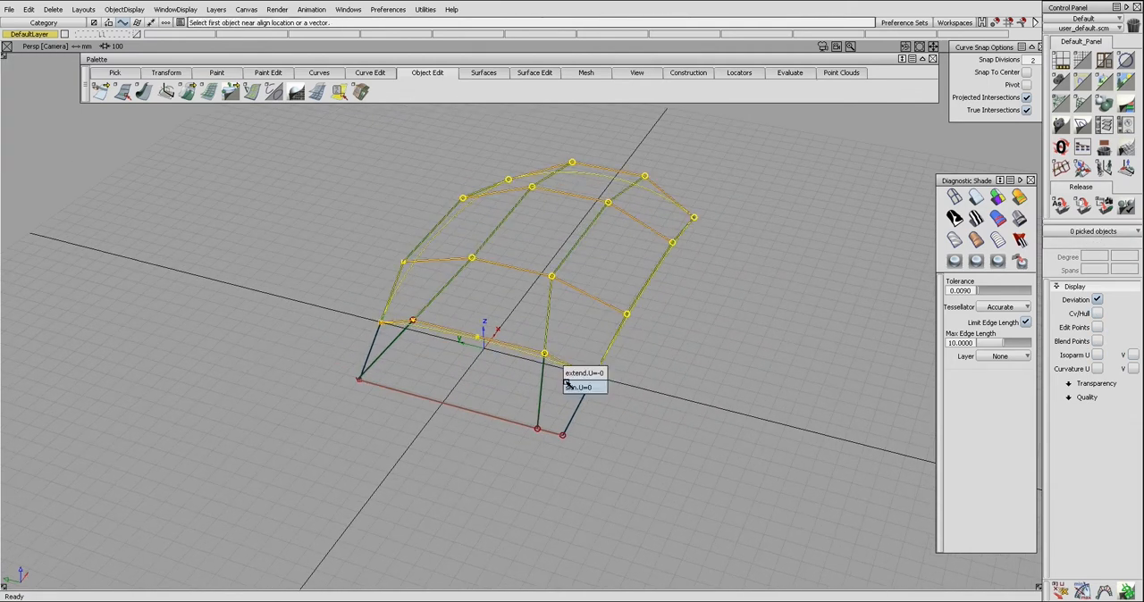
left_click(572, 387)
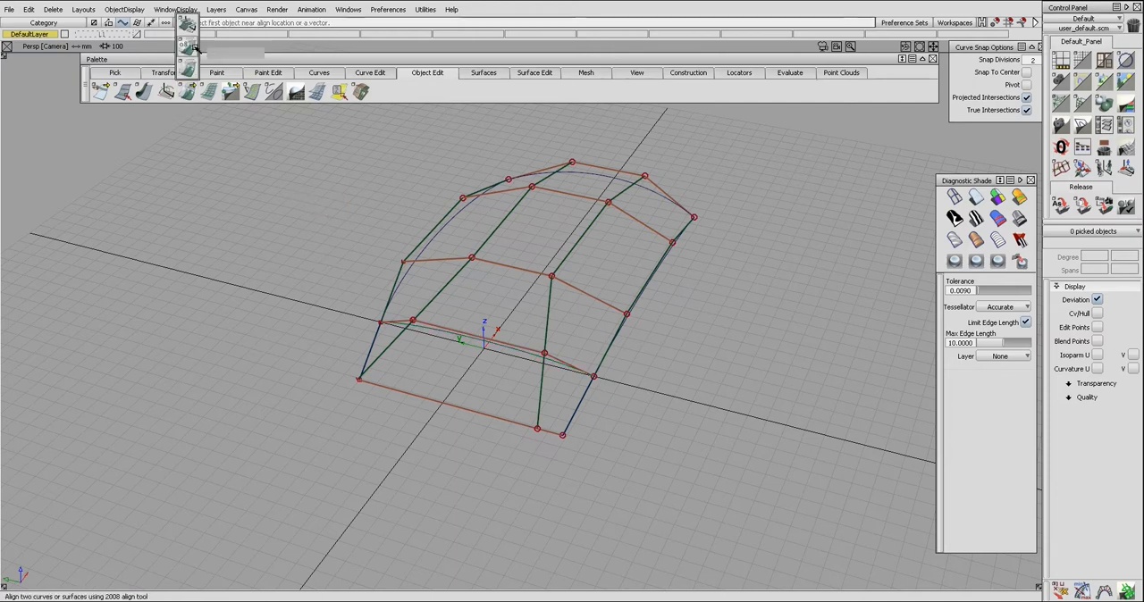
Step: Use the Align 2008 tool to align the skin surface's front edge to the adjoining edge of the extension surface
left_click(188, 92)
left_click_drag(188, 92, 186, 46)
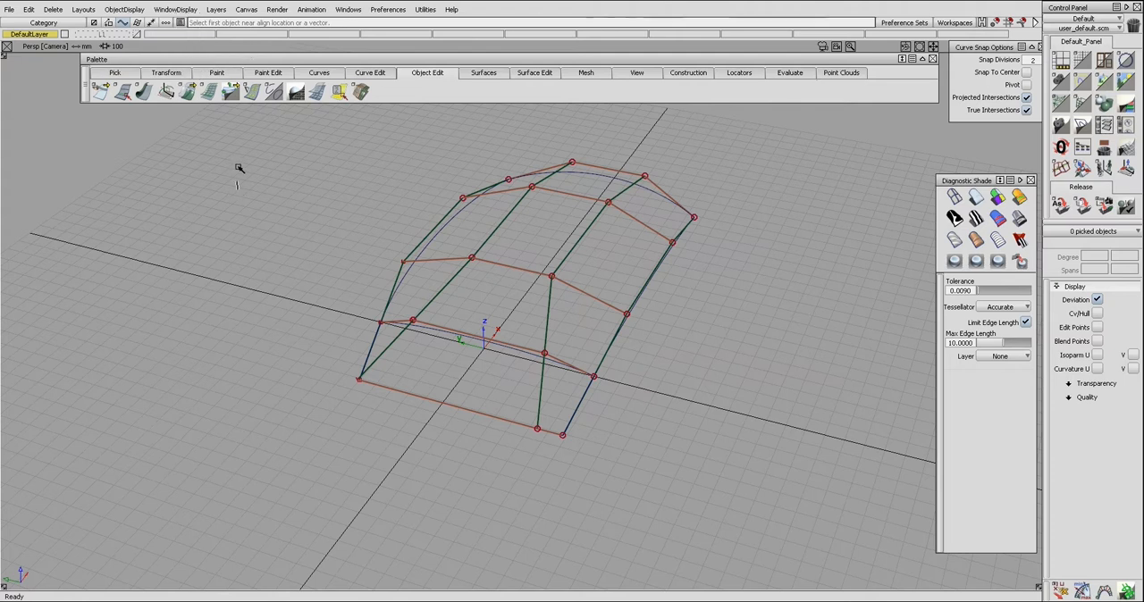
left_click(468, 337)
left_click(475, 355)
left_click(479, 342)
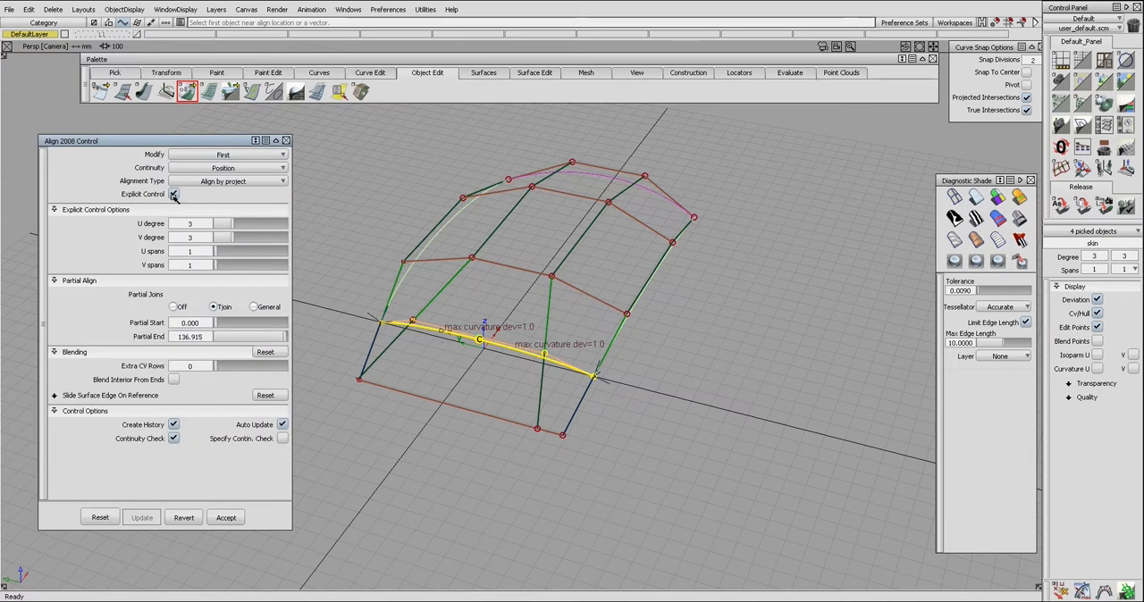
Step: Turn off explicit control and partial joins for the alignment, and set the extra CV rows to 9
left_click(175, 195)
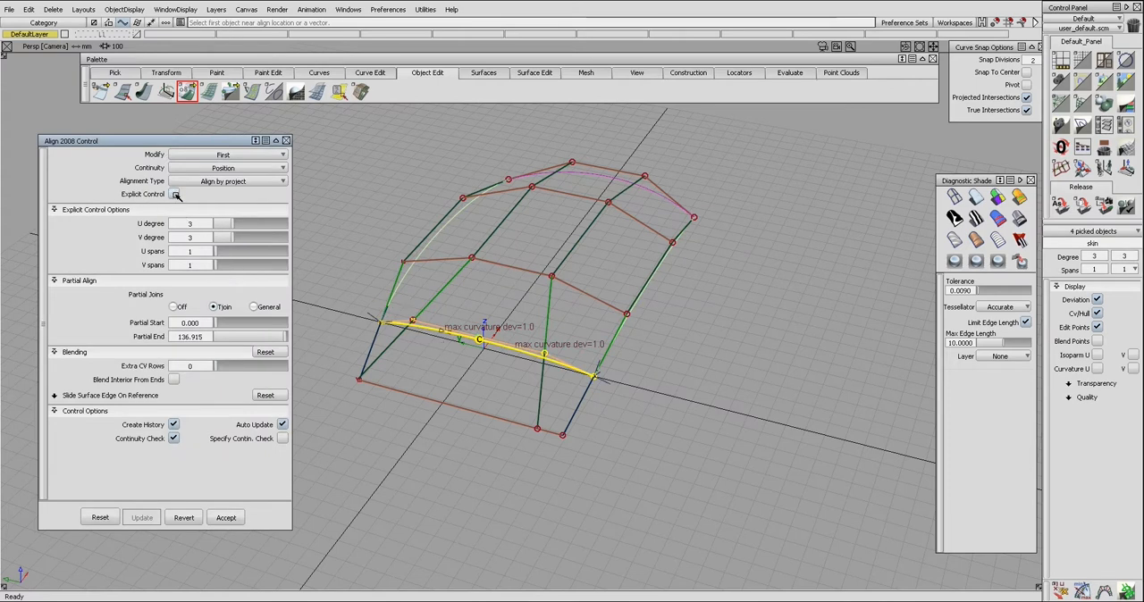
left_click(174, 236)
left_click_drag(218, 267, 282, 268)
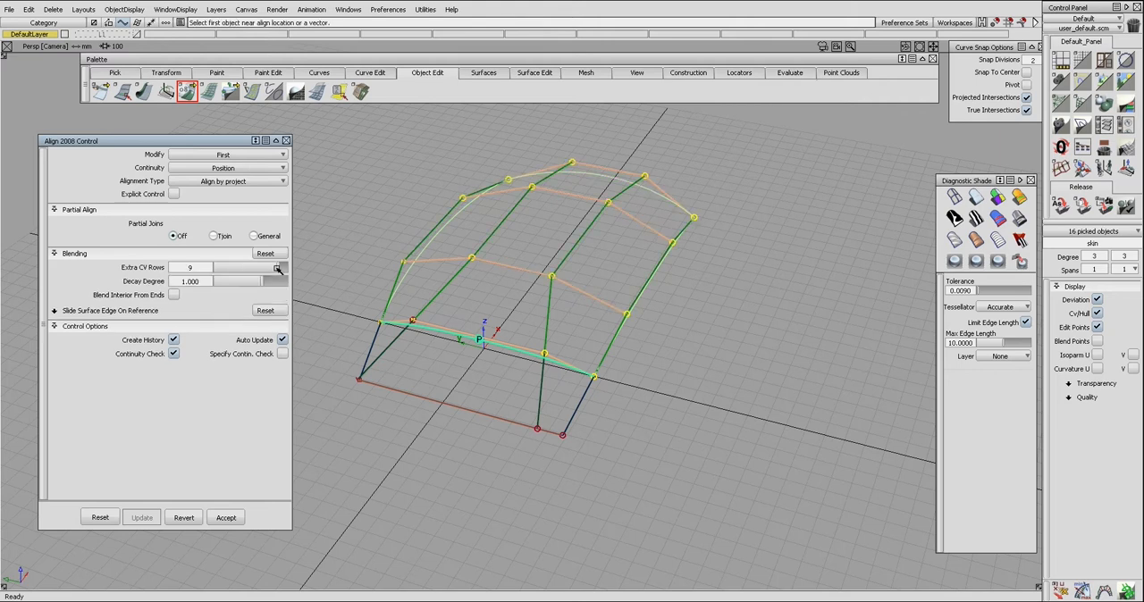
Step: Set the alignment's decay degree to 0
left_click_drag(493, 281, 581, 310, "alt+shift")
left_click_drag(335, 330, 344, 348, "alt+shift")
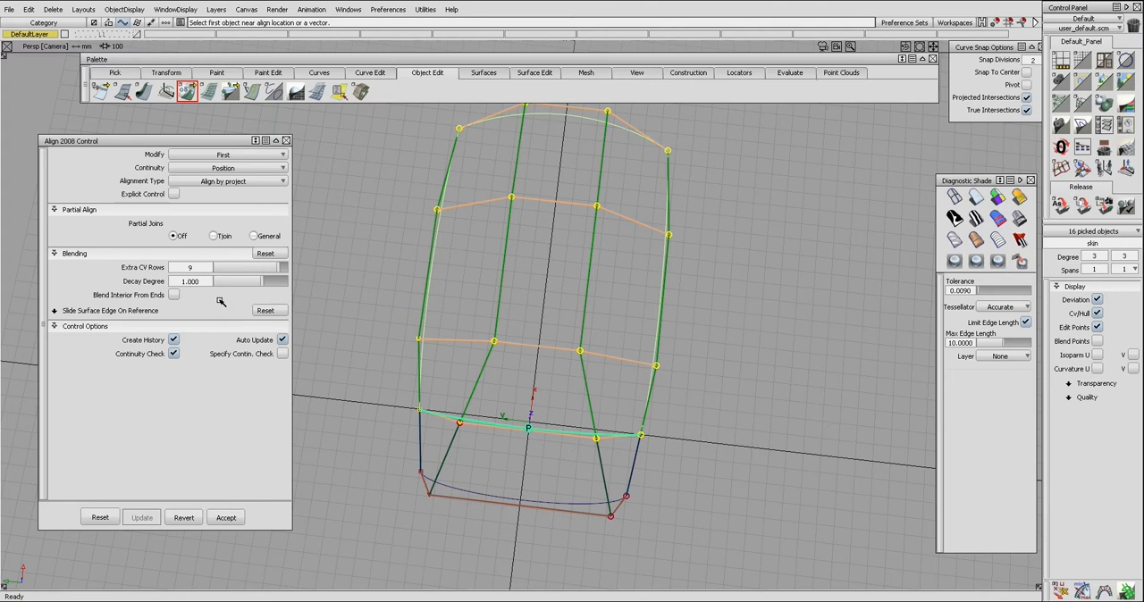
middle_click_drag(481, 379, 481, 393, "alt+shift")
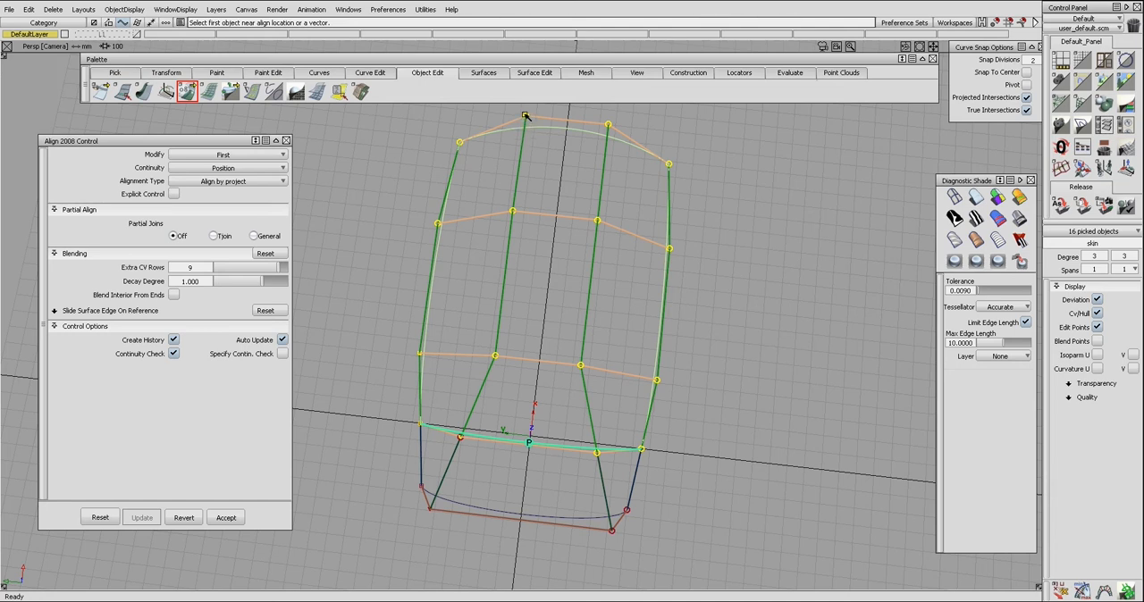
left_click_drag(620, 132, 533, 177, "alt+shift")
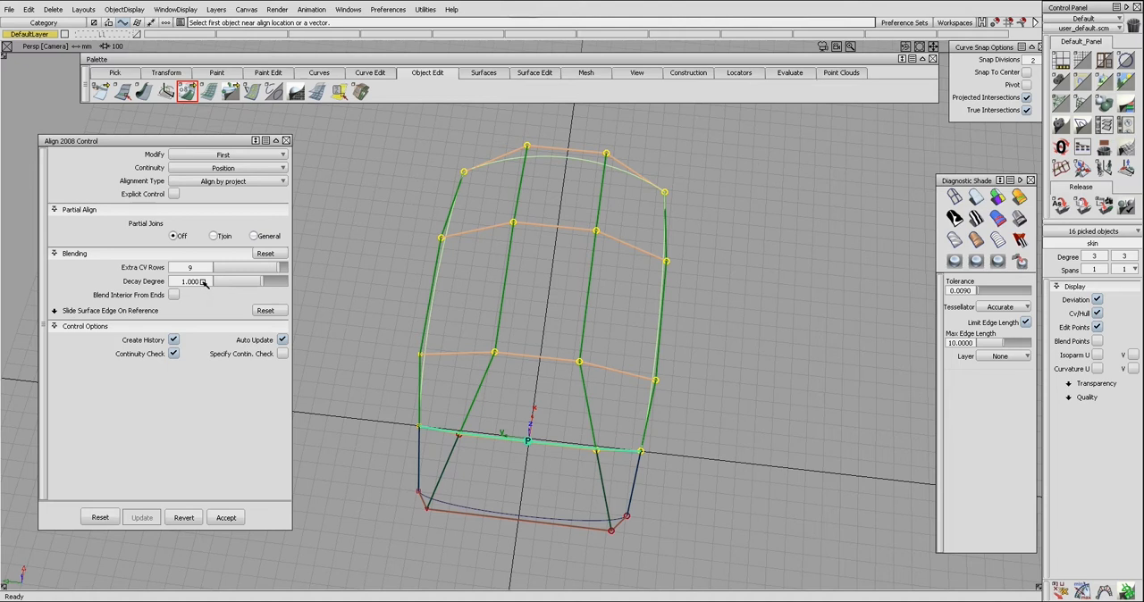
key("Return")
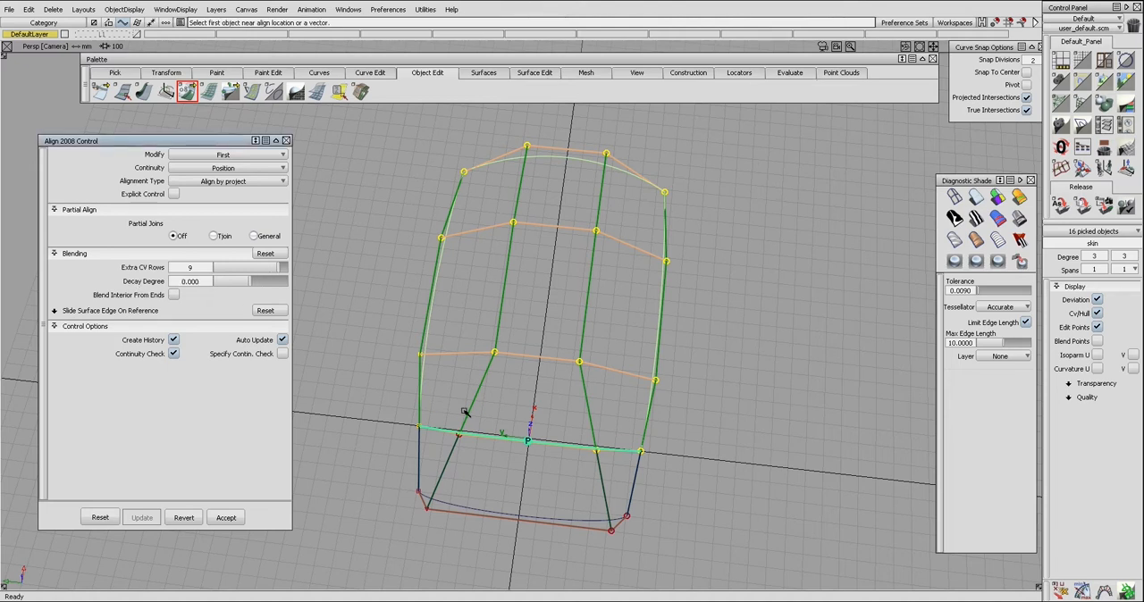
Step: Examine the aligned surface's CV rows and front edge from several viewing angles
left_click_drag(475, 296, 485, 329, "alt+shift")
left_click(485, 337)
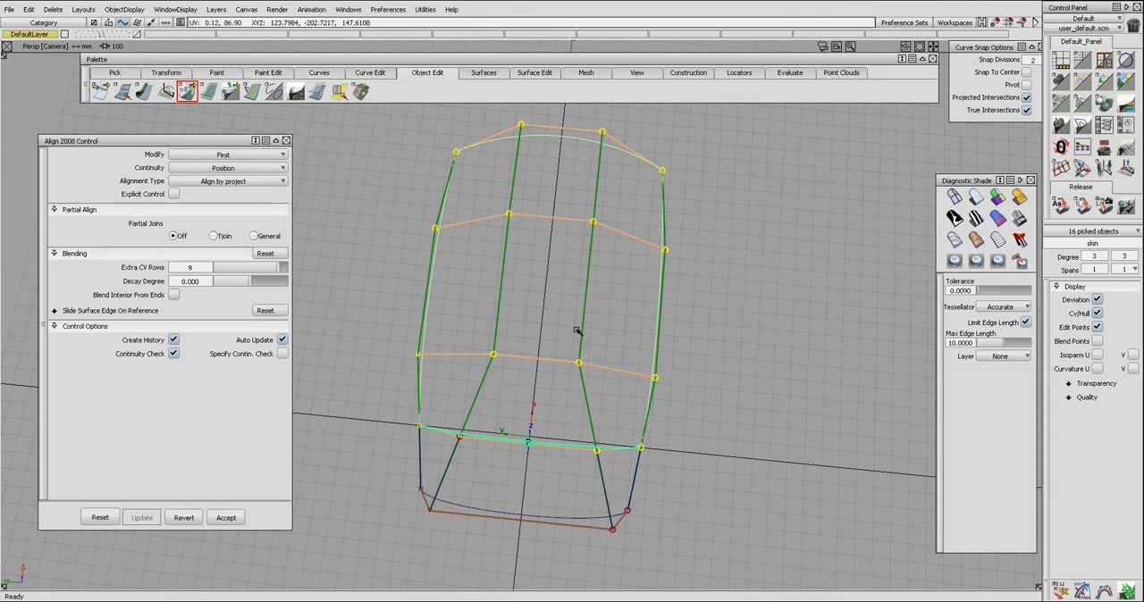
left_click_drag(653, 356, 658, 375, "alt+shift")
left_click(660, 389)
mouse_move(666, 334)
left_mouse_down("ctrl+shift")
mouse_move(628, 366)
mouse_move(646, 341)
left_mouse_up("ctrl+shift")
left_click(639, 388)
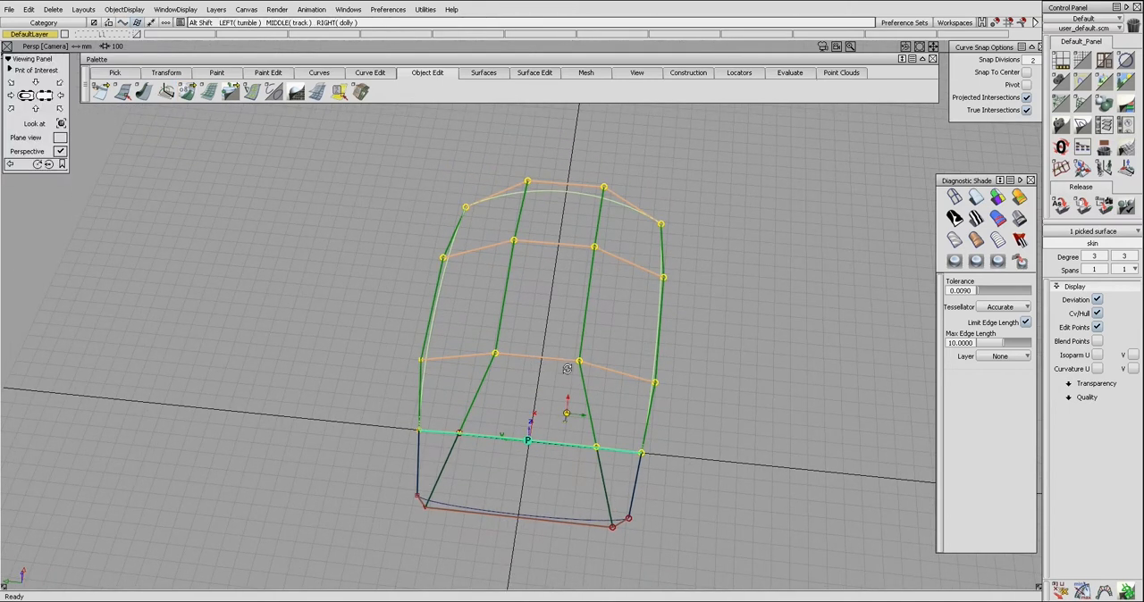
left_click_drag(534, 367, 577, 370, "alt+shift")
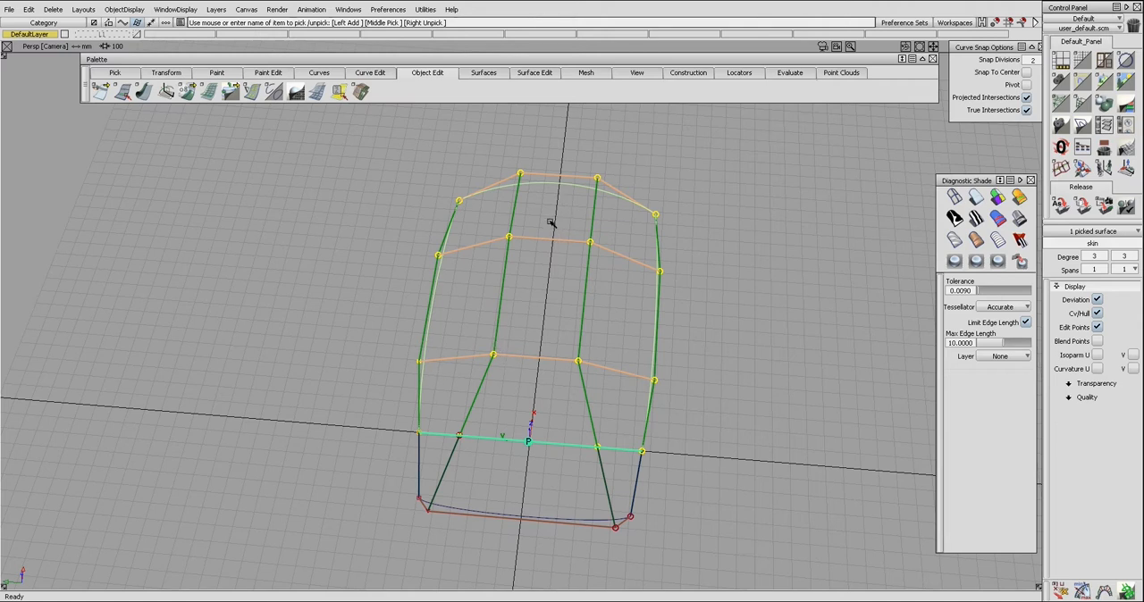
left_click_drag(438, 428, 653, 289, "alt+shift")
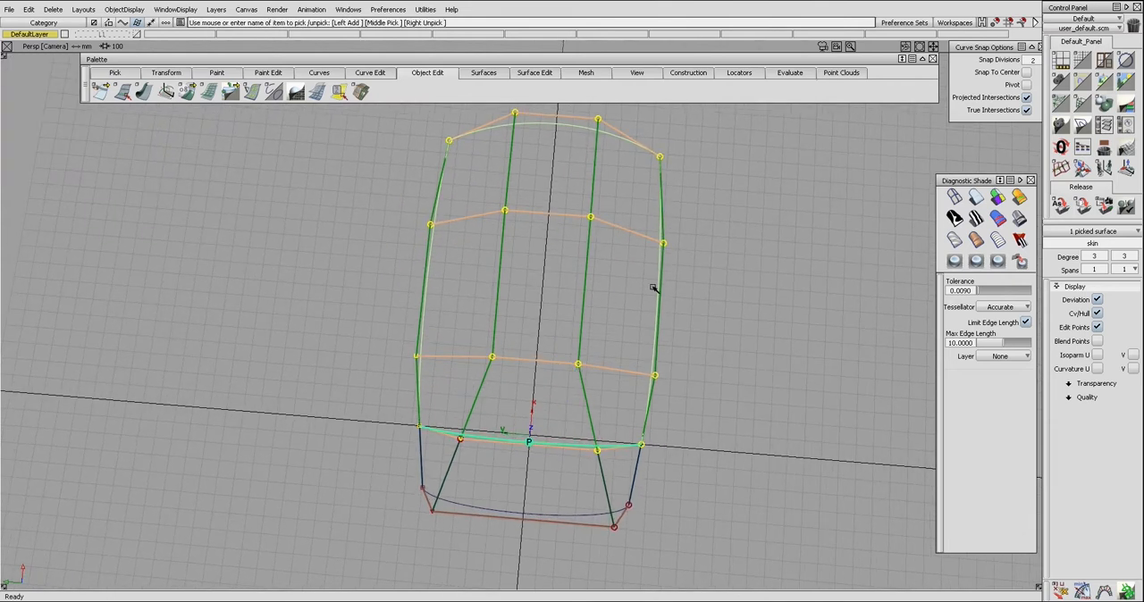
Step: Set the skin surface's V degree to 2
left_click(1135, 258)
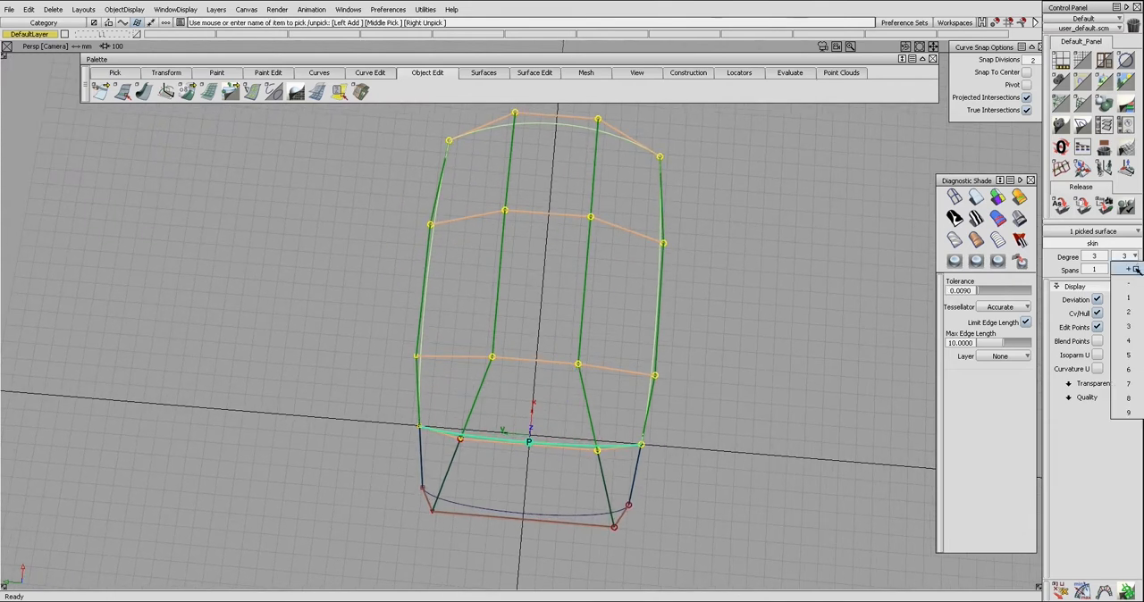
left_click(1132, 312)
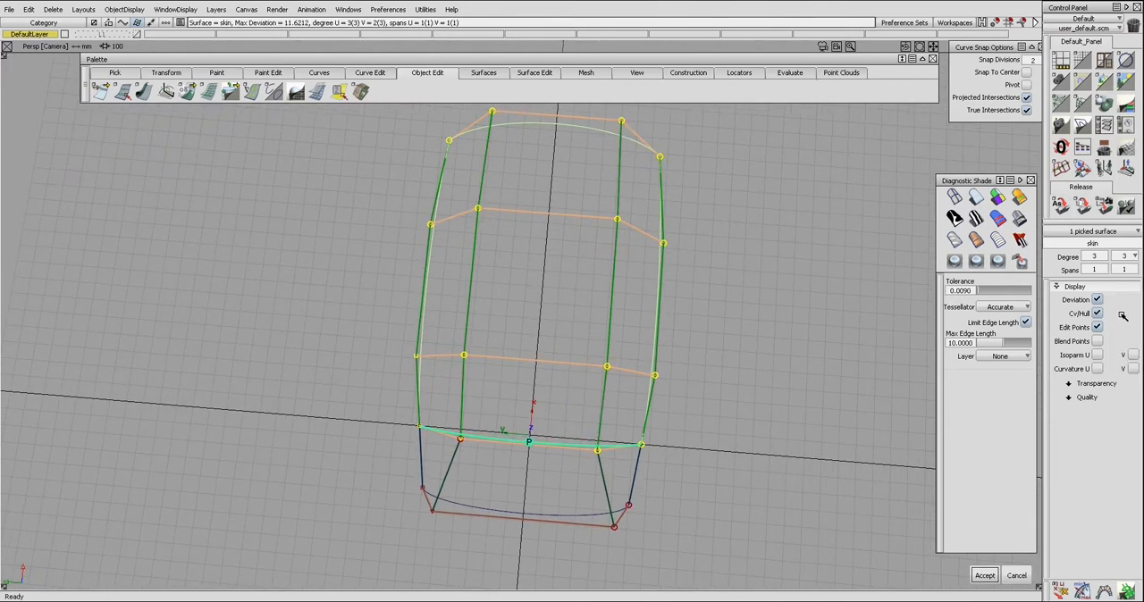
left_click_drag(643, 168, 702, 271, "alt+shift")
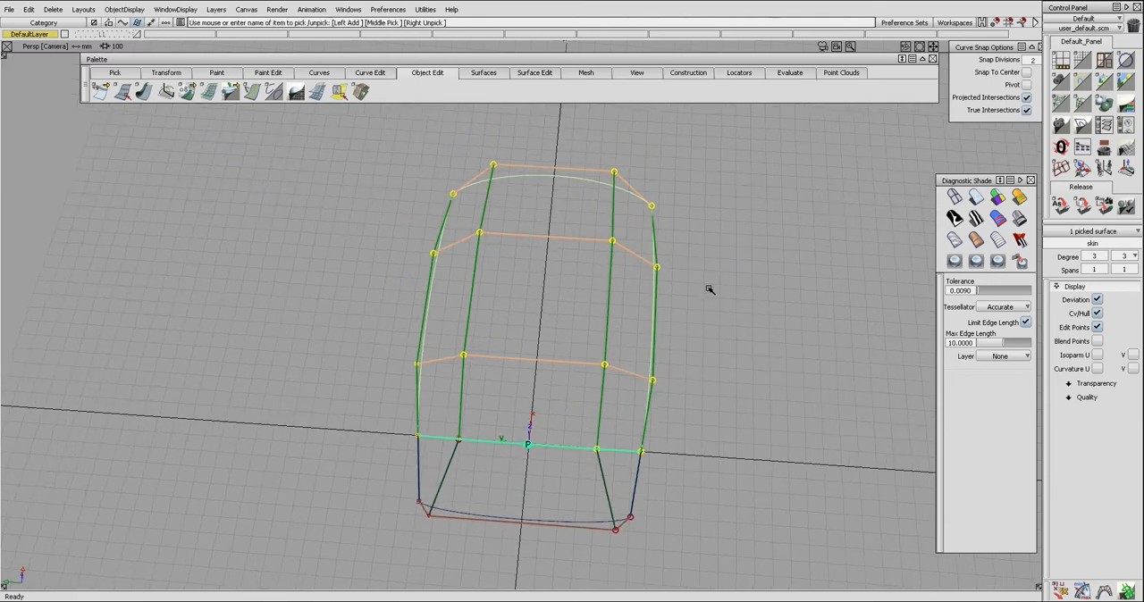
Step: Edit the skin surface's Align 2008 settings and set the decay degree to 1
left_click(635, 283)
key("ctrl+q")
left_click(610, 282)
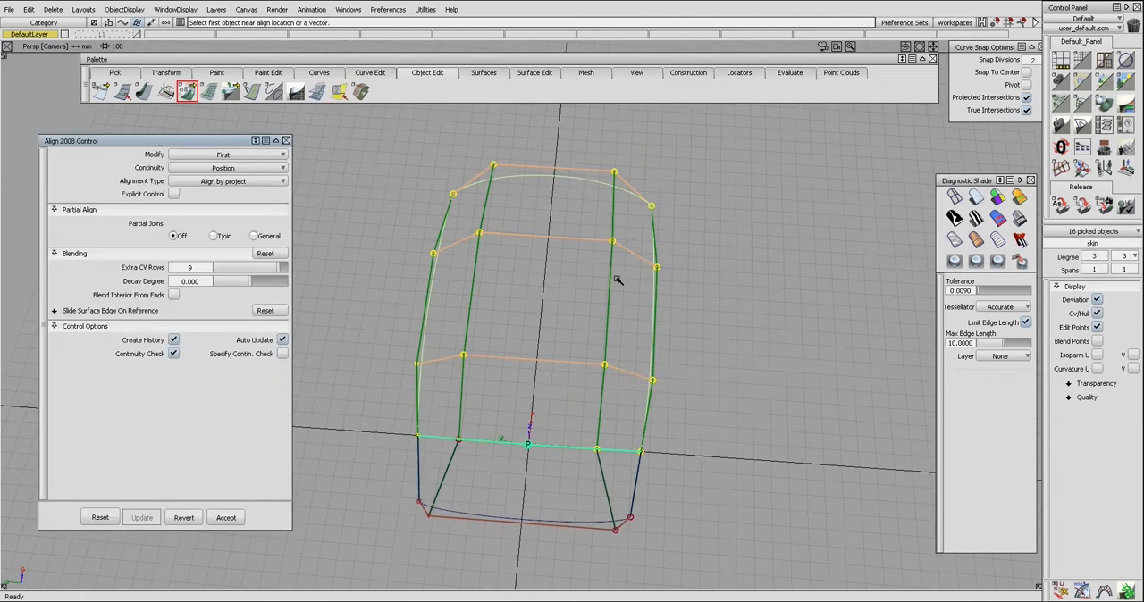
left_click(205, 282)
type("1")
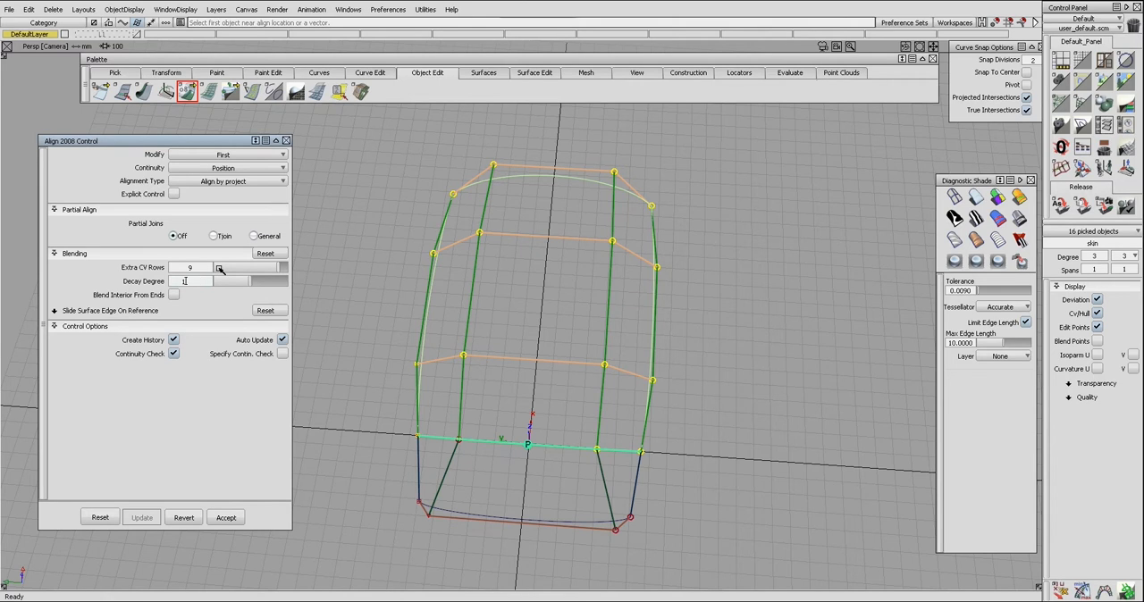
key("Return")
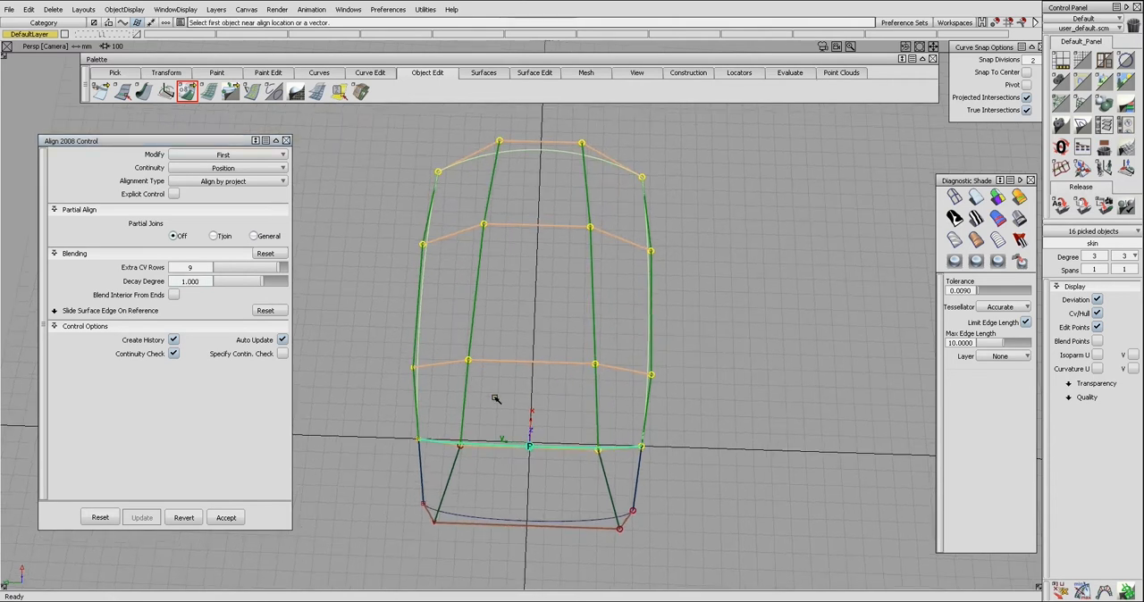
left_click_drag(531, 158, 692, 362, "alt+shift")
Step: Reopen the alignment's decay degree for editing and clear its value
left_click(201, 283)
key("BackSpace")
key("BackSpace")
key("BackSpace")
key("BackSpace")
key("BackSpace")
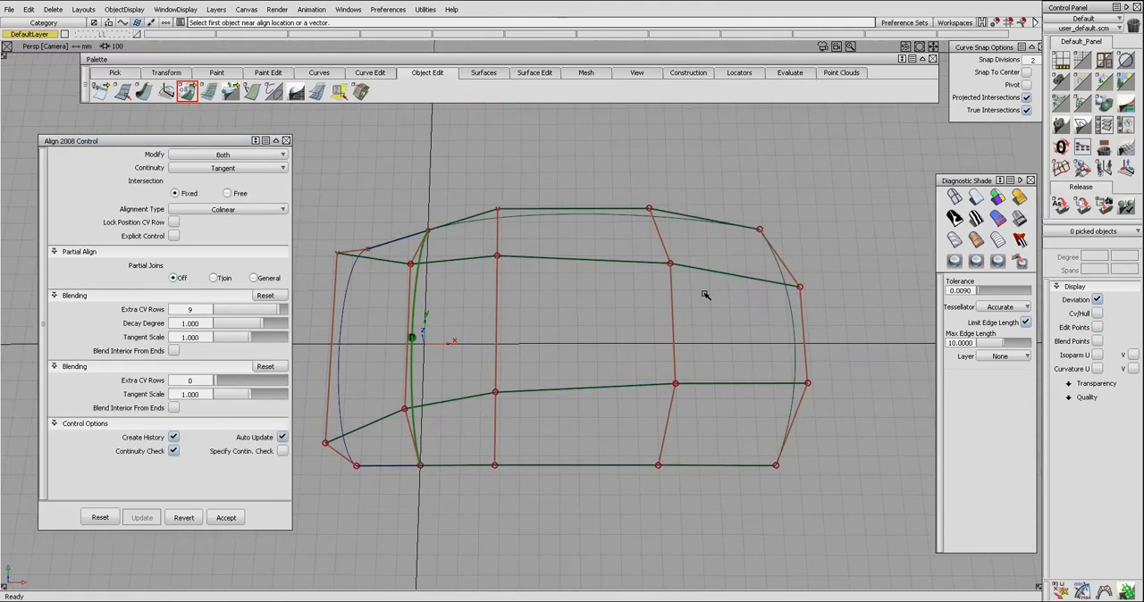
Step: Extend the skin surface's rear edge by about 429 mm, and extend both of its side edges outward as well
key("e")
left_click(795, 345)
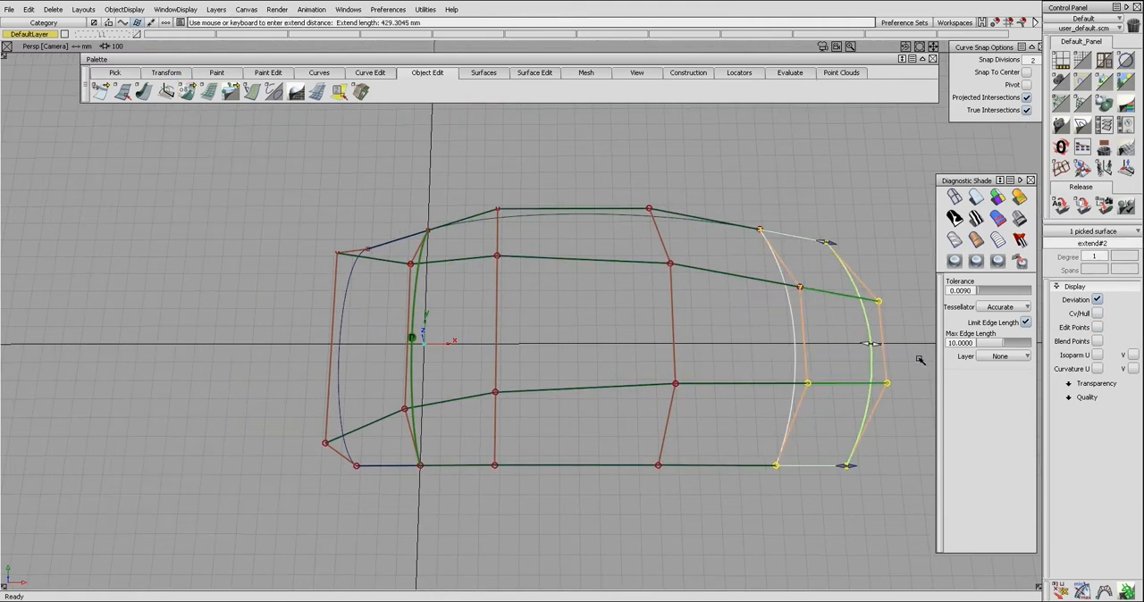
left_click(700, 225)
left_click(720, 466)
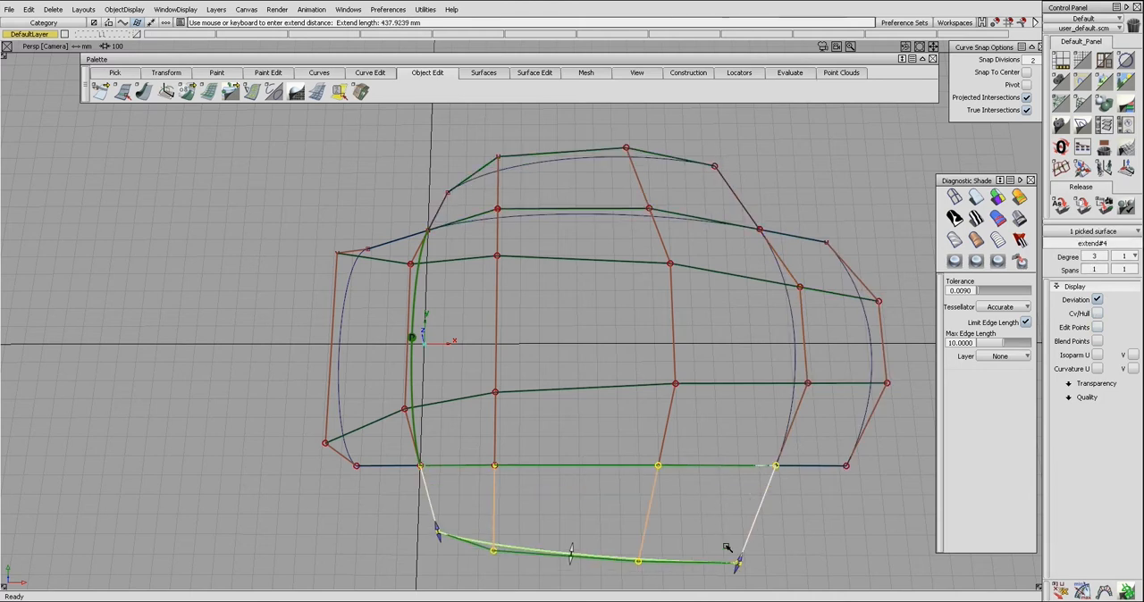
Step: Delete the central skin surface, leaving the four surrounding extension surfaces
left_click(746, 416)
left_click(727, 427)
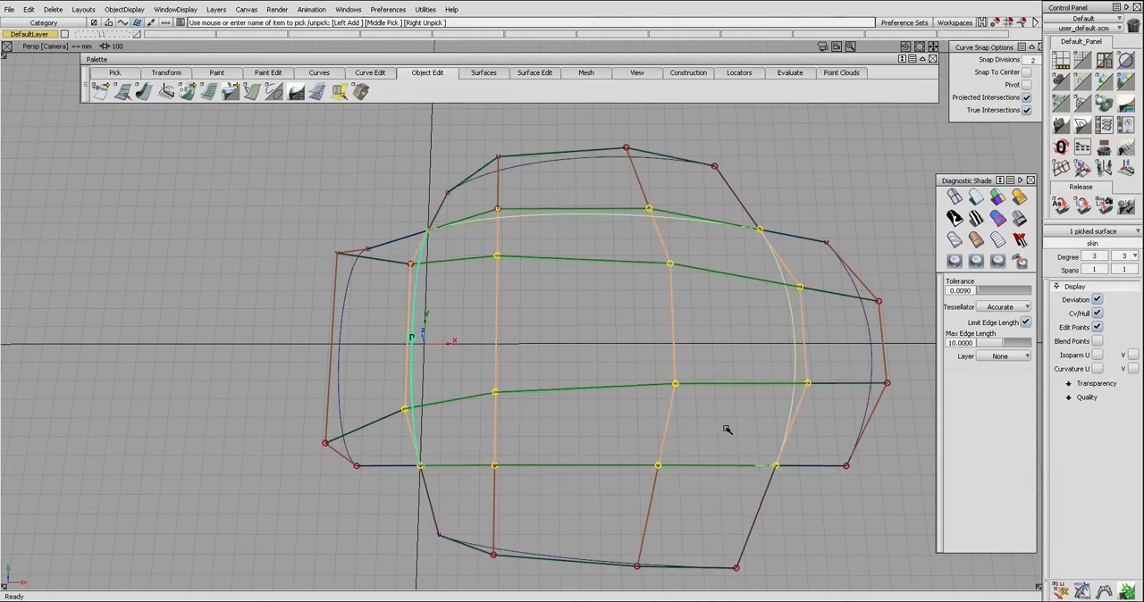
key("Delete")
Step: Build a birail surface across the opening, using the front and rear edges as generation curves and the two side edges as rails
left_click_drag(576, 295, 538, 249, "alt+shift")
right_click_drag(536, 248, 547, 337, "ctrl+shift")
left_click_drag(409, 282, 444, 286)
left_click_drag(714, 389, 804, 340, "alt+shift")
left_click(703, 251)
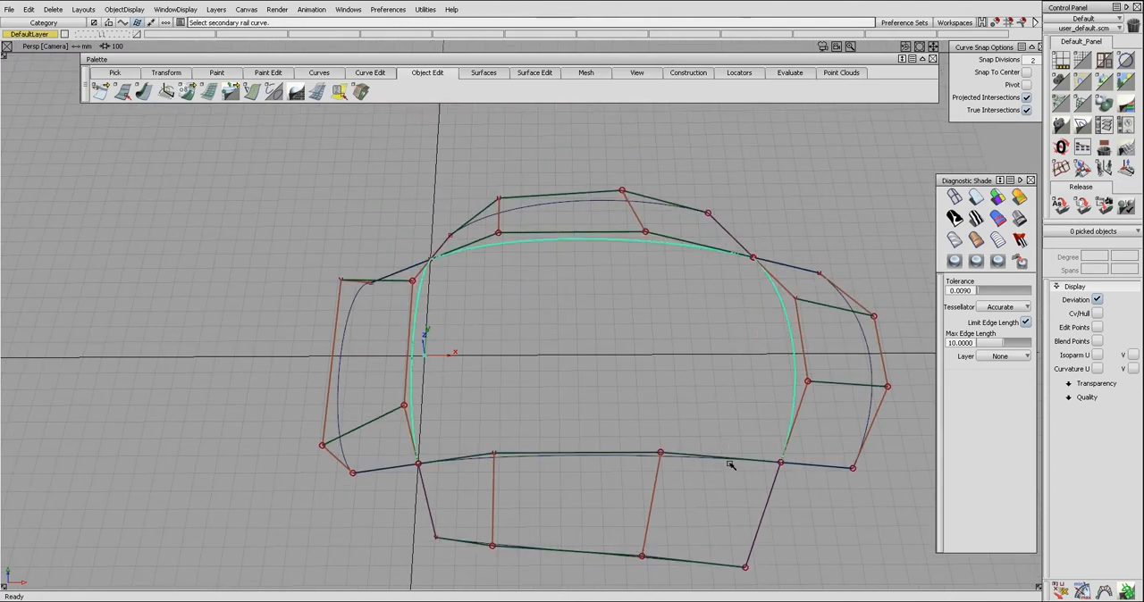
left_click(731, 457)
left_click_drag(731, 458, 726, 487, "alt+shift")
left_click_drag(673, 107, 186, 186)
left_click(246, 298)
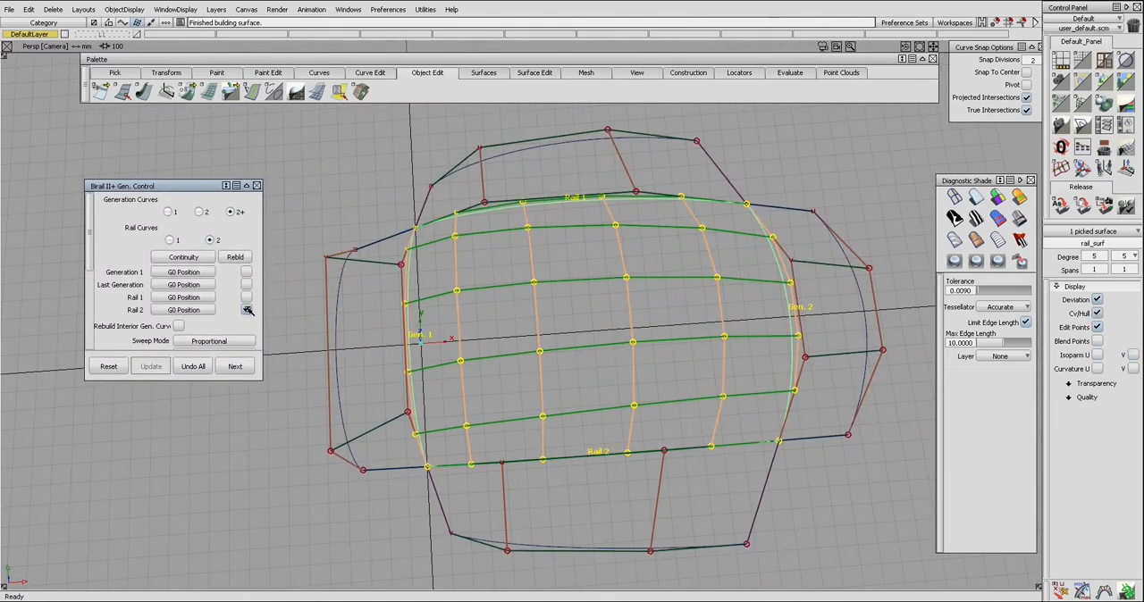
left_click(227, 186)
left_click(180, 354)
Step: Delete the birail surface from the opening between the four extension surfaces
left_click_drag(545, 398, 563, 350, "alt+shift")
left_click_drag(580, 372, 587, 328, "ctrl+shift")
left_click_drag(586, 308, 566, 372, "alt+shift")
left_click(570, 370)
key("Delete")
key("Return")
left_click_drag(604, 321, 590, 323, "alt+shift")
Step: Place a plane surface in the middle of the opening in the top view and size it to fit inside
left_click(527, 72)
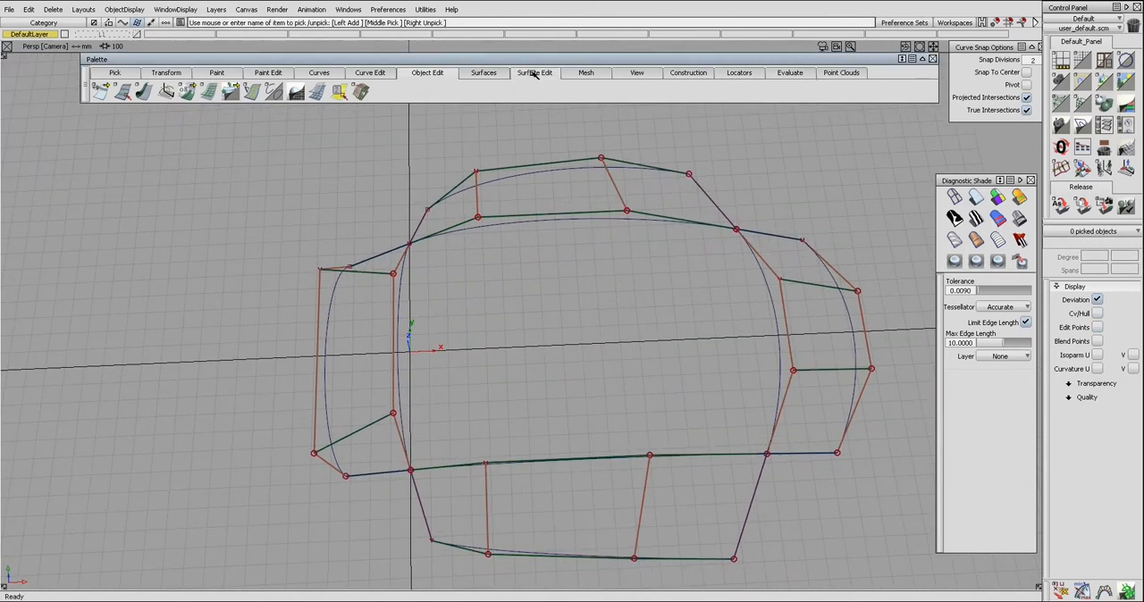
left_click(467, 75)
left_click_drag(102, 93, 106, 117)
key("F5")
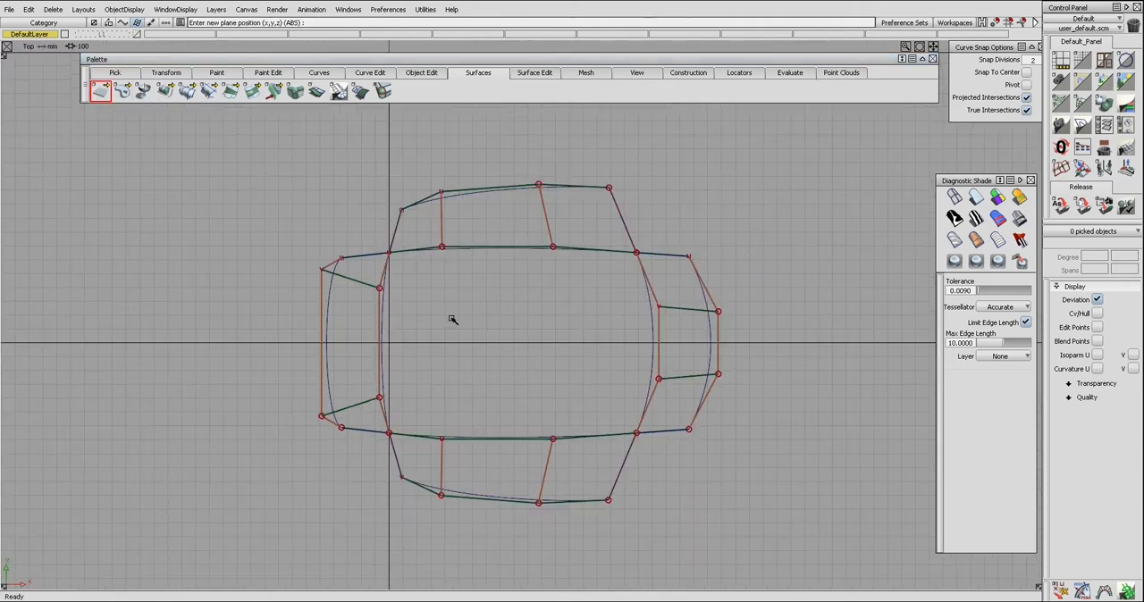
left_click(512, 345)
left_click_drag(515, 344, 634, 346)
left_click_drag(529, 343, 597, 263, "ctrl+shift")
key("F8")
Step: Use Align 2008 to align one side edge of the plane to the adjoining edge of the far side surface
key("ctrl+a")
left_click(545, 300)
left_click(512, 245)
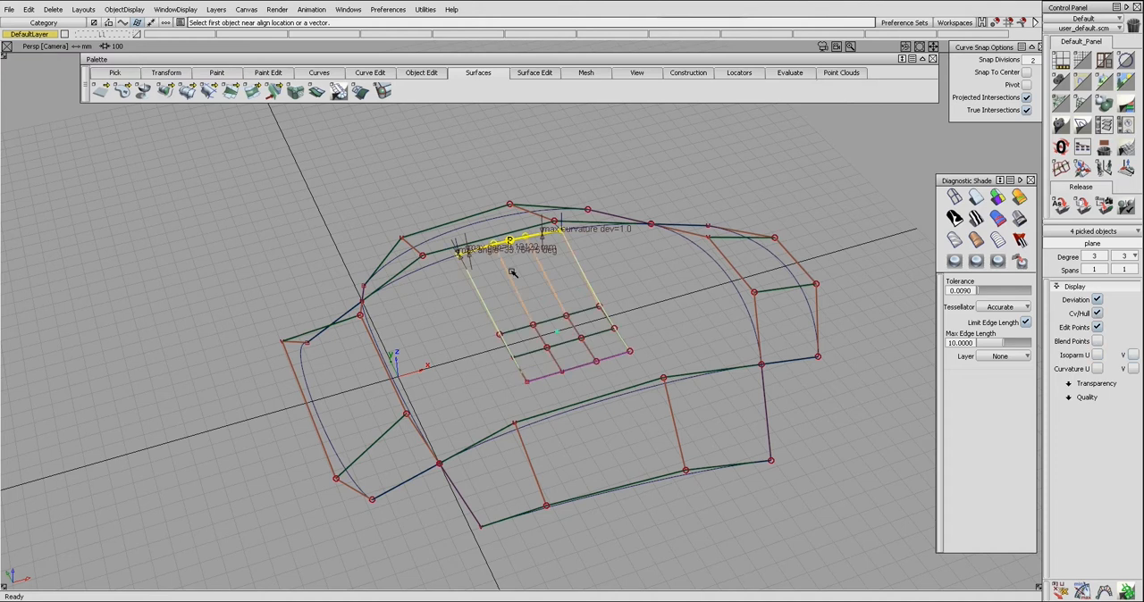
Step: Turn off explicit control and partial joins for the plane's far-side alignment, and set the extra CV rows to 2
left_click_drag(515, 272, 513, 293, "alt+shift")
key("ctrl+q")
left_click(515, 280)
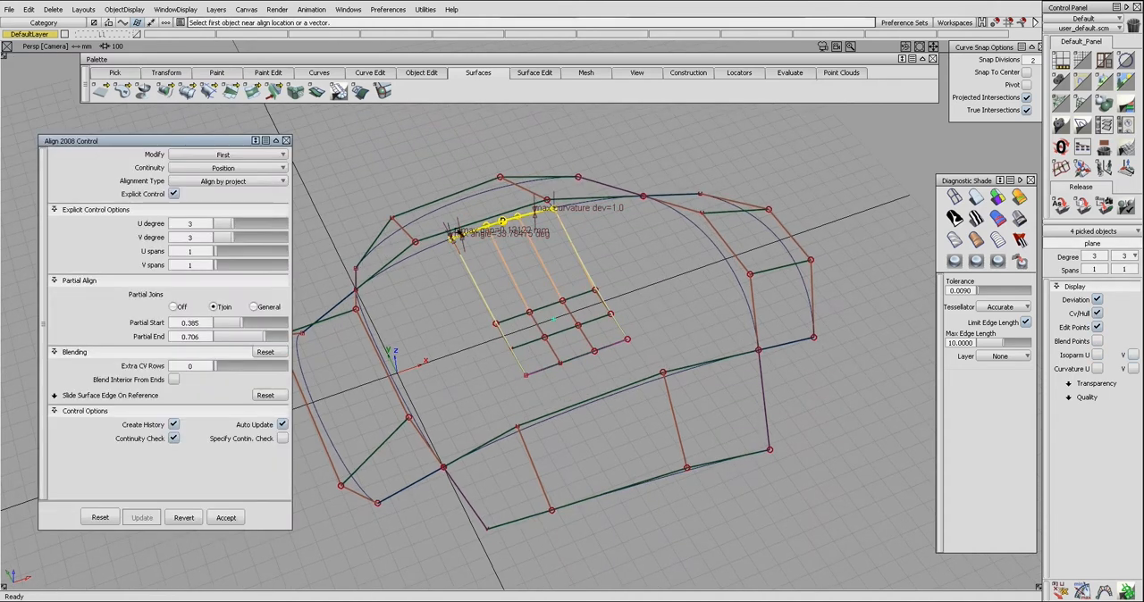
left_click(174, 194)
left_click(174, 236)
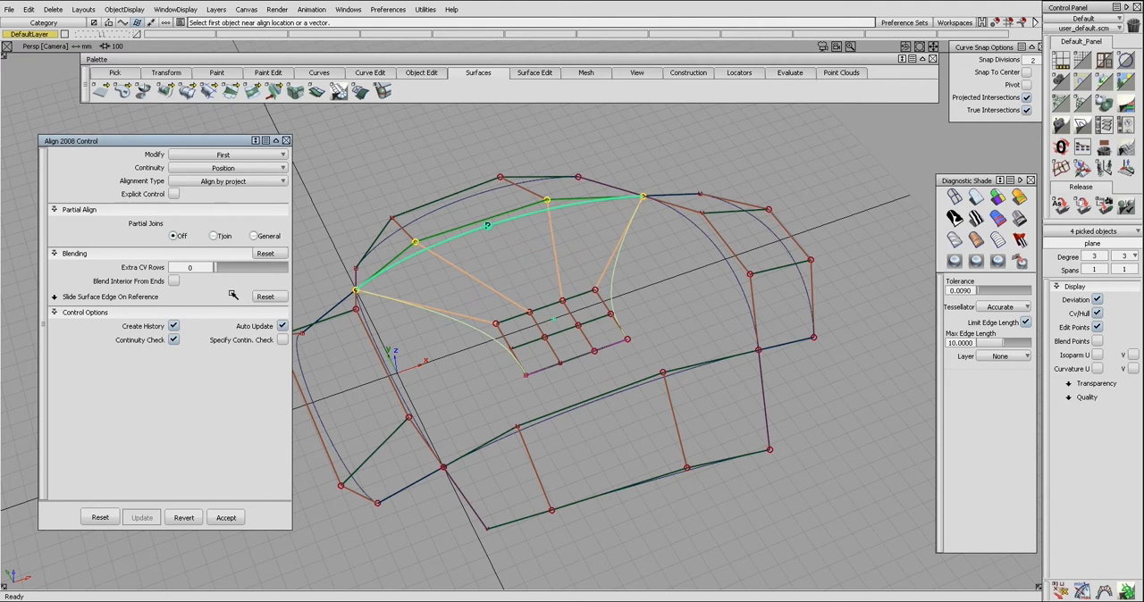
left_click_drag(219, 271, 225, 272)
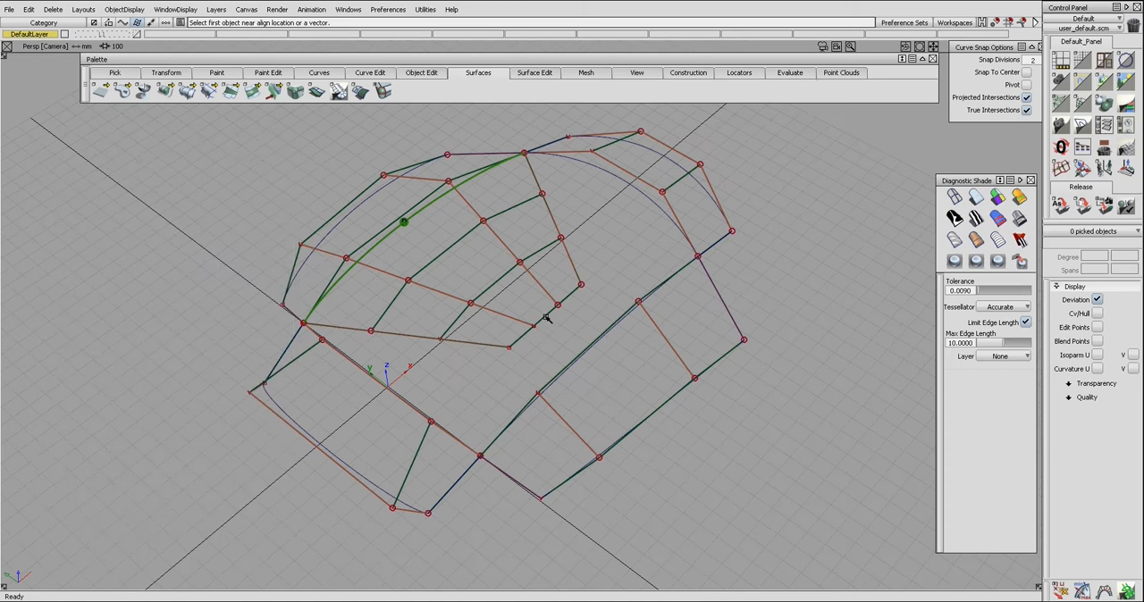
Step: Align the plane's opposite side edge to the near side surface, with explicit control and partial joins off and extra CV rows blended
left_click(547, 319)
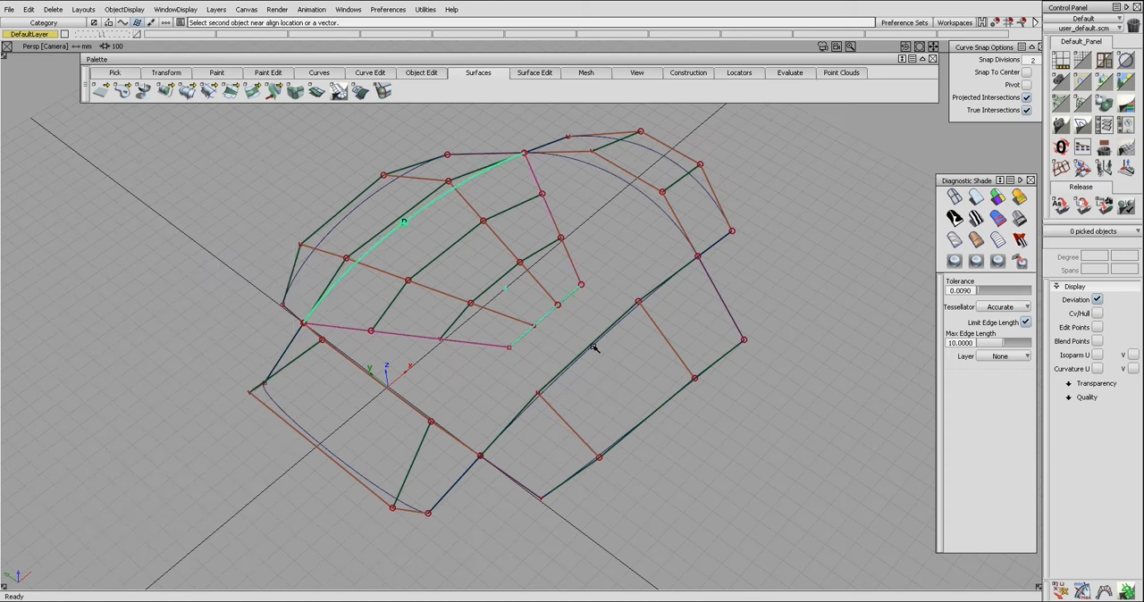
left_click(594, 349)
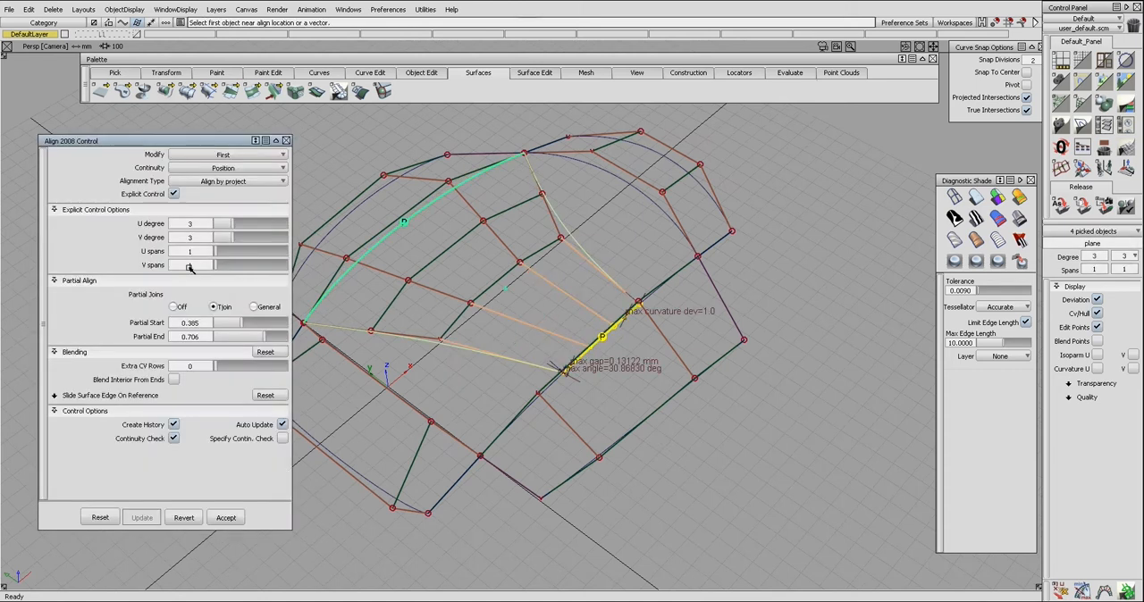
left_click(174, 195)
left_click(175, 235)
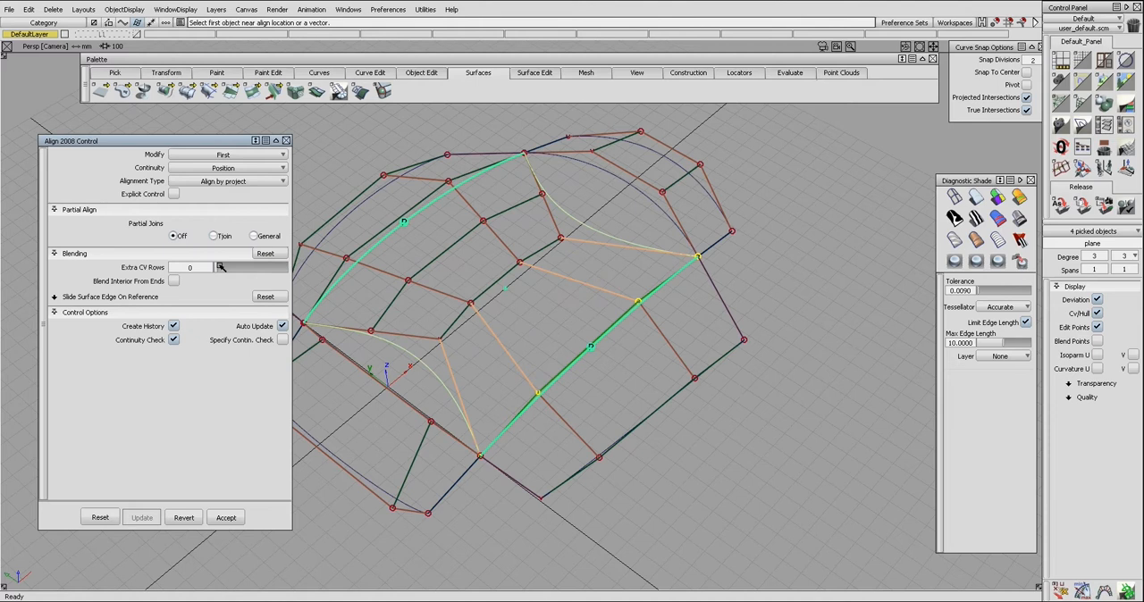
left_click_drag(221, 266, 225, 268)
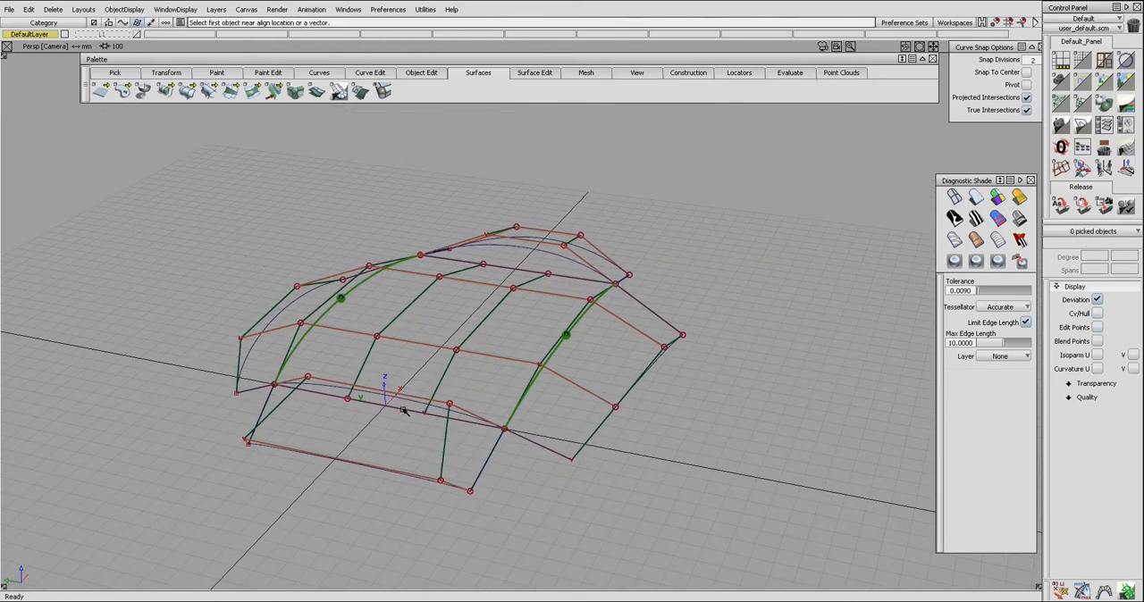
Step: Align the plane's front edge to the front extension surface, with explicit control and partial joins off and 2 extra CV rows
left_click(406, 400)
left_click(412, 393)
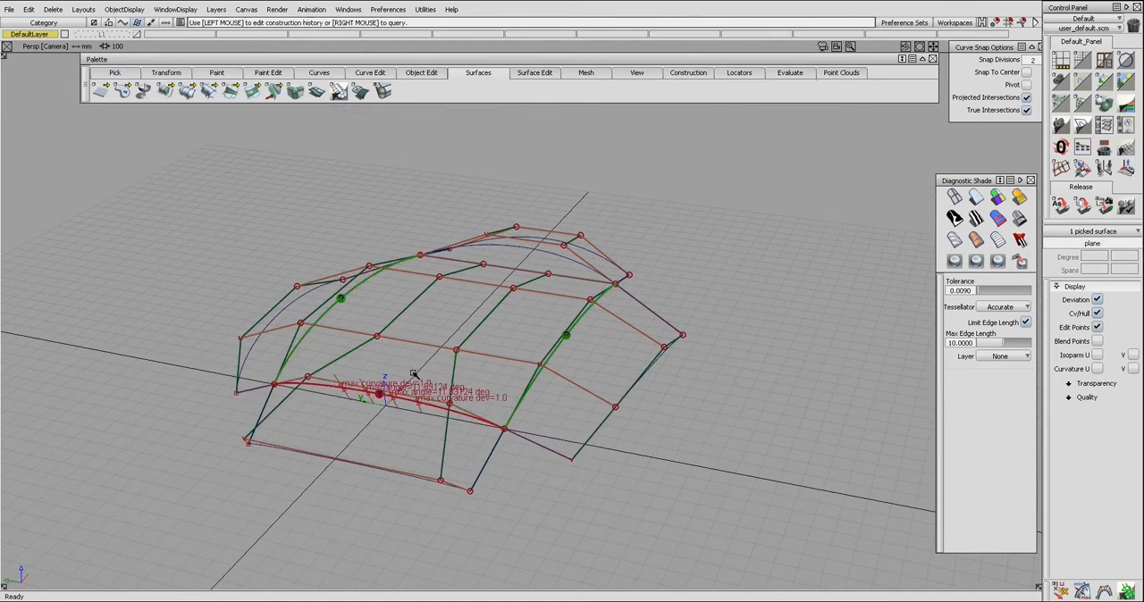
left_click(173, 194)
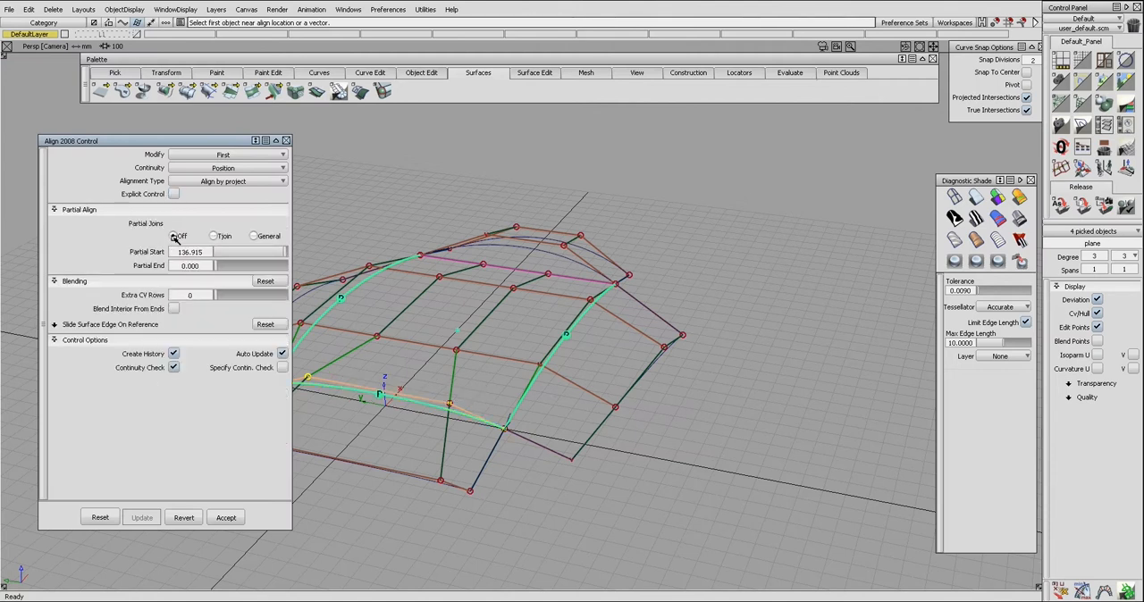
left_click(173, 236)
left_click(200, 268)
type("2")
key("Return")
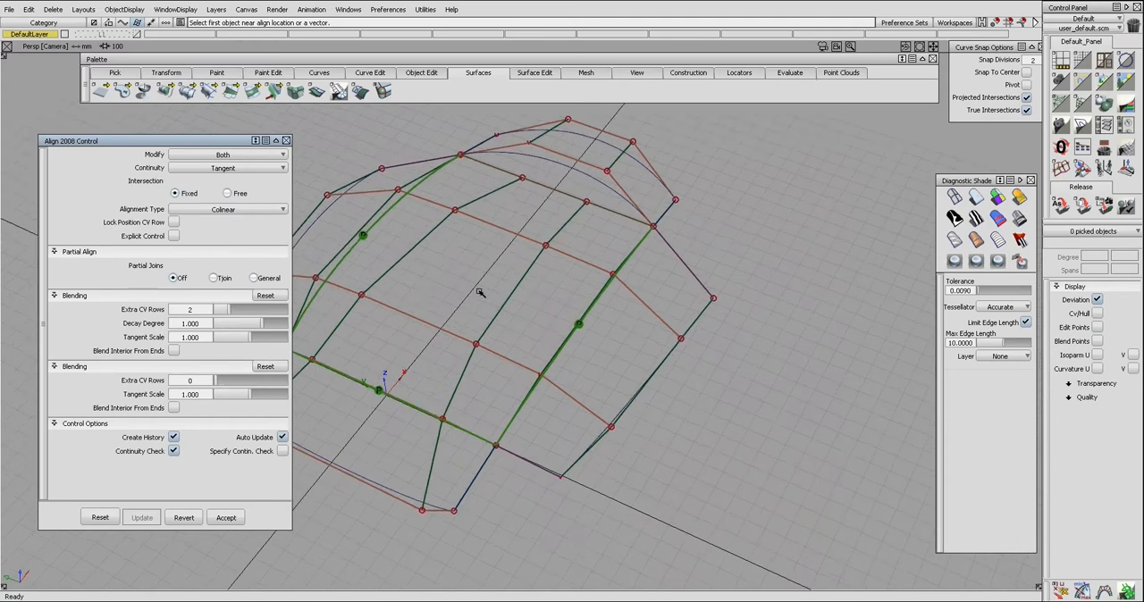
Step: Align the plane's rear edge to the rear extension surface, with explicit control and partial joins off and 2 extra CV rows
left_click(565, 168)
left_click(585, 218)
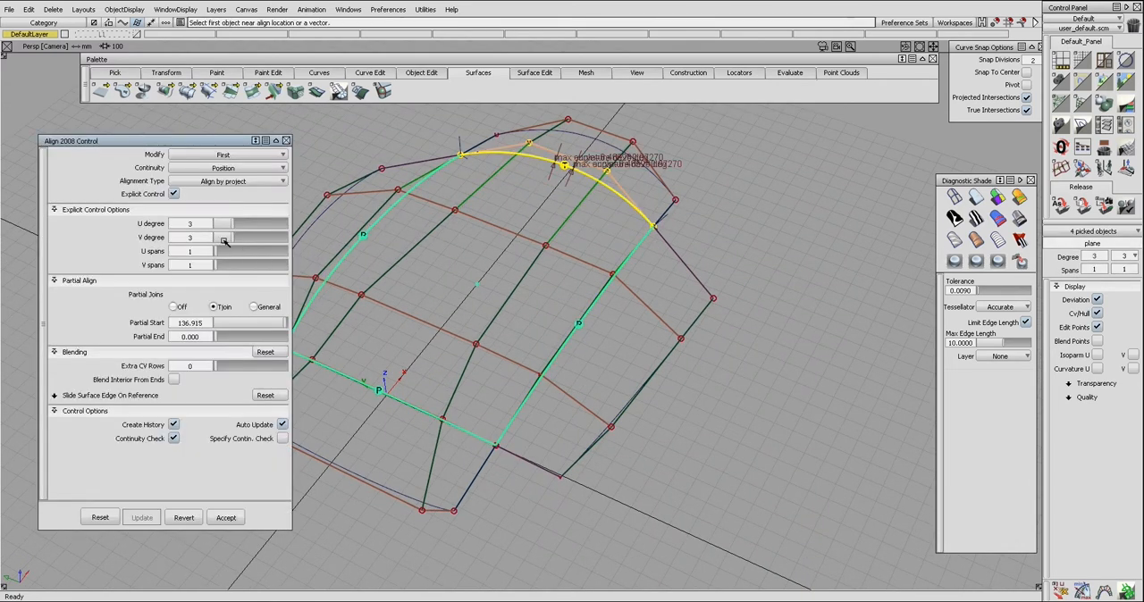
left_click(176, 194)
left_click(173, 236)
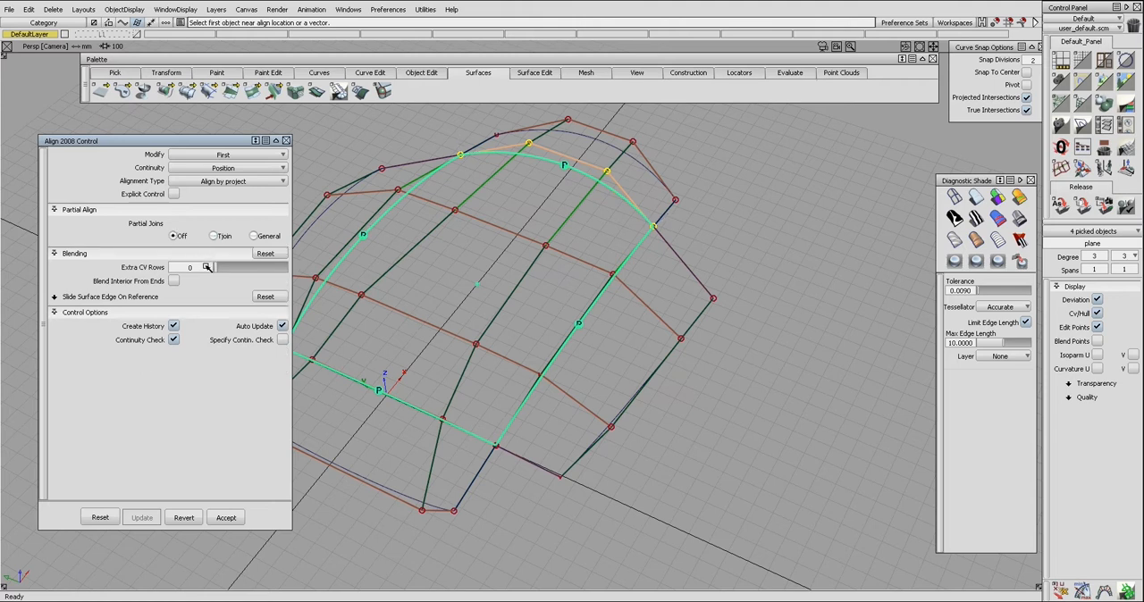
key("Return")
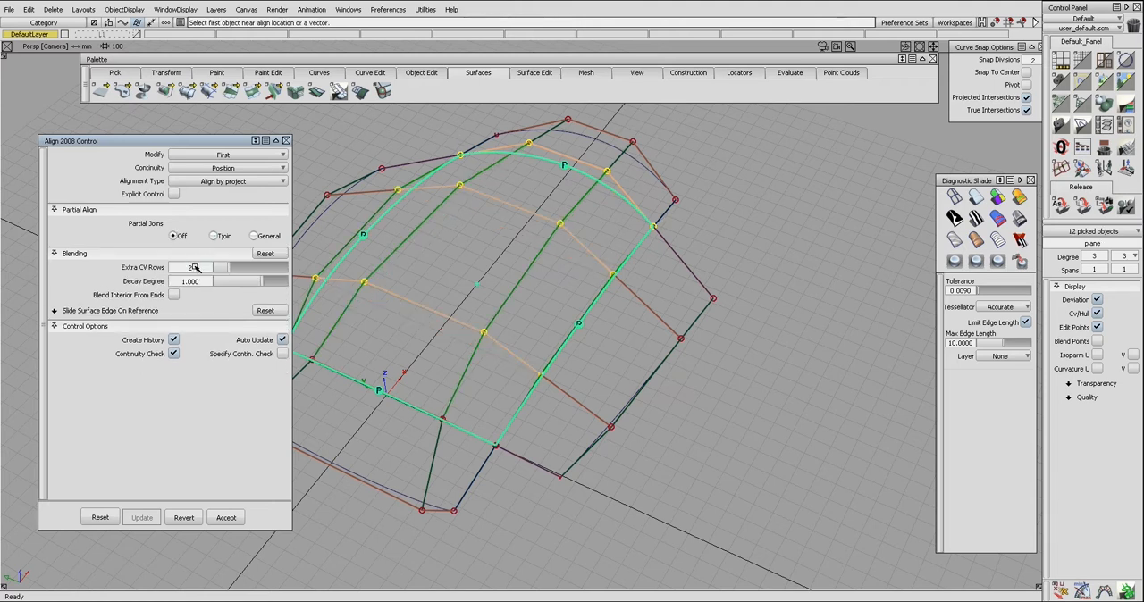
Step: Examine the CV distribution of the plane aligned on all four edges from several viewing angles
left_click(584, 395)
left_click_drag(583, 395, 527, 345, "alt+shift")
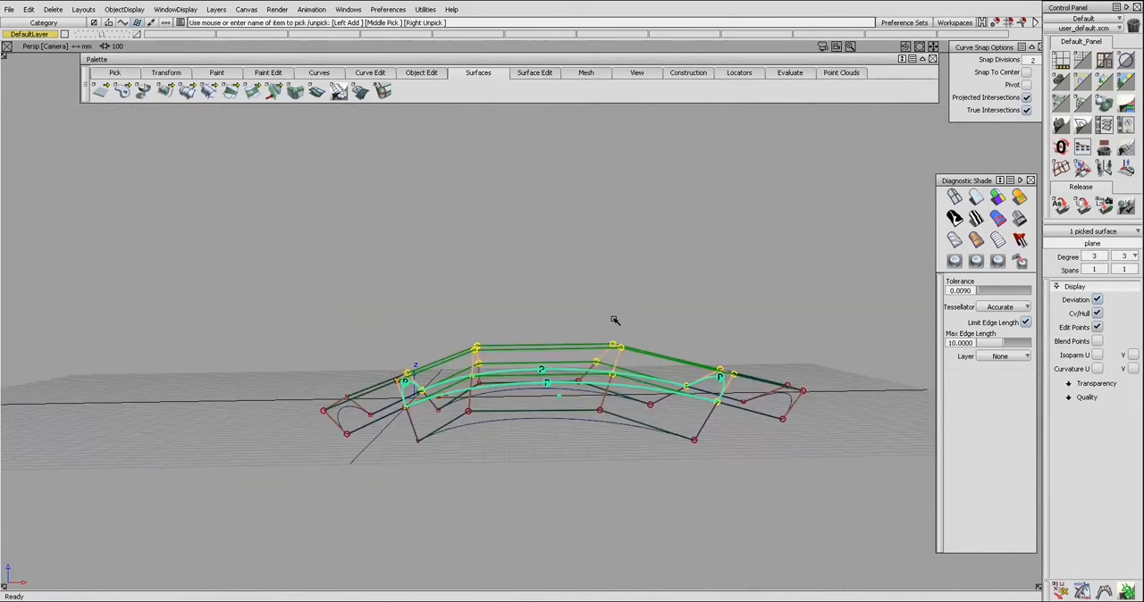
left_click_drag(588, 320, 611, 386, "alt+shift")
left_click_drag(596, 347, 543, 339, "ctrl+shift")
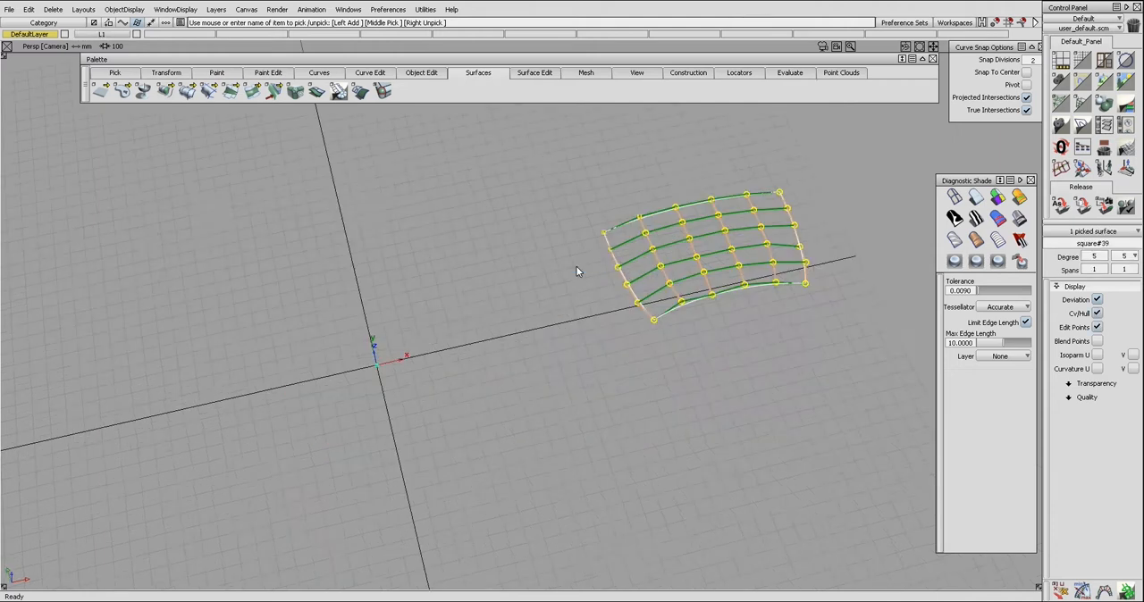
scroll(577, 271, "up", 5)
left_click_drag(649, 266, 345, 300, "alt+shift")
left_click_drag(420, 268, 491, 372, "alt+shift")
left_click_drag(510, 279, 590, 280, "ctrl+shift")
Step: Move individual CVs of the square surface to make its CV layout uneven
left_click(563, 257)
right_click_drag(580, 282, 579, 258)
left_click_drag(581, 276, 565, 227, "ctrl+shift")
left_click_drag(490, 190, 518, 225)
right_click_drag(528, 214, 528, 234)
left_click_drag(500, 246, 715, 365, "ctrl+shift")
left_click_drag(716, 366, 684, 387, "ctrl+shift")
left_click_drag(625, 430, 670, 459, "ctrl+shift")
left_click_drag(670, 459, 690, 306, "alt+shift")
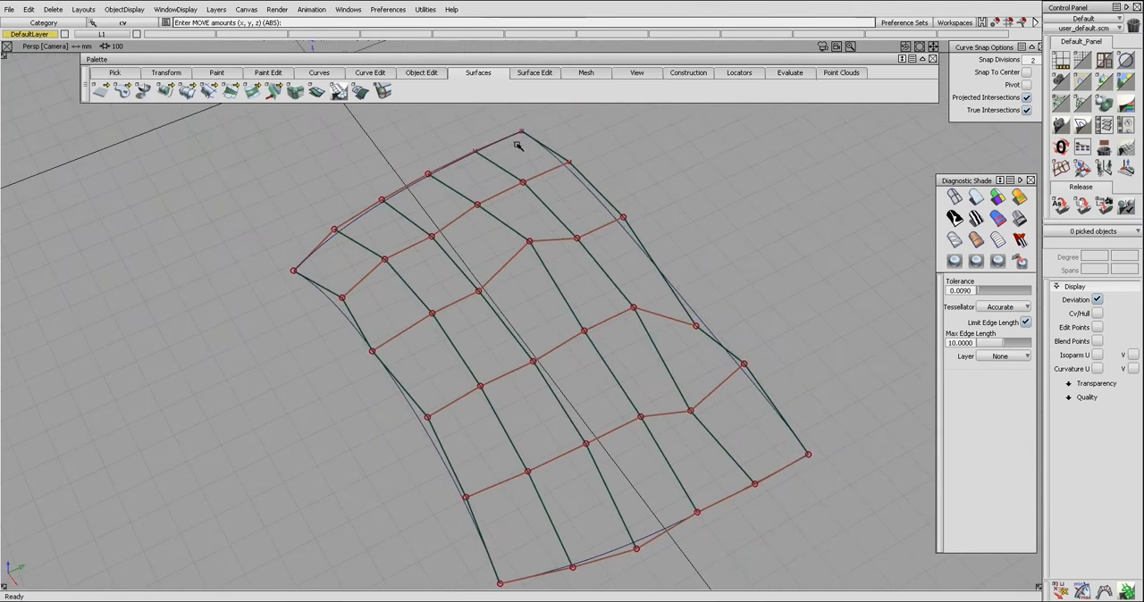
Step: Extend the square surface outward from its edge nearest the origin
left_click_drag(517, 146, 501, 249, "alt+shift")
middle_click_drag(487, 244, 470, 219, "ctrl+shift")
left_click_drag(469, 217, 384, 247)
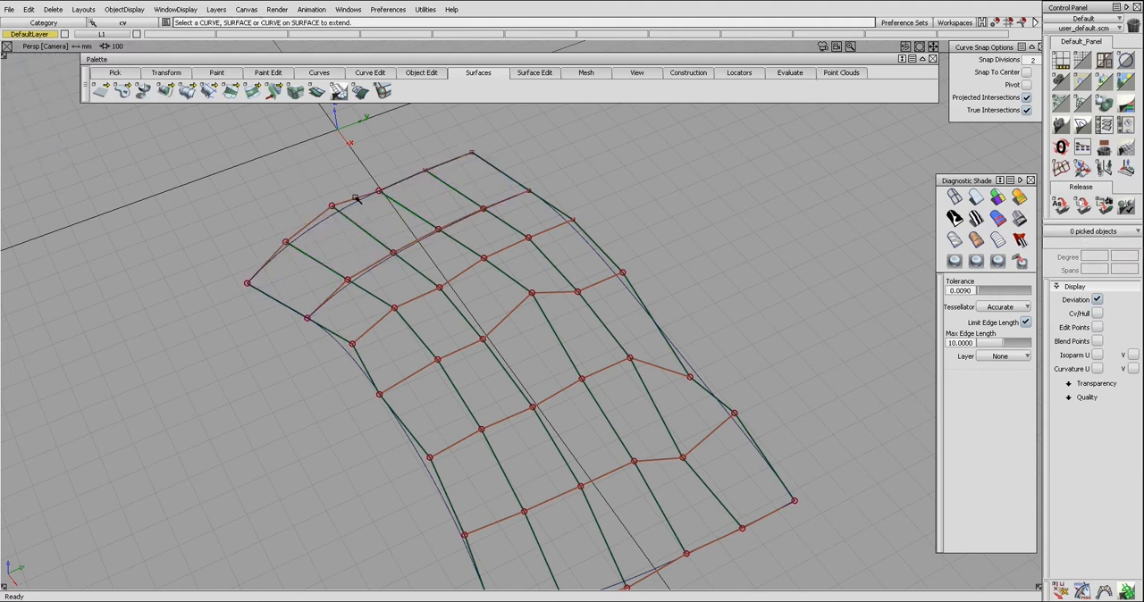
Step: Use Align 2008 to align the square surface's edge to the adjoining edge of its extension surface
left_click_drag(456, 303, 464, 292, "alt+shift")
key("ctrl+a")
left_click(420, 238)
left_click(423, 255)
left_click(420, 239)
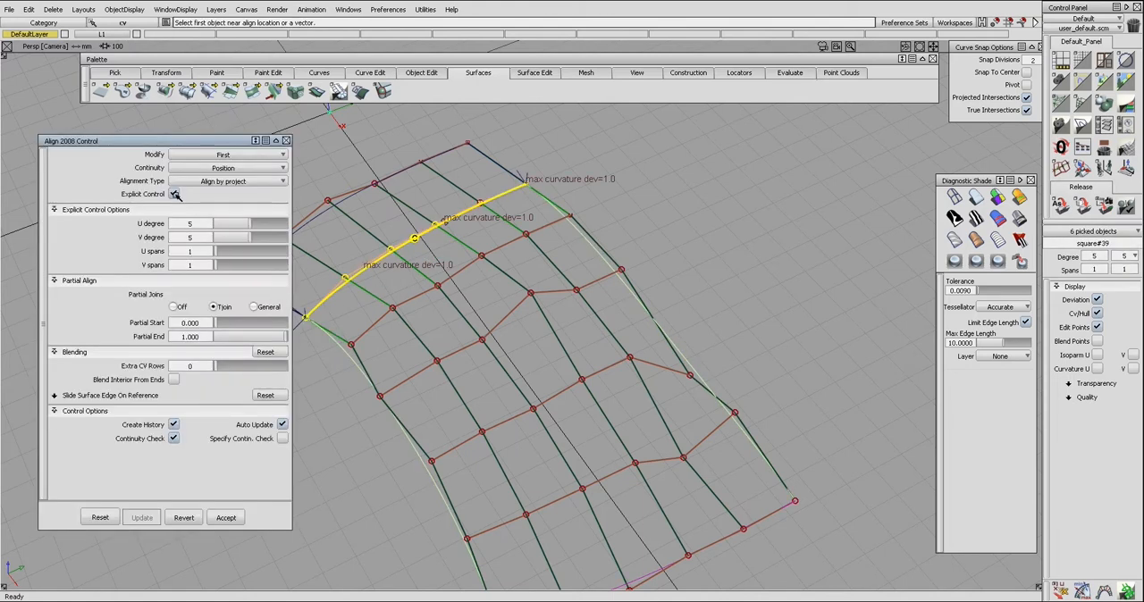
Step: Turn off explicit control and partial joins for the square surface's alignment, and set the extra CV rows to 10
left_click(175, 194)
left_click(173, 237)
left_click_drag(214, 267, 289, 267)
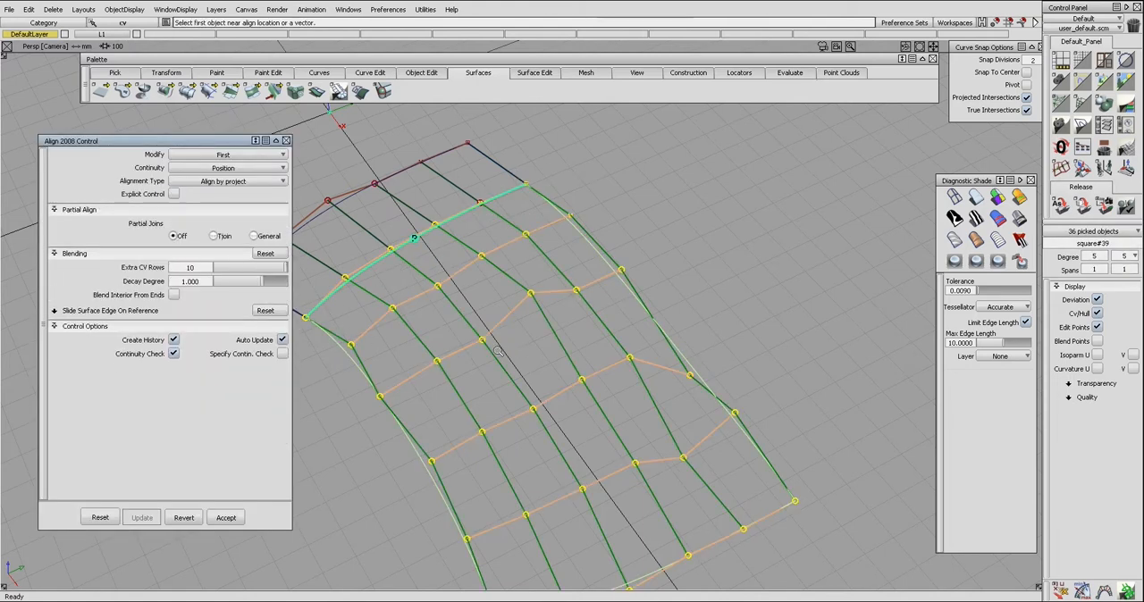
Step: Lower the square surface's V degree by one
left_click(1133, 257)
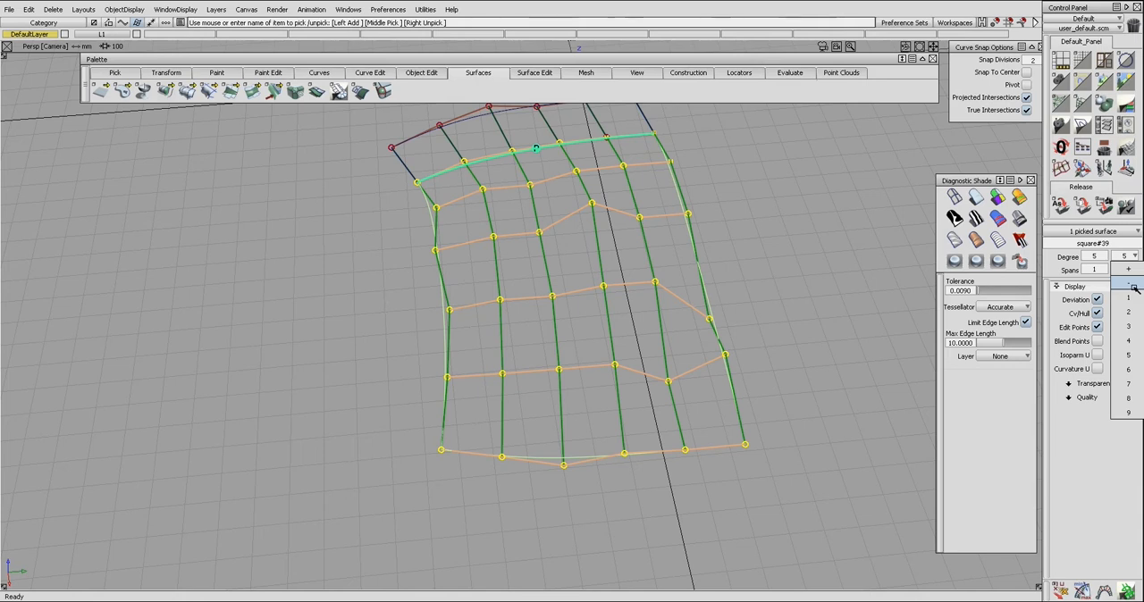
left_click(1134, 287)
left_click_drag(685, 447, 674, 347, "alt+shift")
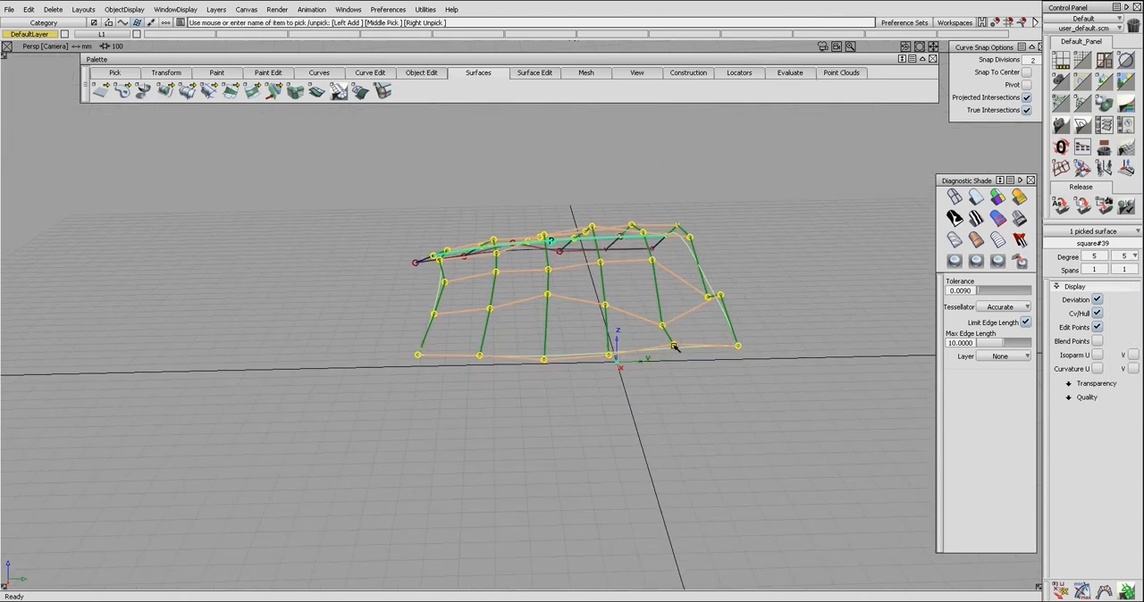
Step: Reduce the square surface's V degree to 3, and after that to 1
left_click(1133, 258)
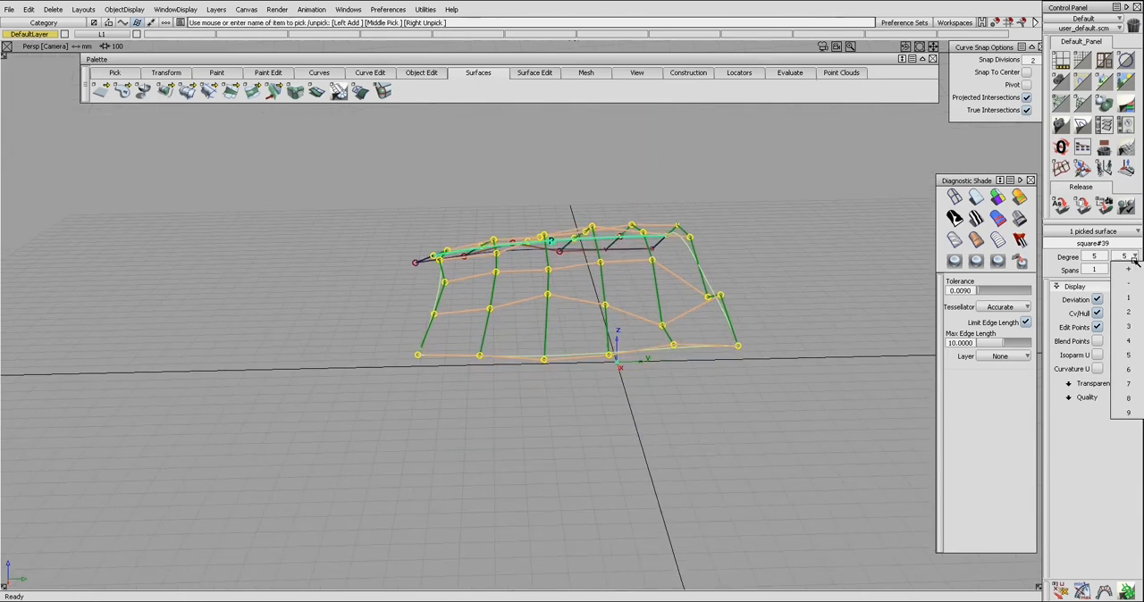
left_click(1132, 326)
left_click(1134, 257)
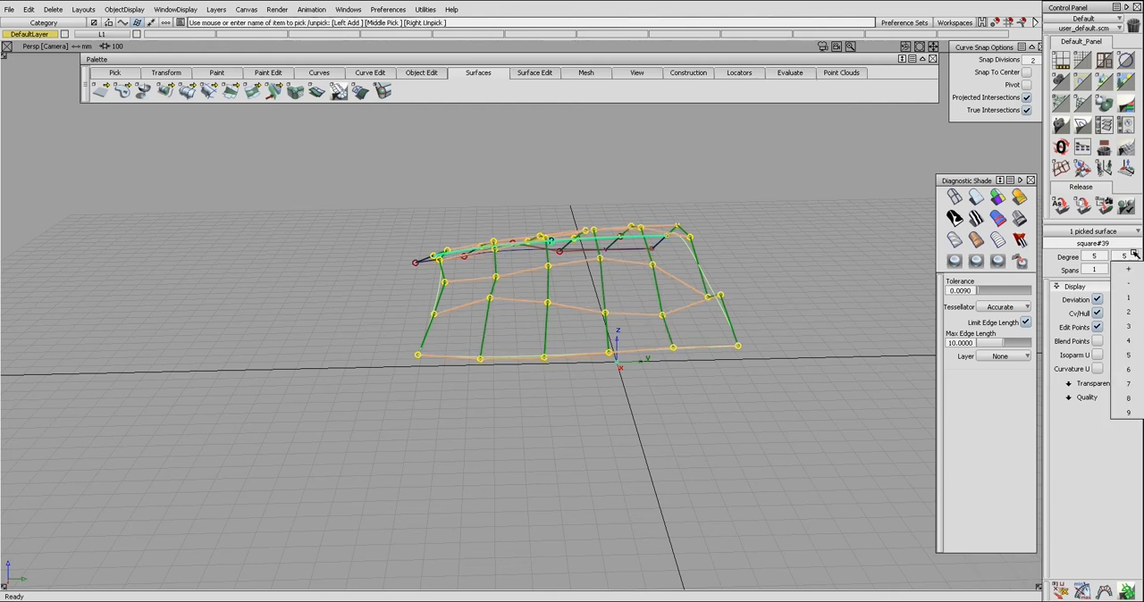
left_click(1132, 300)
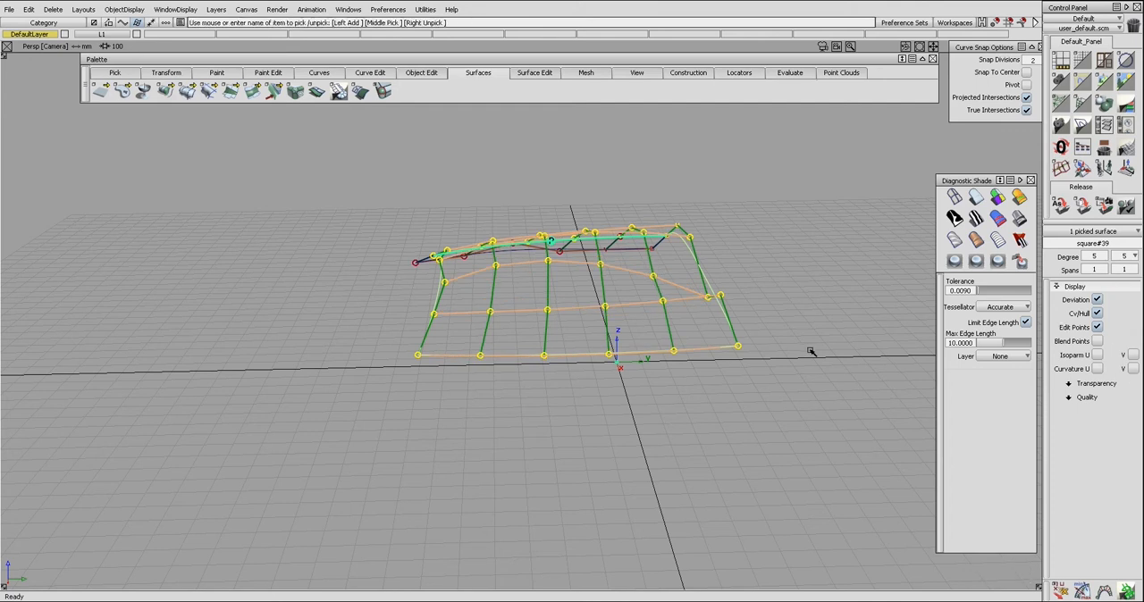
Step: Reopen the Align 2008 settings for the square surface's alignment and set the decay degree to 0
key("shift+alt")
left_click_drag(792, 315, 694, 407, "alt+shift")
left_click_drag(694, 406, 745, 404, "ctrl+shift")
left_click_drag(744, 404, 736, 389, "ctrl+shift")
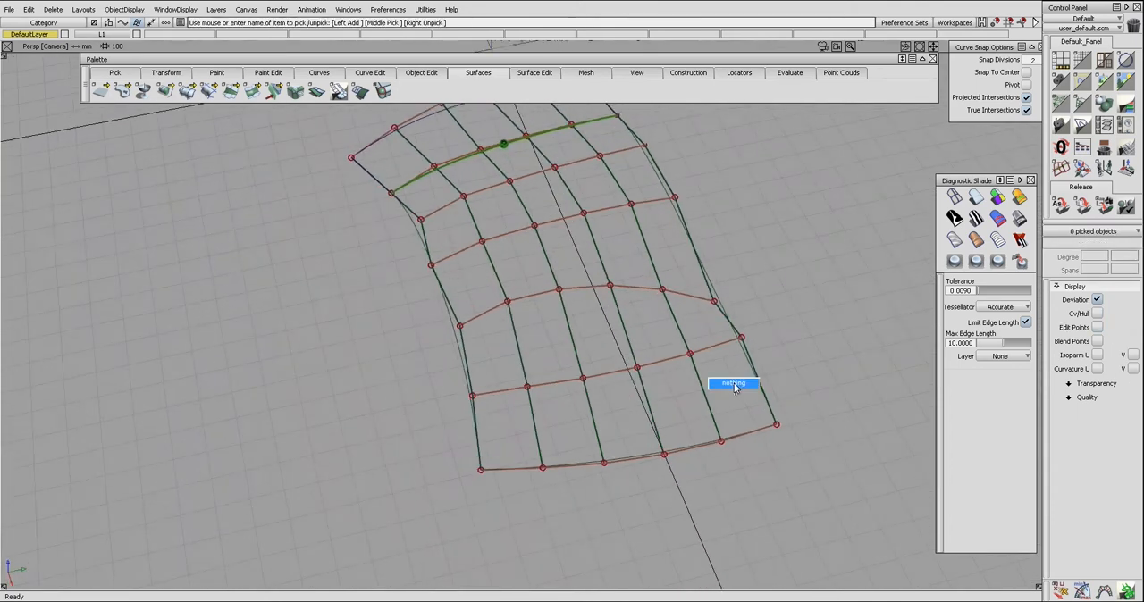
left_click(703, 388)
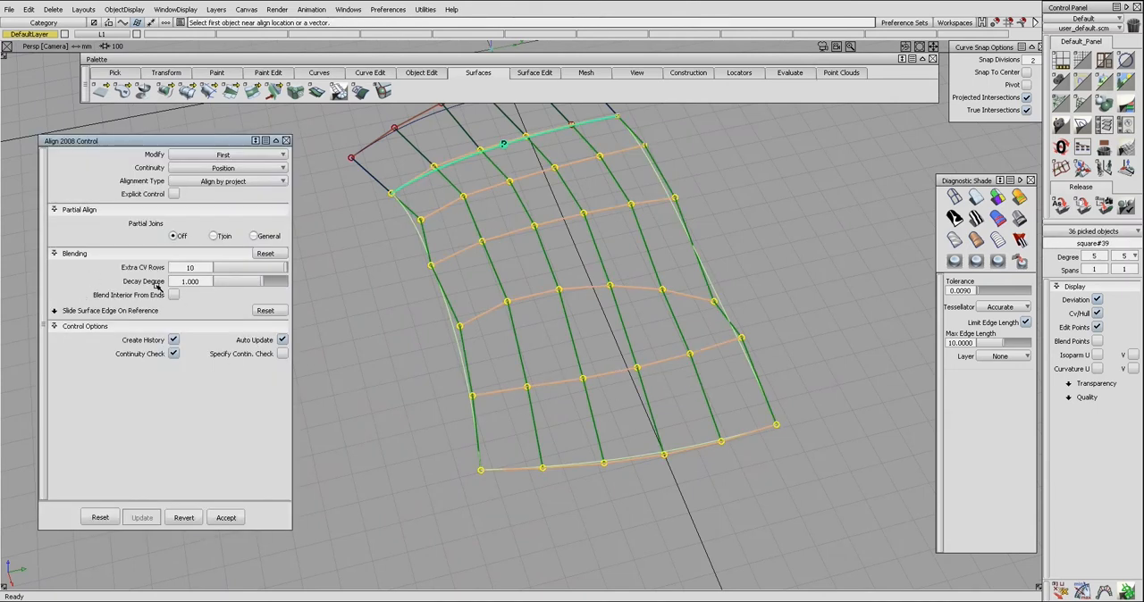
left_click(204, 281)
type("0")
key("Return")
left_click_drag(464, 268, 494, 460, "alt+shift")
left_click_drag(537, 428, 583, 430, "alt+shift")
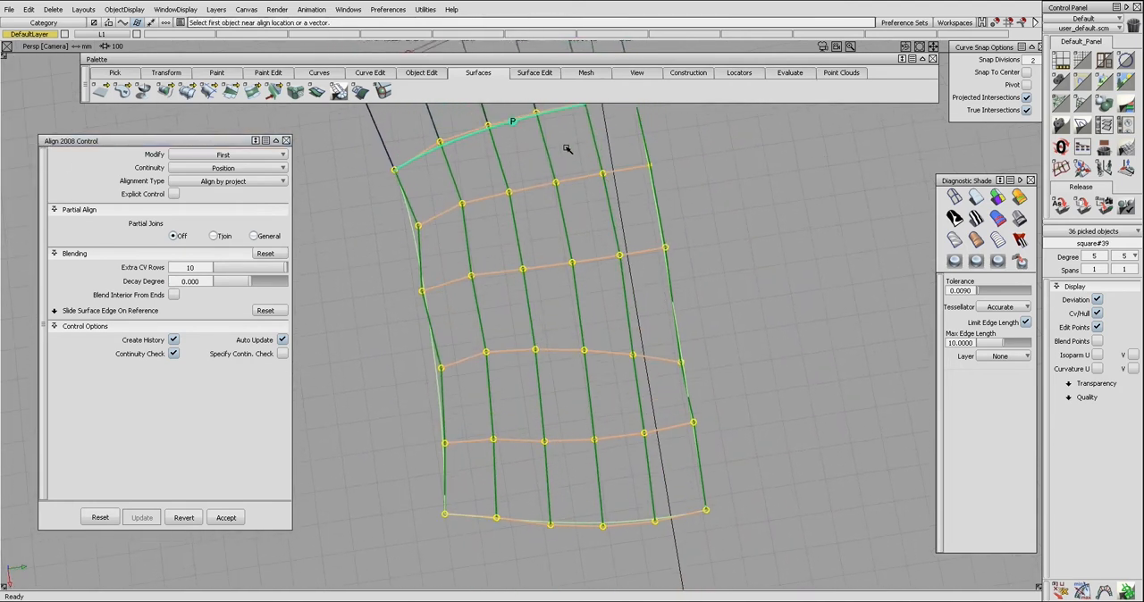
Step: Set the decay degree of the square surface's alignment to 1
left_click_drag(500, 347, 340, 321, "alt+shift")
left_click(207, 285)
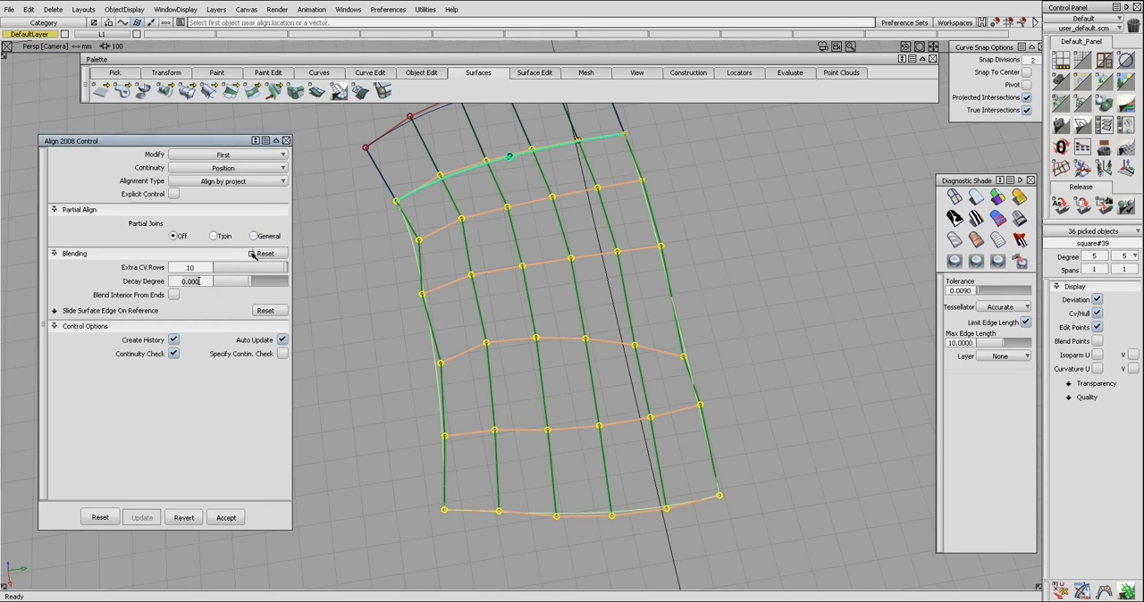
key("Return")
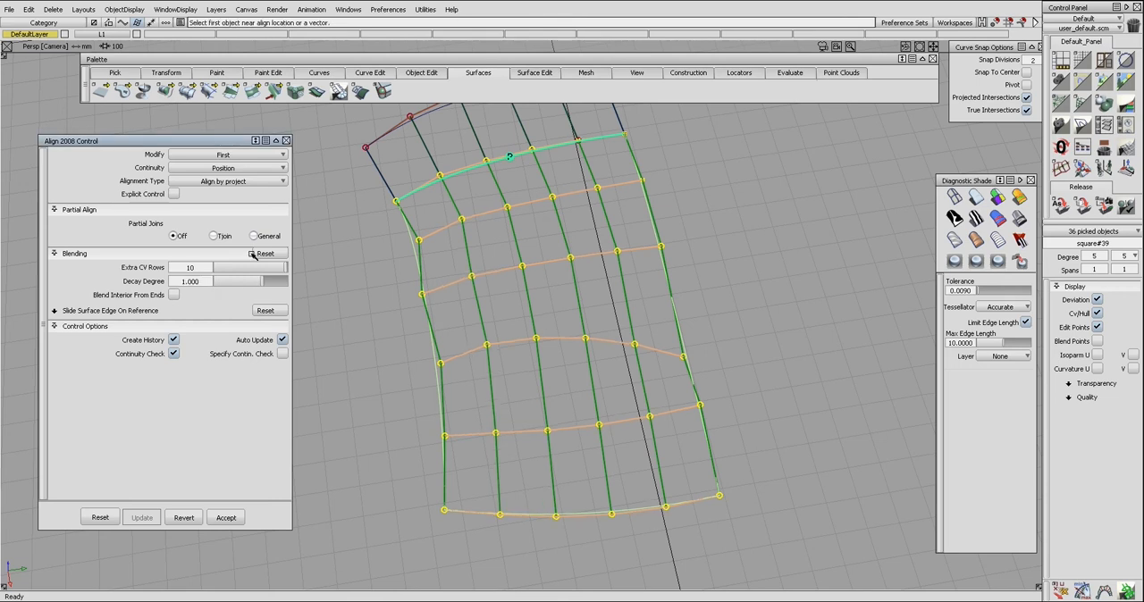
left_click_drag(556, 427, 579, 343, "alt+shift")
left_click_drag(453, 362, 407, 384, "alt+shift")
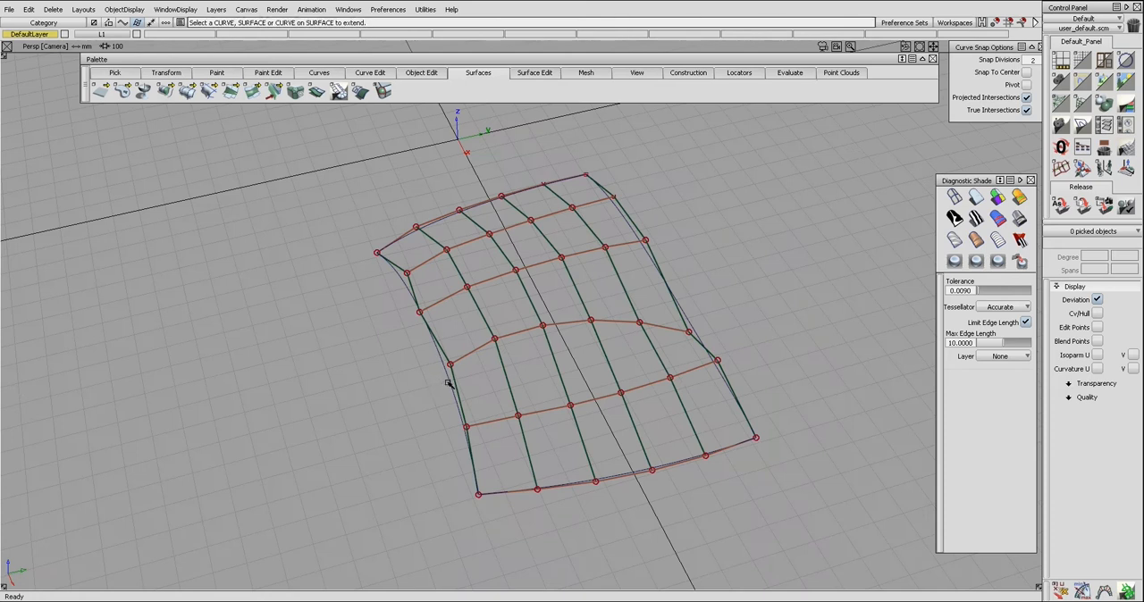
Step: Remove the extension near the origin, extend the square surface from its negative-Y side edge, and align the adjoining edges with Align 2008
left_click_drag(448, 385, 408, 415)
left_click(456, 401)
left_click(464, 420)
left_click(463, 416)
left_click_drag(464, 417, 465, 425, "ctrl+shift")
left_click(480, 394)
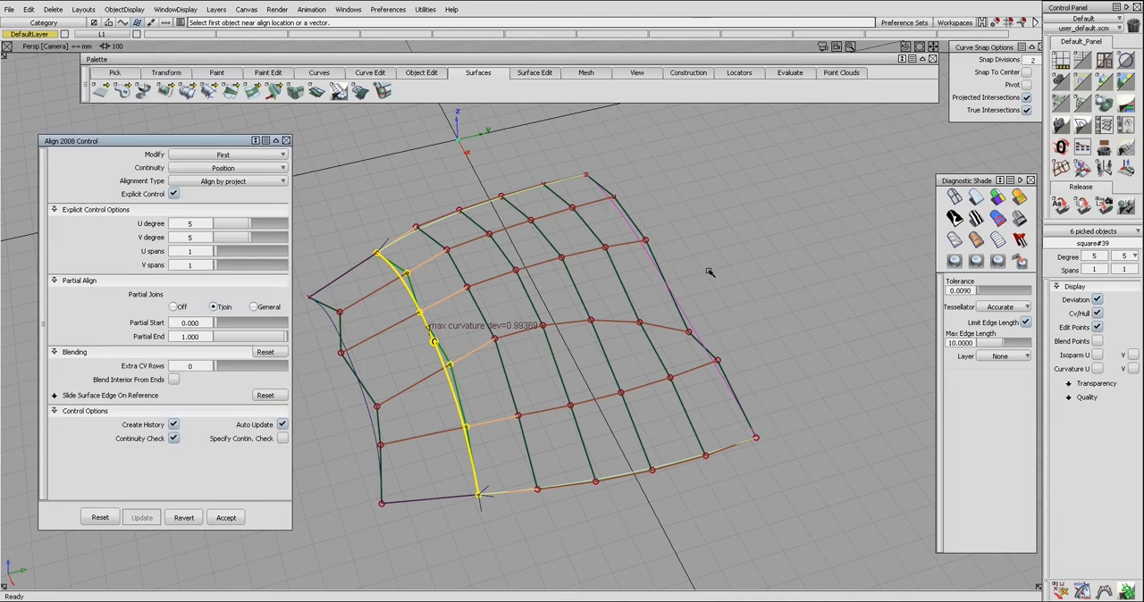
Step: Turn off explicit control and partial joins for the side-edge alignment, and set the extra CV rows to 10
left_click(175, 194)
left_click(173, 236)
left_click_drag(220, 268, 268, 267)
Step: Reduce the square surface's U degree to 2
left_click_drag(508, 343, 702, 316, "alt+shift")
left_click_drag(385, 375, 519, 335, "alt+shift")
left_click(1103, 256)
left_click(1105, 312)
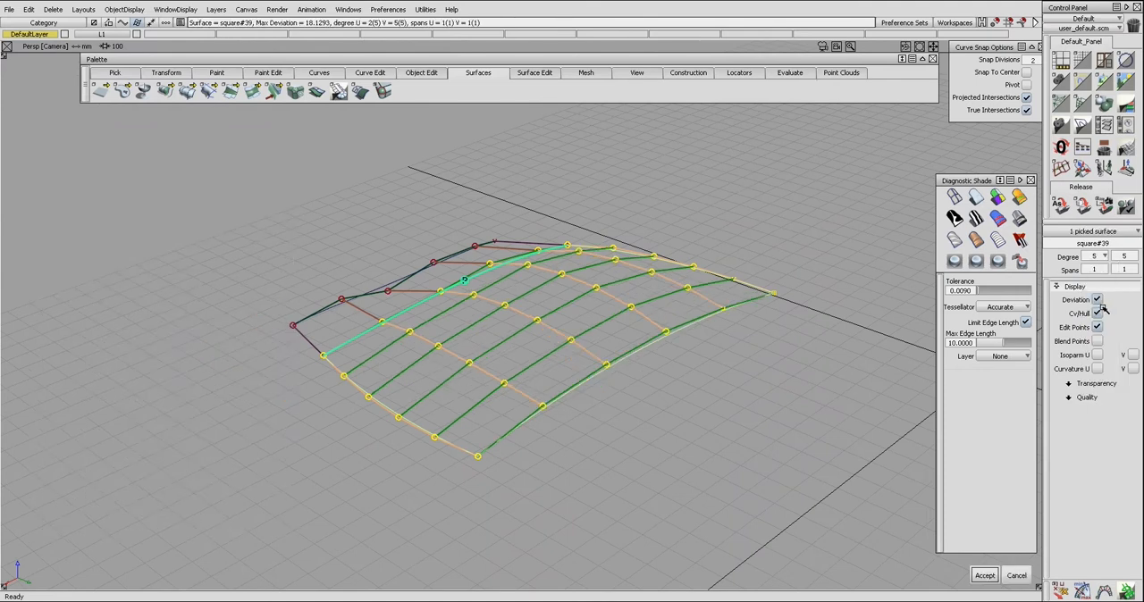
left_click_drag(647, 344, 604, 287, "alt+shift")
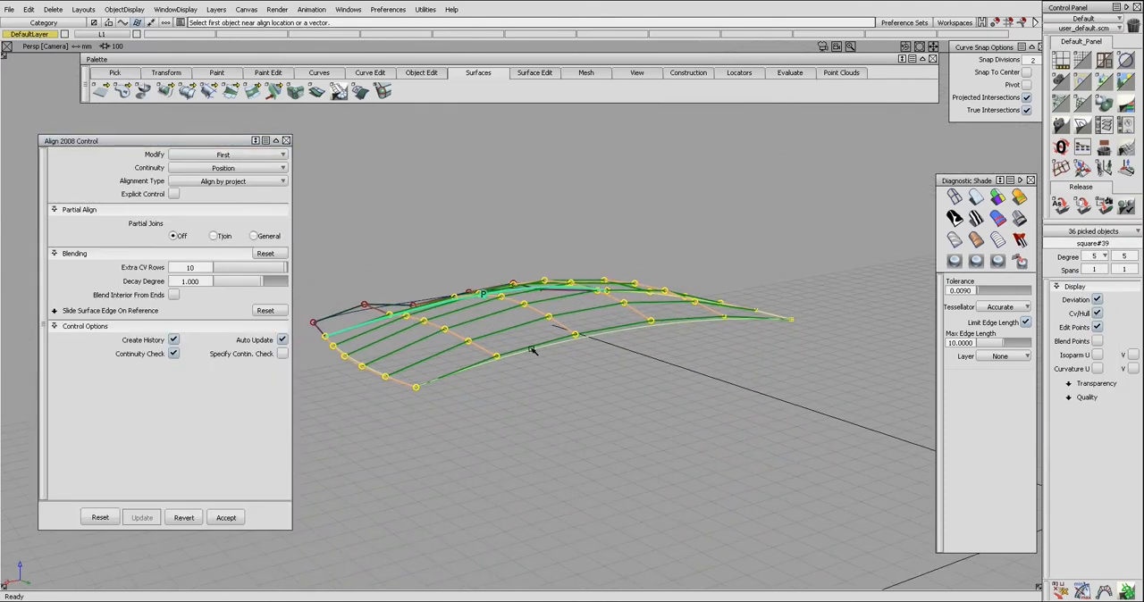
left_click_drag(616, 355, 706, 342, "alt+shift")
Step: Delete the extension surface along the square surface's negative-Y side edge
left_click_drag(470, 292, 542, 298, "alt+shift")
left_click_drag(412, 339, 414, 363, "ctrl+shift")
left_click(415, 362)
key("Delete")
left_click(483, 352)
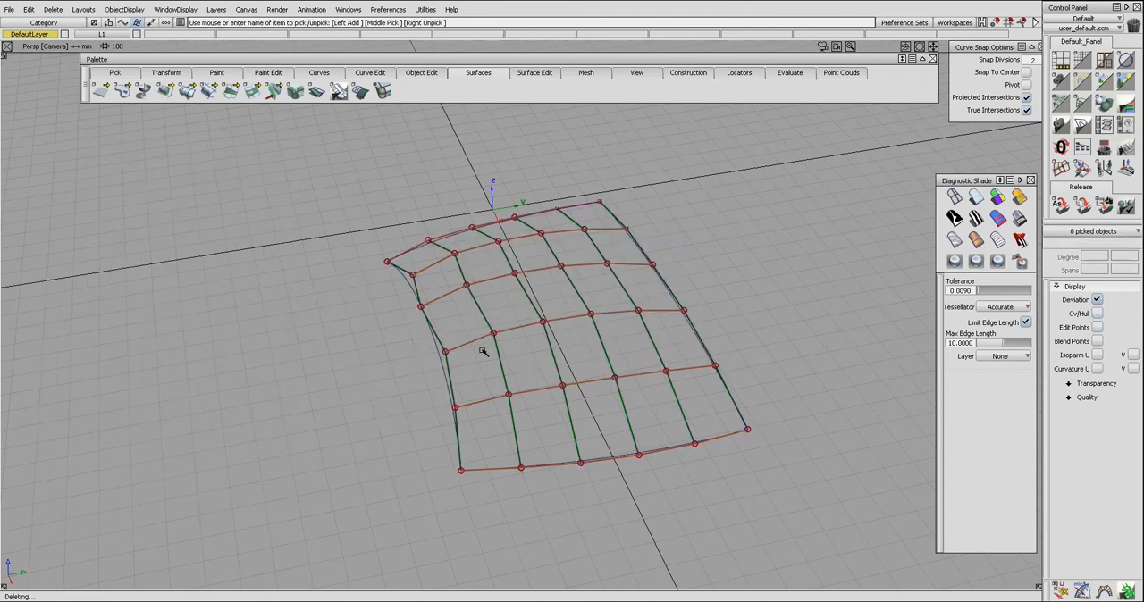
Step: Extend the square surface from its positive-Y side edge and align the adjoining edges with Align 2008
left_click_drag(572, 350, 672, 352, "alt+shift")
left_click(687, 352)
left_click_drag(802, 376, 794, 355, "ctrl+shift")
key("a")
left_click(684, 349)
left_click(688, 365)
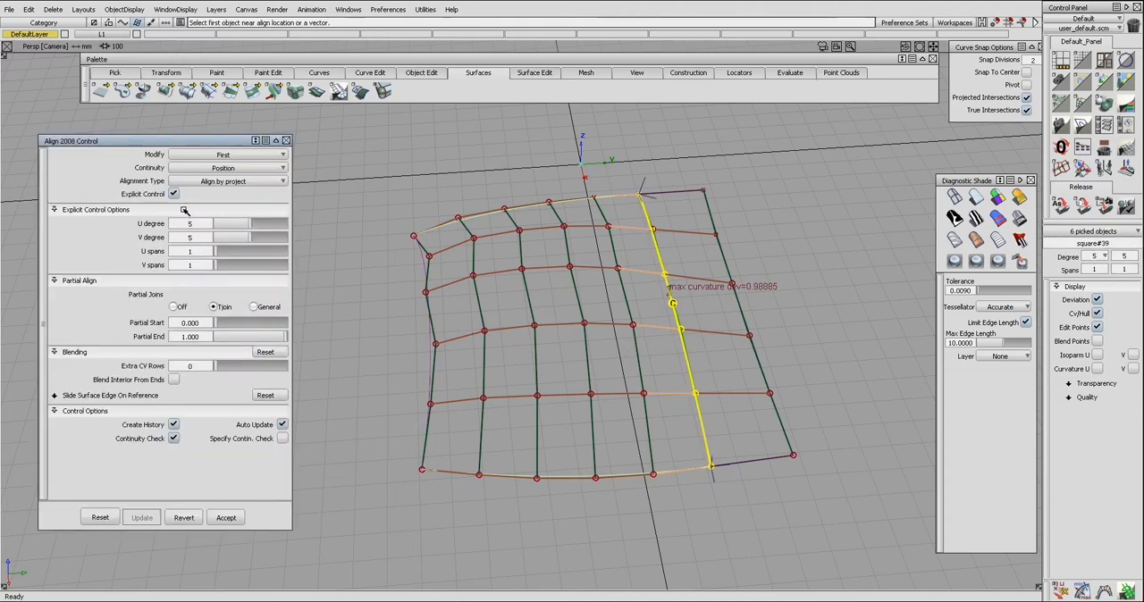
Step: Turn off explicit control and partial joins for the positive-Y edge alignment, and set the extra CV rows to 10
left_click(173, 194)
left_click(174, 238)
left_click_drag(217, 269, 363, 287)
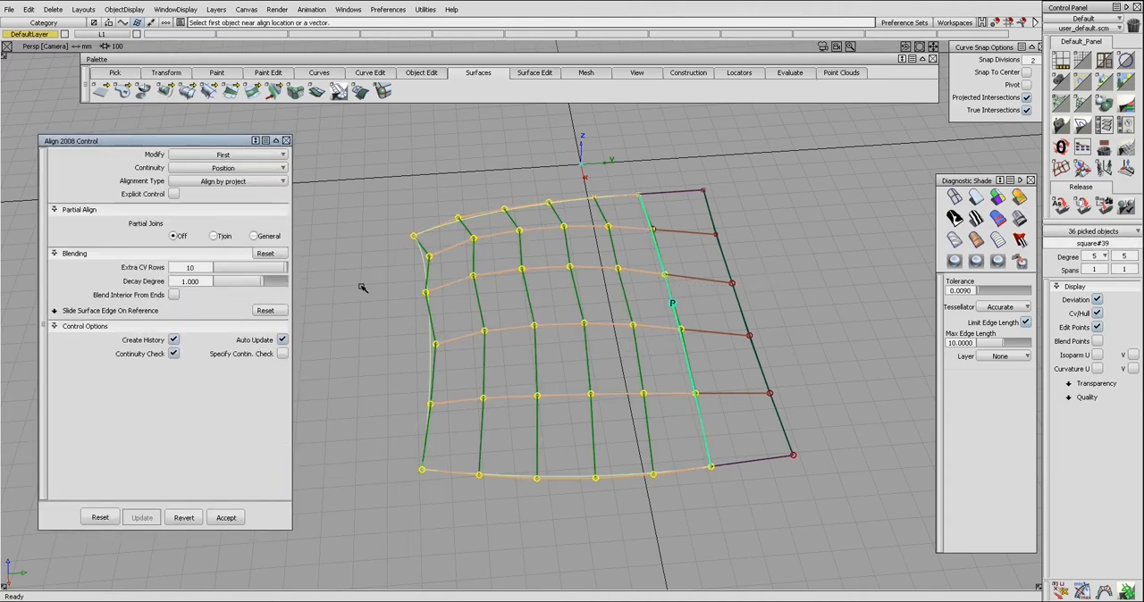
Step: Set the U degree of the square surface to 2, and clear the model from the scene
left_click_drag(556, 331, 600, 300, "alt+shift")
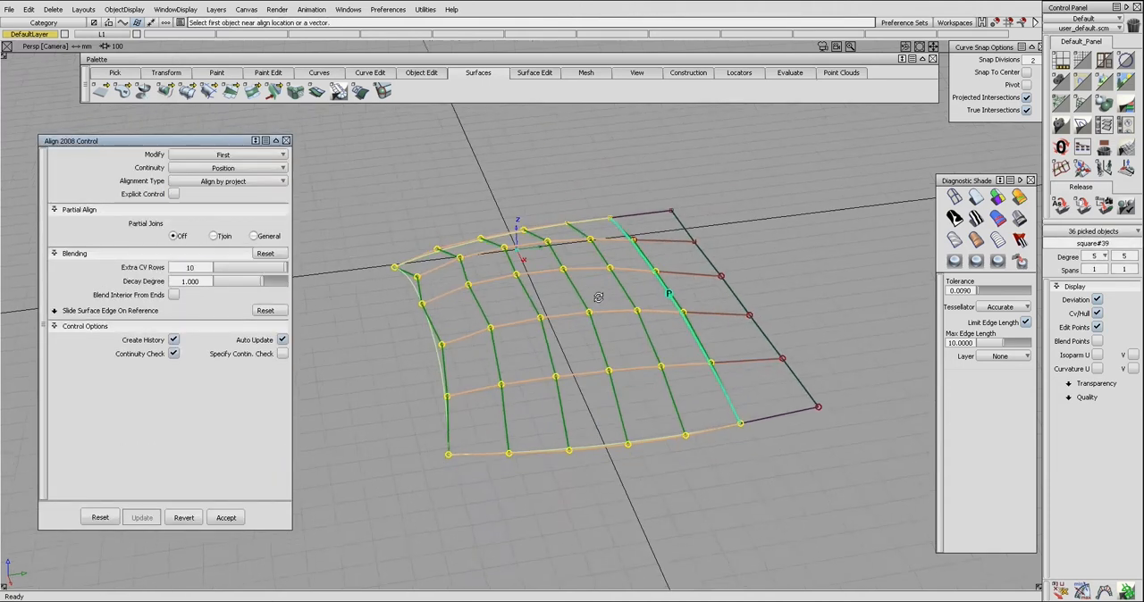
left_click(1104, 258)
left_click(1102, 311)
left_click(836, 288)
left_click(823, 293, "ctrl+shift")
left_click_drag(676, 306, 839, 335, "alt+shift")
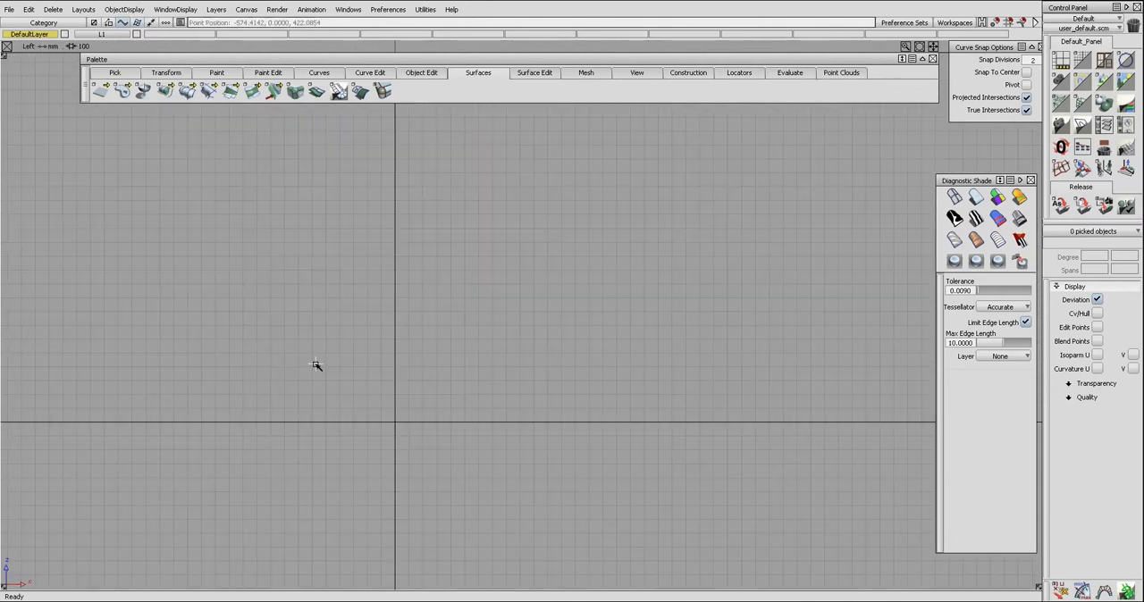
Step: Draw a nearly horizontal single-span curve above the X axis in the left view, and rebuild it uniformly
left_click(316, 365)
left_click_drag(464, 363, 594, 361)
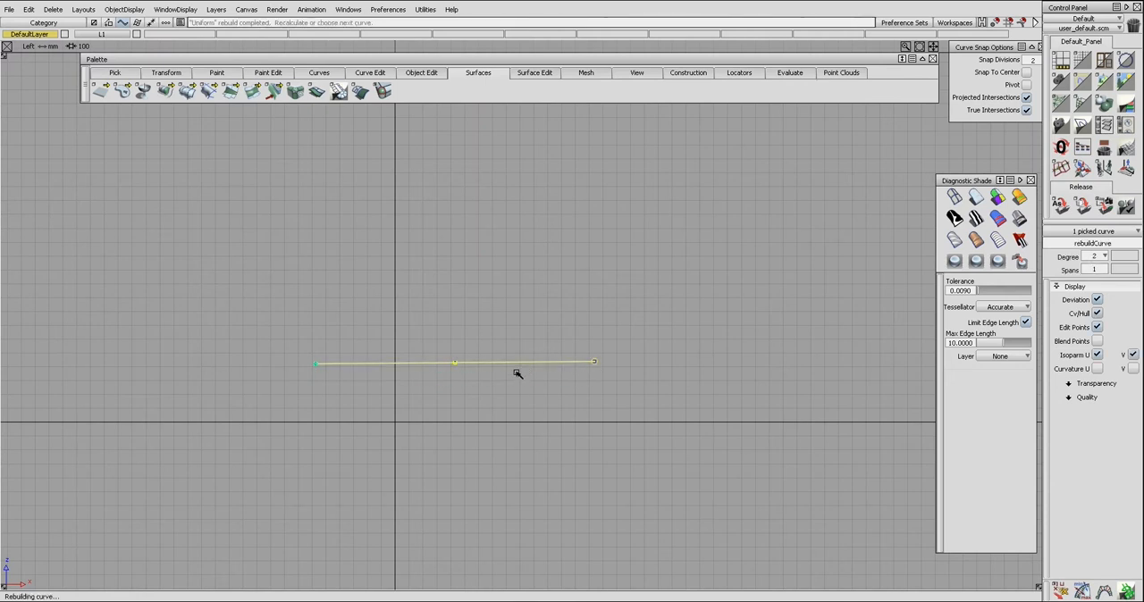
left_click_drag(524, 394, 522, 372, "ctrl+shift")
left_click_drag(517, 389, 474, 377, "ctrl+shift")
left_click(487, 363)
right_click_drag(476, 391, 474, 379, "ctrl+shift")
mouse_move(474, 382)
left_mouse_down()
mouse_move(417, 349)
mouse_move(472, 373)
left_mouse_up()
left_click_drag(472, 372, 620, 383, "ctrl+shift")
left_click_drag(619, 382, 618, 389)
Step: Move the curve's CVs to shape it into a shallow arch
left_click_drag(383, 322, 480, 354)
left_click(460, 350)
right_click_drag(418, 372, 428, 349, "ctrl+shift")
left_click(378, 343)
left_click_drag(451, 352, 480, 361)
left_click_drag(579, 378, 597, 359)
left_click_drag(500, 373, 499, 360, "ctrl+shift")
left_click(507, 359)
Step: Create a slightly shorter, lower copy of the arched curve, offset sideways from the original
key("o")
mouse_move(529, 365)
left_mouse_down()
mouse_move(515, 373)
mouse_move(531, 383)
mouse_move(530, 361)
left_mouse_up()
key("space")
left_click(529, 380)
key("F5")
right_click_drag(541, 369, 543, 473)
left_click_drag(405, 466, 516, 466, "ctrl+shift")
left_click_drag(516, 465, 515, 454, "ctrl+shift")
right_click_drag(516, 453, 516, 464)
left_click_drag(516, 465, 518, 439, "ctrl+shift")
key("F6")
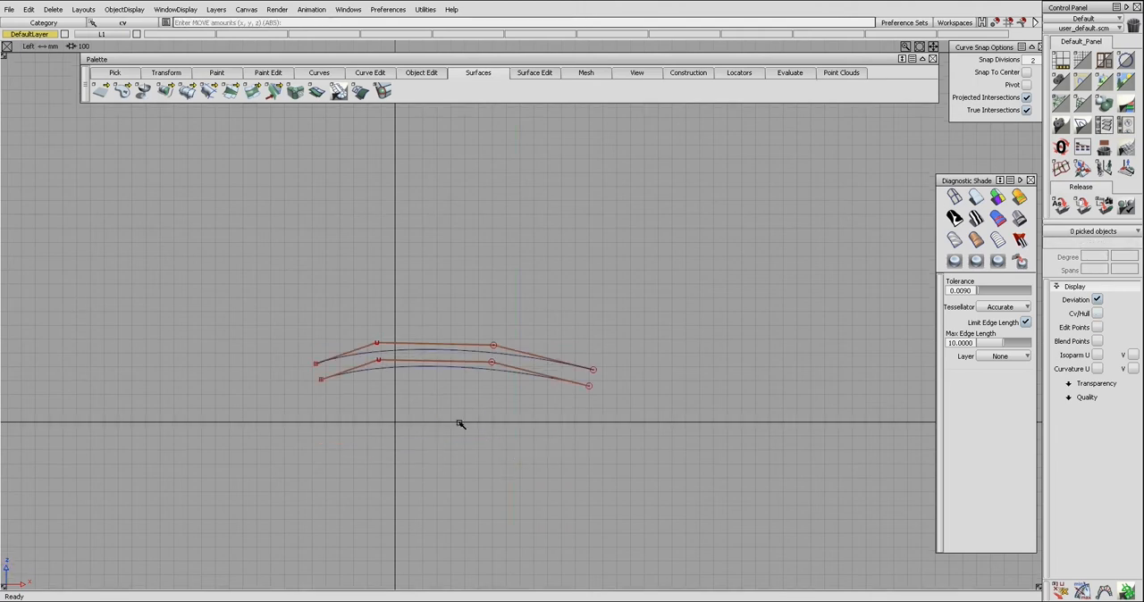
Step: Extend the upper arched curve slightly at its start and further at its far end
left_click(329, 361)
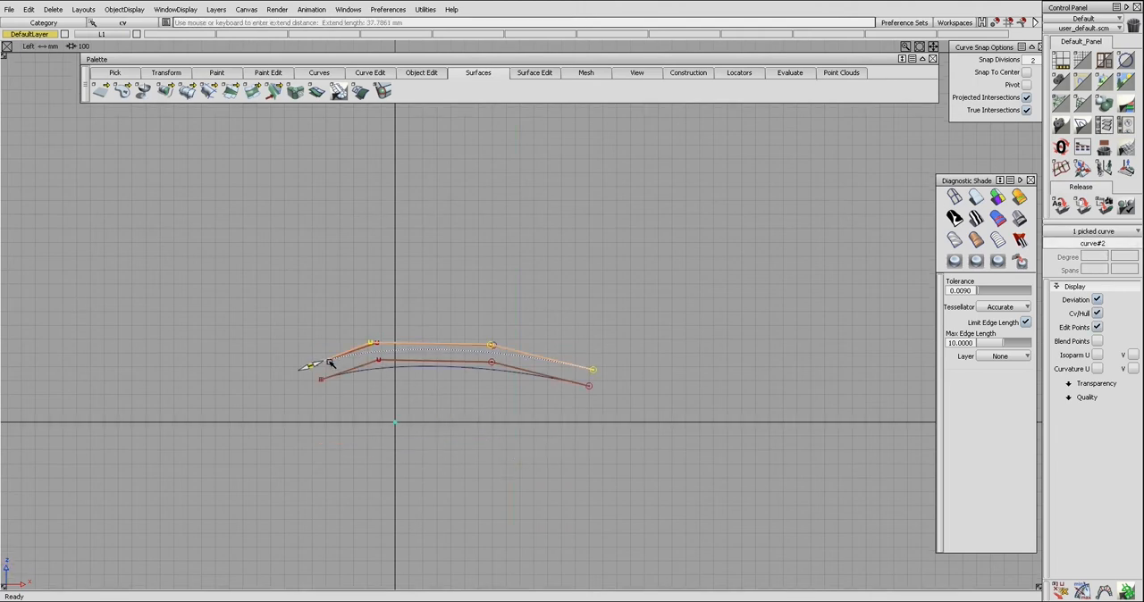
left_click_drag(564, 367, 649, 395)
left_click(560, 283)
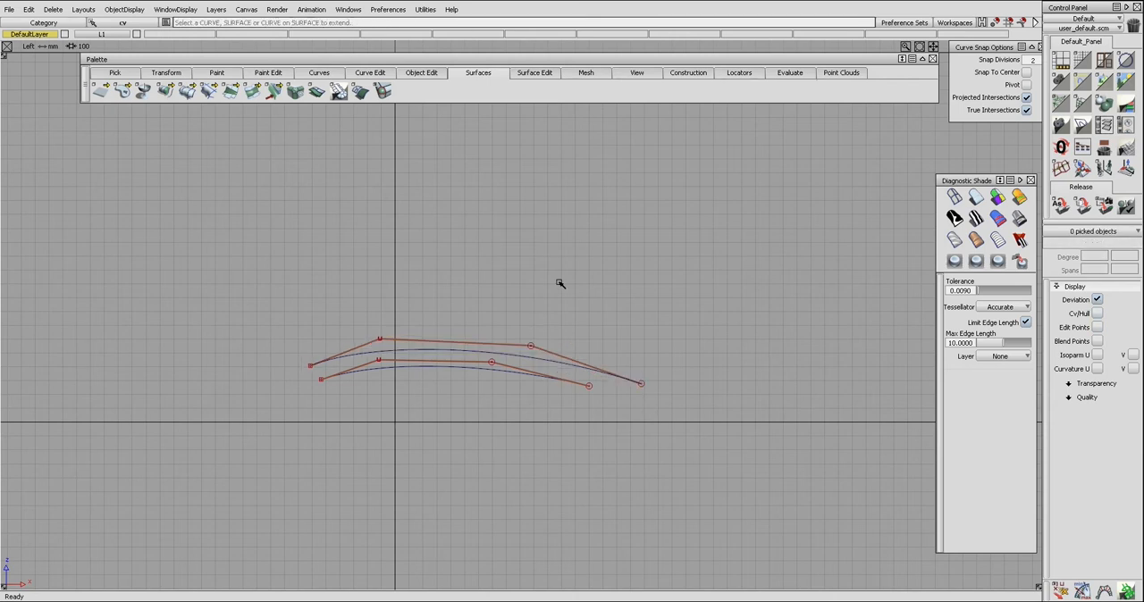
Step: Mirror the shorter side curve to the opposite side of the centre curve
right_click_drag(467, 400, 522, 352, "ctrl+shift")
right_click_drag(583, 382, 279, 379, "alt+shift")
middle_click_drag(432, 409, 474, 363, "alt+shift")
left_click_drag(473, 357, 474, 423, "alt+shift")
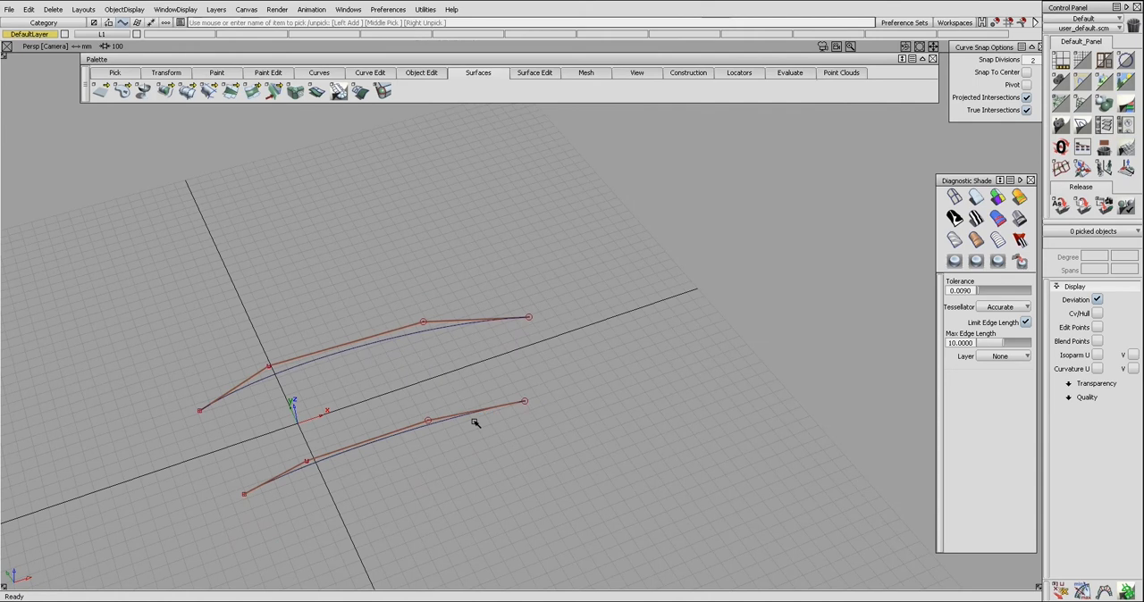
left_click(473, 418)
middle_click_drag(495, 435, 402, 473, "ctrl+shift")
left_click_drag(420, 474, 456, 420, "ctrl+shift")
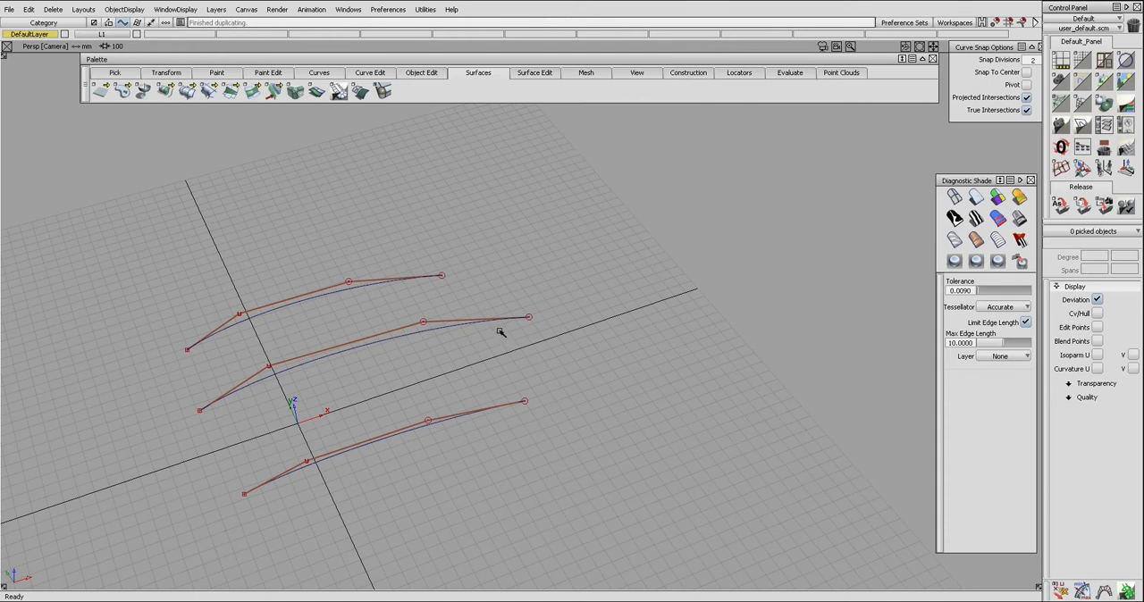
Step: Try to extend the centre curve beyond its far end
left_click(500, 324)
left_click_drag(501, 320, 796, 402)
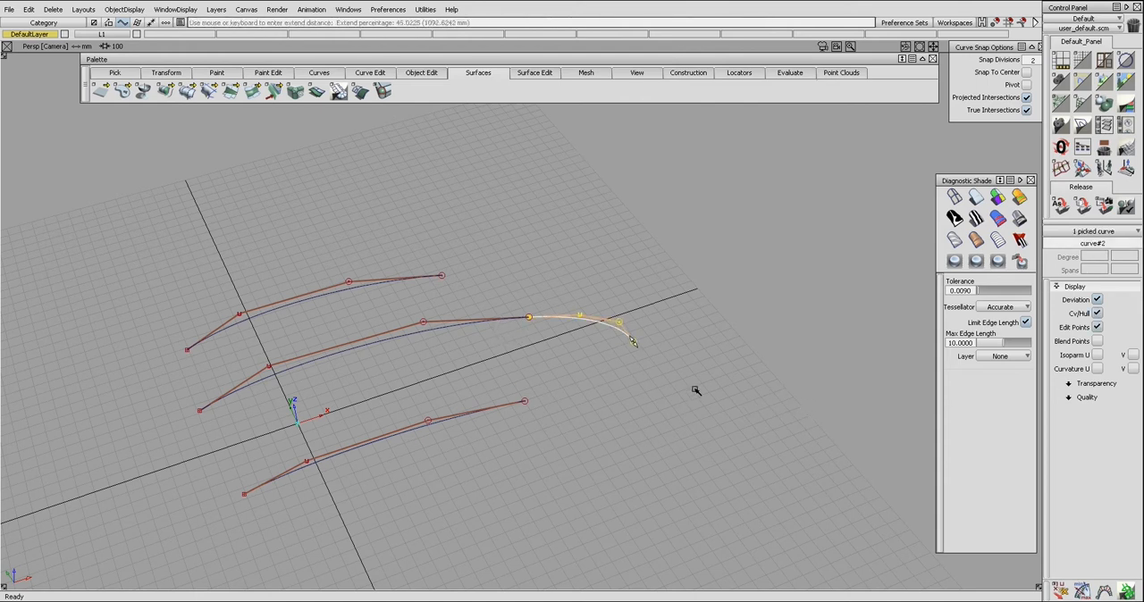
key("ctrl+z")
left_click_drag(237, 391, 251, 488)
key("ctrl+z")
Step: Create a skin surface through the three arched curves, and remove the curves
left_click(274, 311)
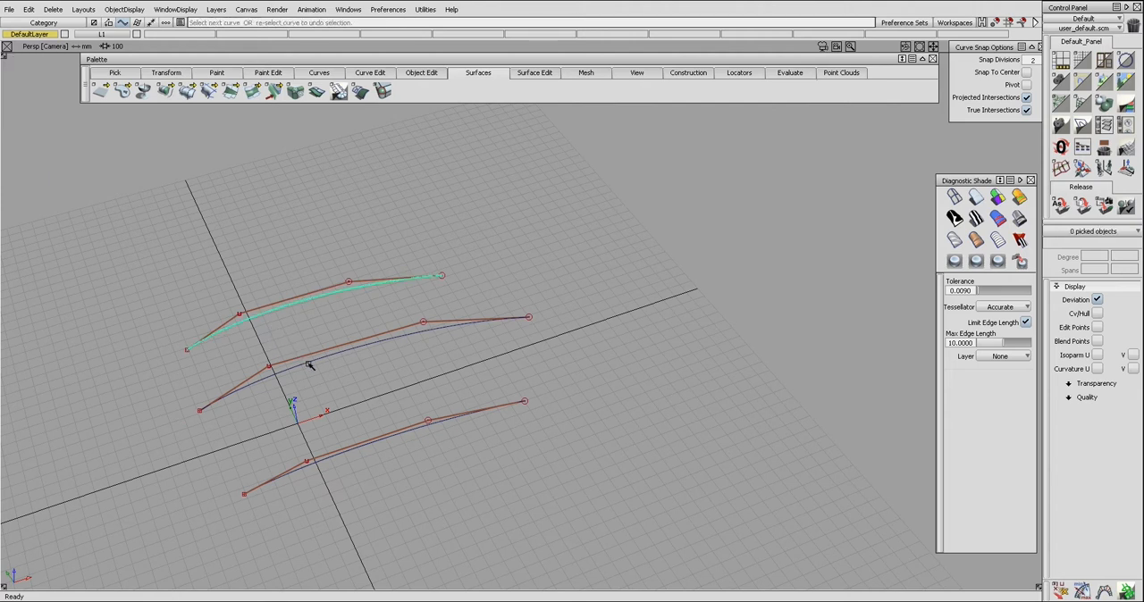
left_click(308, 364)
left_click(360, 444)
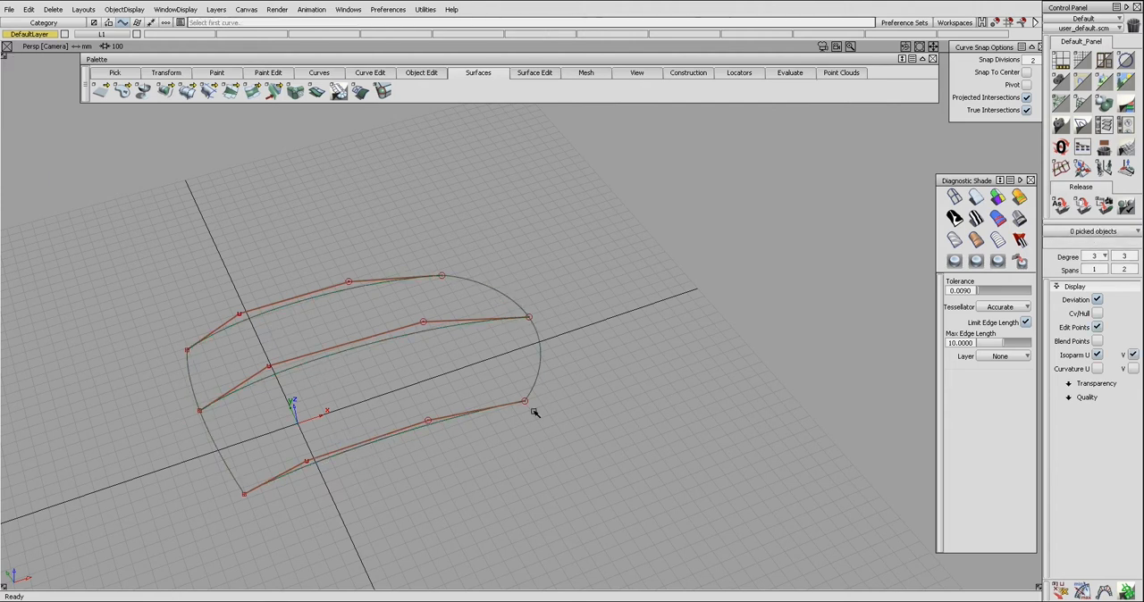
left_click_drag(250, 346, 616, 462, "alt+shift")
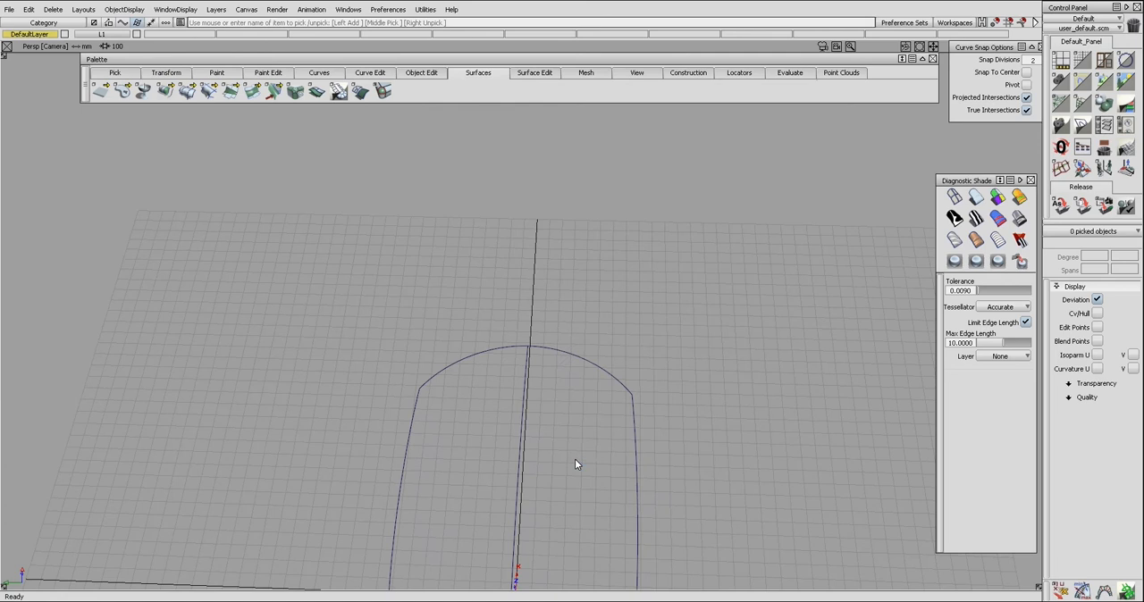
Step: Reduce the skin surface to a single span in V
middle_click_drag(613, 471, 635, 360, "alt+shift")
left_click(1135, 274)
left_click(1132, 313)
Step: Show the skin surface's CVs and scale the inner CVs of its near edge apart in Y
left_click_drag(826, 500, 844, 441, "ctrl+shift")
middle_click_drag(530, 280, 528, 272, "alt+shift")
middle_click_drag(631, 349, 637, 298, "alt+shift")
left_click_drag(558, 472, 560, 471, "ctrl+shift")
left_click_drag(482, 463, 592, 506)
right_click_drag(586, 516, 586, 517, "ctrl+shift")
left_click_drag(586, 516, 922, 522)
left_click_drag(777, 536, 772, 490, "ctrl+shift")
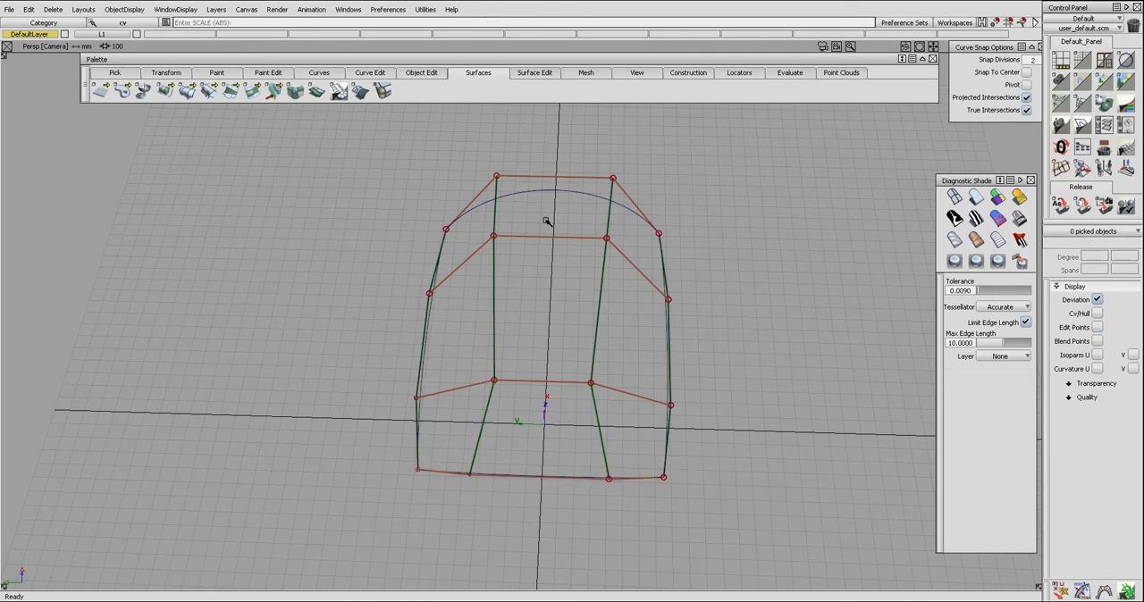
Step: Extend the skin surface outward from its near edge and align the skin to the extension with Align 2008
key("ctrl+e")
left_click_drag(580, 479, 582, 586)
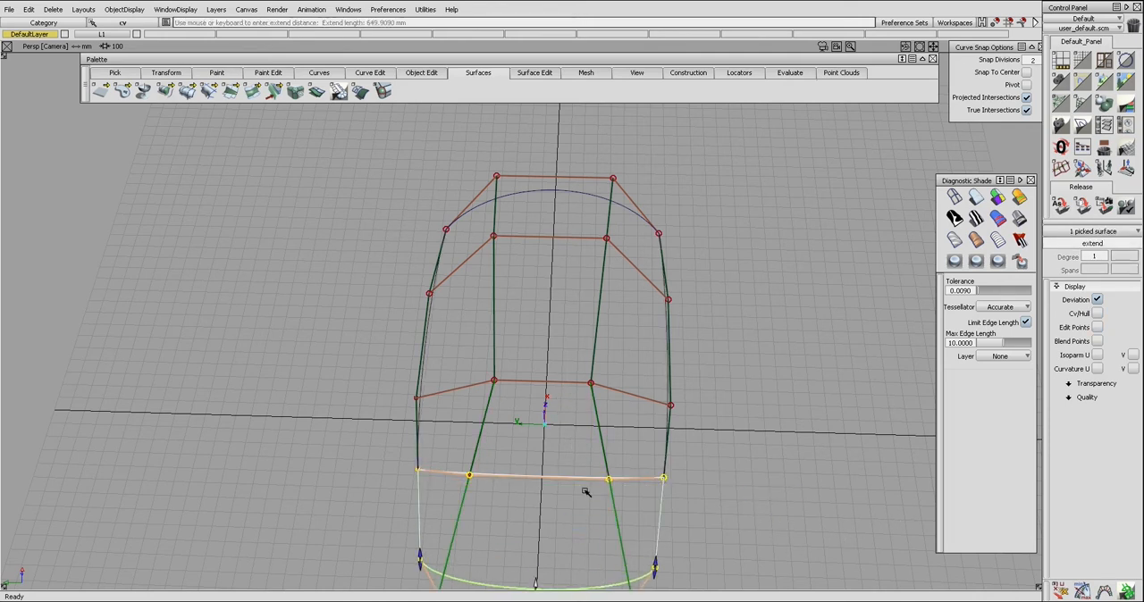
key("ctrl+a")
left_click(582, 480)
left_click(586, 487)
left_click(587, 483)
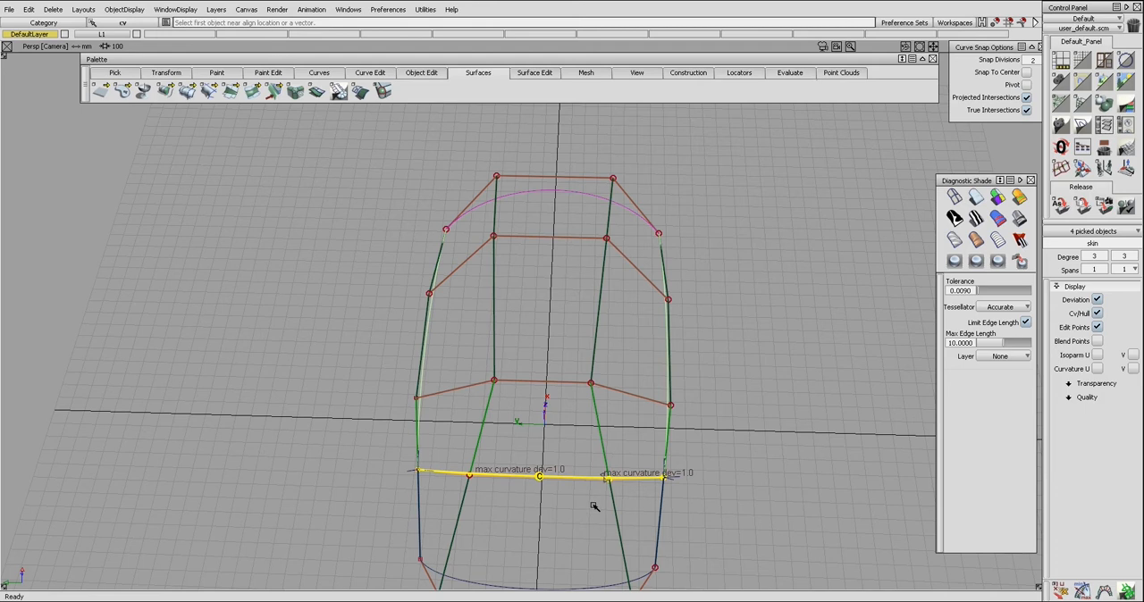
left_click(577, 461)
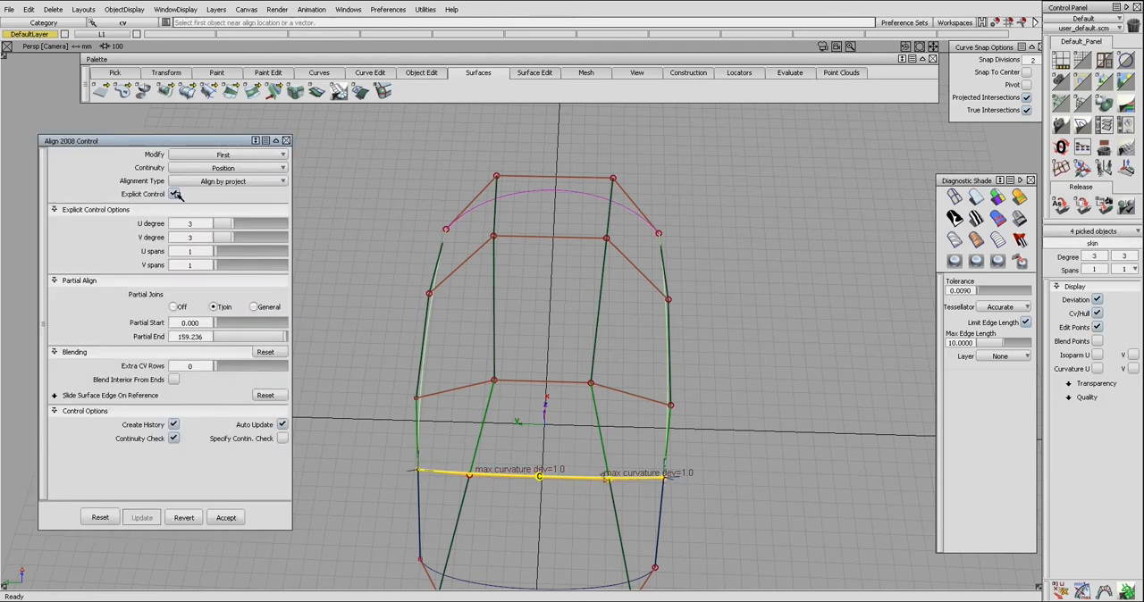
Step: Turn off explicit control and partial joins for the skin's alignment, and set 10 extra CV rows with a decay degree of 0
left_click(176, 194)
left_click(175, 236)
left_click(234, 268)
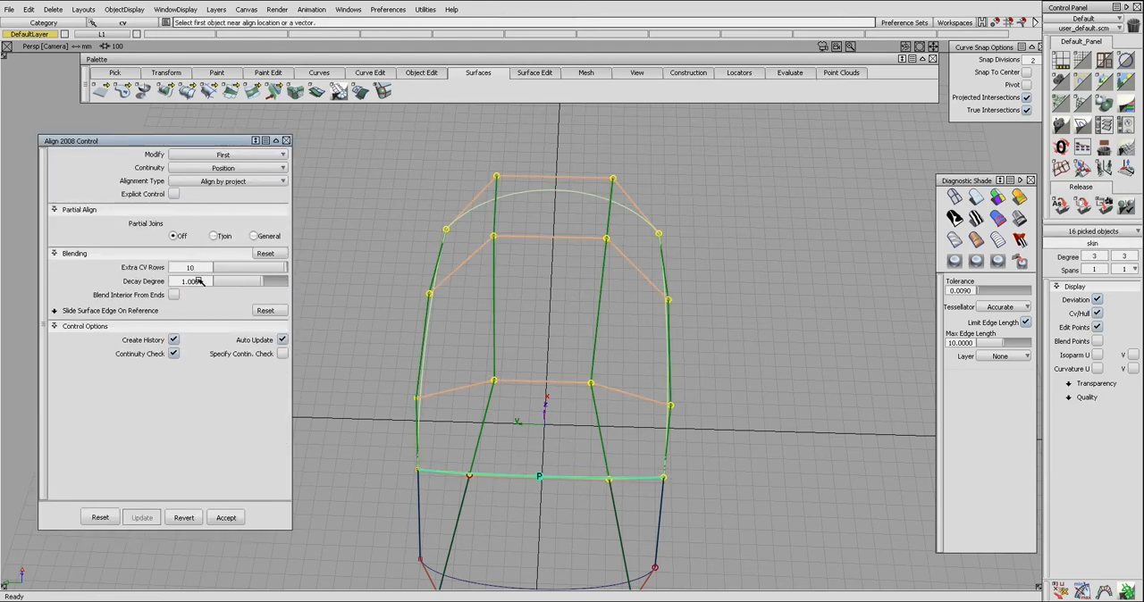
type("0")
key("Return")
Step: Set the skin surface's V degree to 2, and remove the extension surface at its near edge
left_click(1134, 256)
left_click(1130, 310)
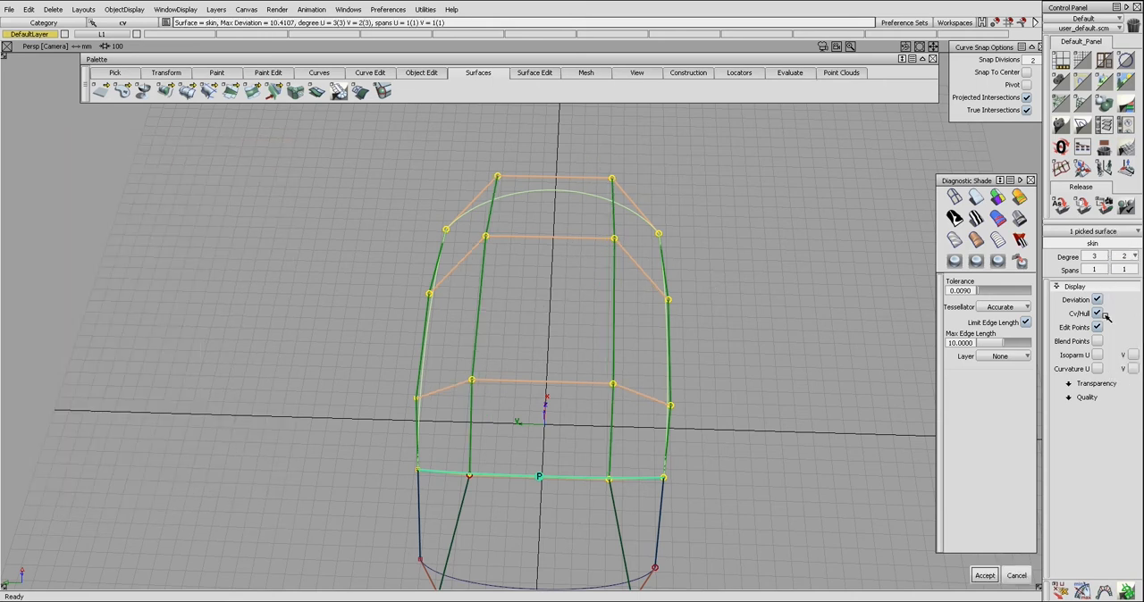
left_click_drag(724, 373, 663, 517, "ctrl+shift")
left_click(620, 515)
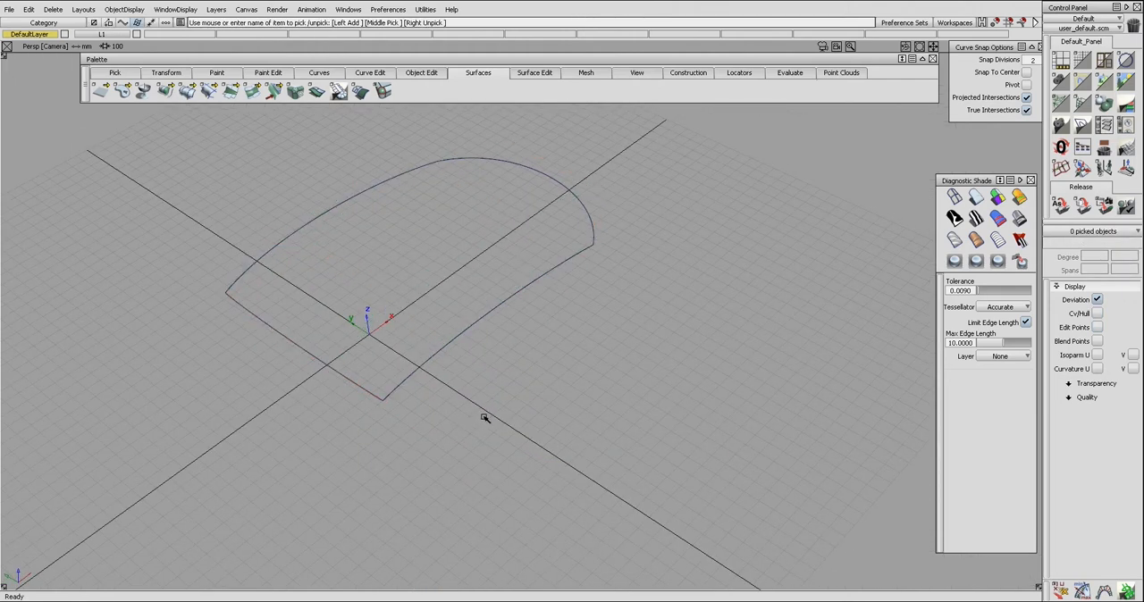
left_click_drag(483, 414, 502, 401, "alt+shift")
left_click(471, 374)
Step: Examine the CV distribution across the skin surface
key("ctrl+h")
key("ctrl+h")
left_click_drag(444, 351, 545, 370, "alt+shift")
left_click(531, 371)
left_click(532, 372)
key("ctrl+h")
key("ctrl+h")
key("ctrl+h")
mouse_move(536, 361)
left_mouse_down("alt+shift")
mouse_move(565, 377)
mouse_move(548, 369)
left_mouse_up("alt+shift")
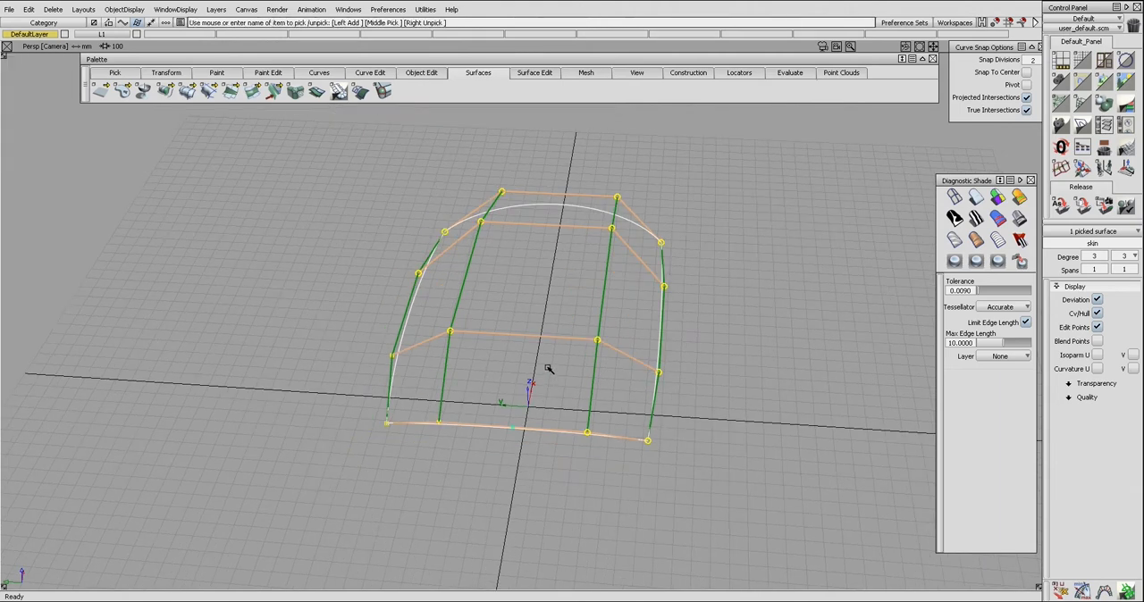
Step: Place an infinite reference plane at the origin in the left view
right_click(459, 317, "ctrl+shift")
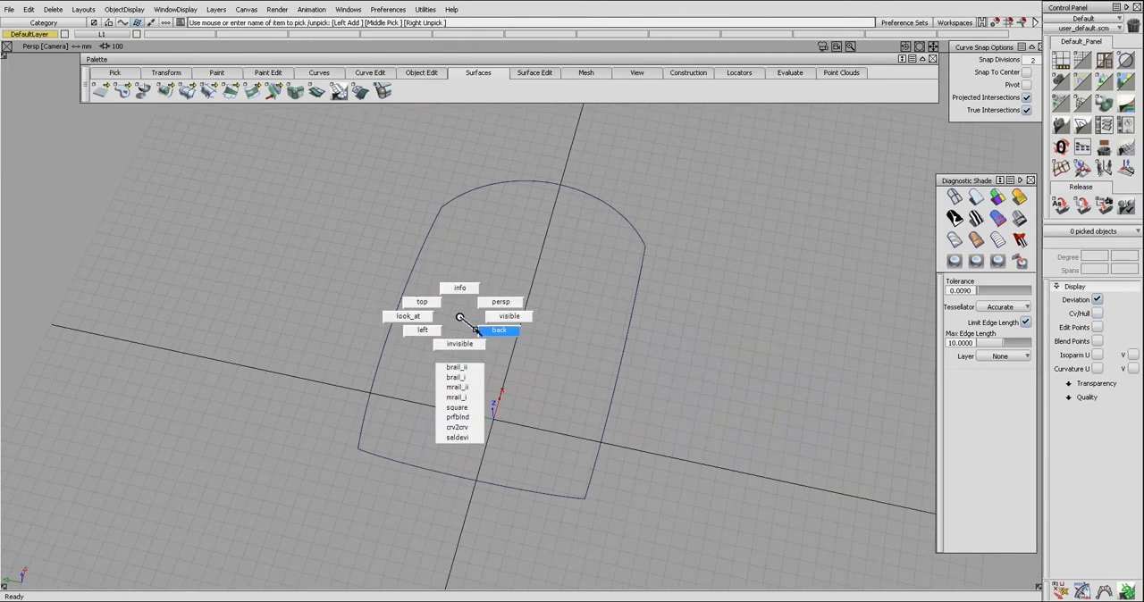
right_click_drag(476, 331, 478, 331, "ctrl+shift")
key("F6")
middle_click_drag(454, 338, 458, 459, "ctrl+shift")
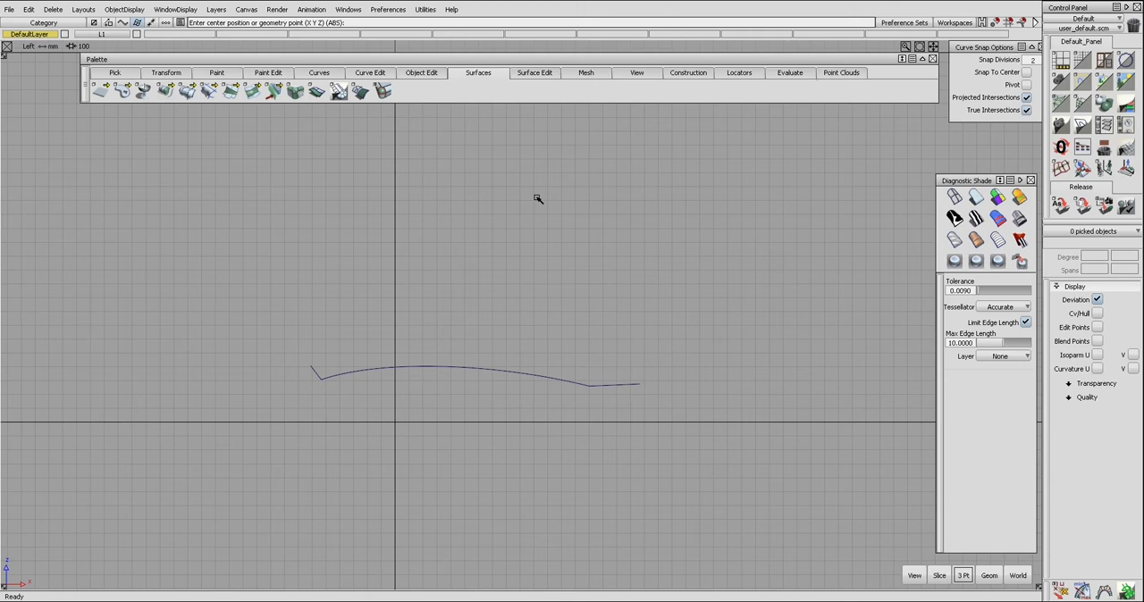
key("Return")
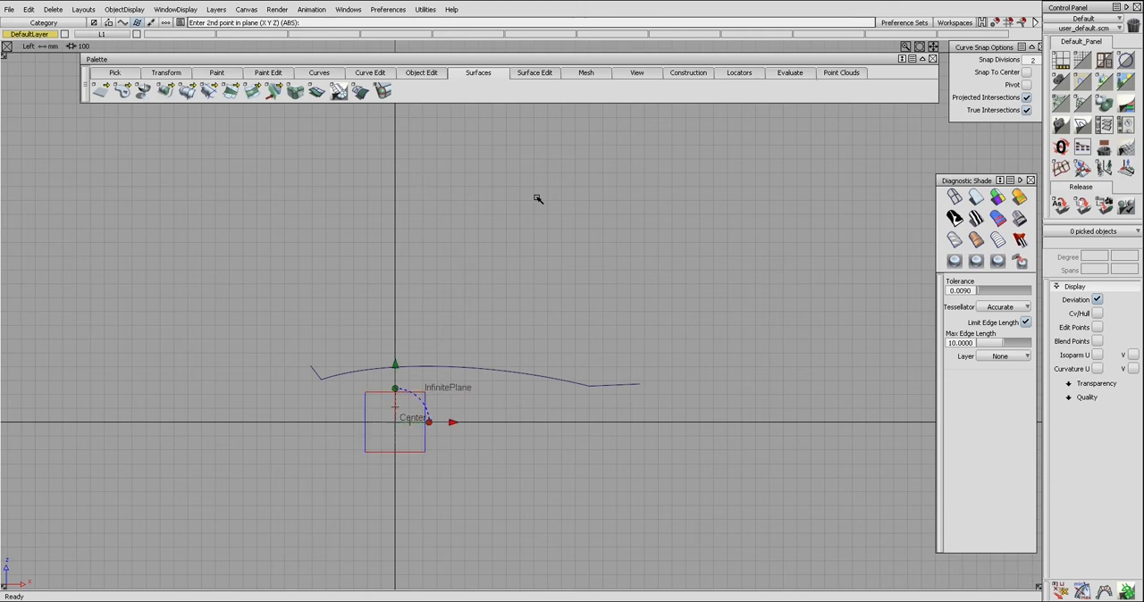
key("F8")
Step: Cut the surface lengthwise along its centre line and trim-convert it to keep only one half
left_click_drag(523, 323, 533, 332, "ctrl+shift")
middle_click_drag(533, 331, 513, 361, "ctrl+shift")
left_click(497, 395)
mouse_move(506, 358)
left_mouse_down("ctrl+shift")
mouse_move(512, 421)
mouse_move(531, 406)
left_mouse_up("ctrl+shift")
left_click(512, 422)
key("Delete")
left_click(538, 316)
key("space")
left_click_drag(544, 334, 545, 310, "ctrl+shift")
left_click_drag(565, 319, 552, 324, "alt+shift")
key("ctrl+z")
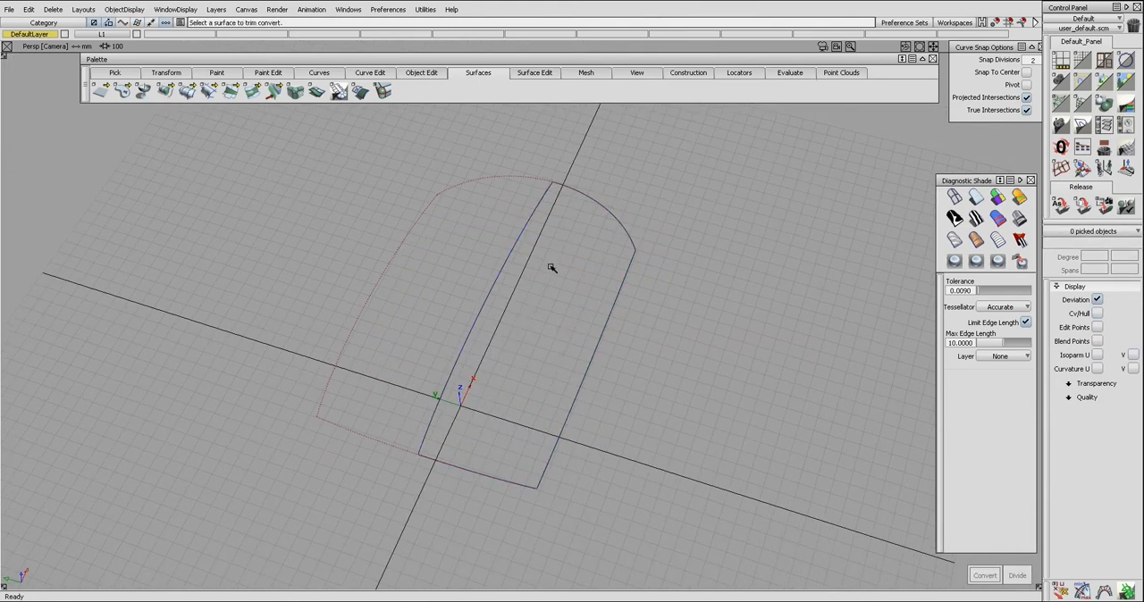
left_click_drag(549, 275, 506, 312, "ctrl+shift")
Step: Extend the half surface outward from its four edges
left_click(474, 275)
left_click(474, 276)
left_click_drag(476, 277, 507, 272, "alt+shift")
left_click(489, 290)
key("ctrl+z")
left_click(479, 279)
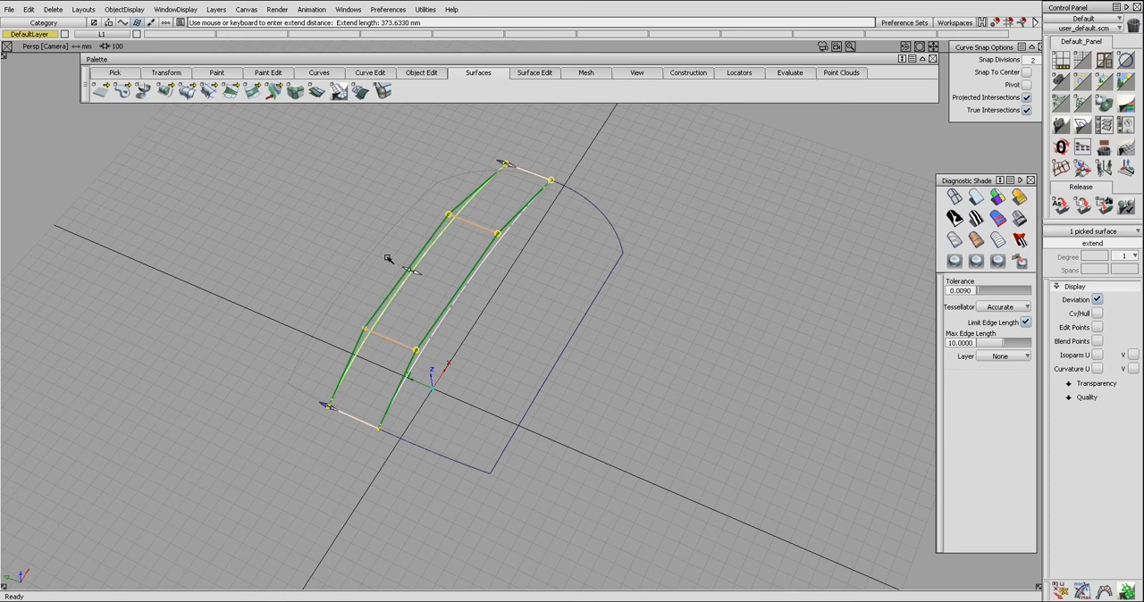
left_click_drag(432, 452, 586, 405)
left_click_drag(618, 242, 688, 322)
left_click(661, 253)
Step: Flatten the middle surface by setting its U and V degrees to 1, and raise both degrees to 5
left_click(611, 248)
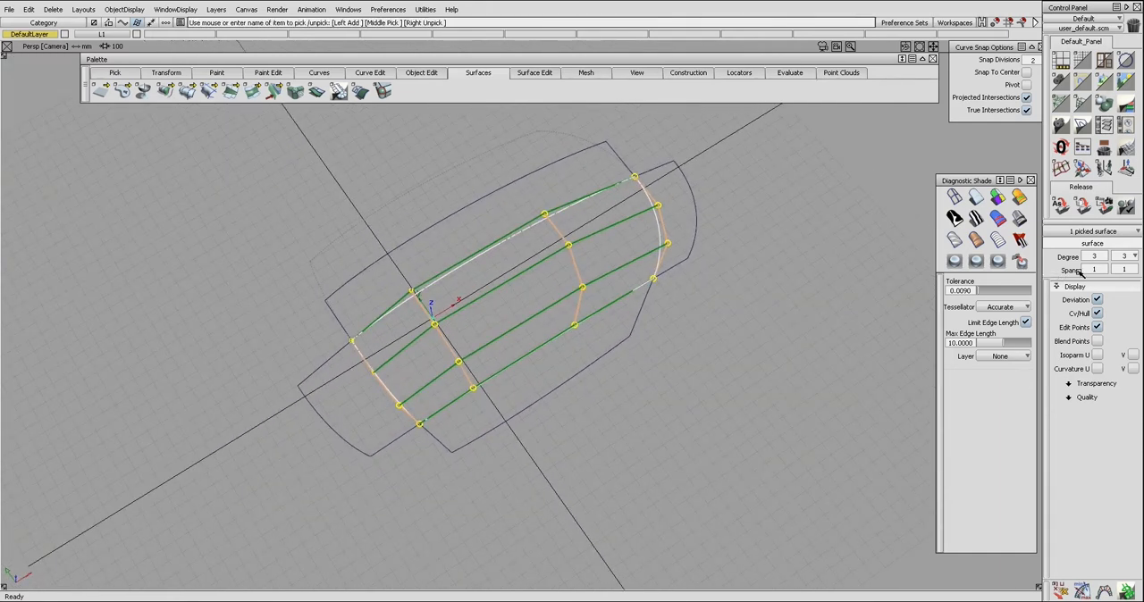
left_click(1106, 256)
left_click(1113, 289)
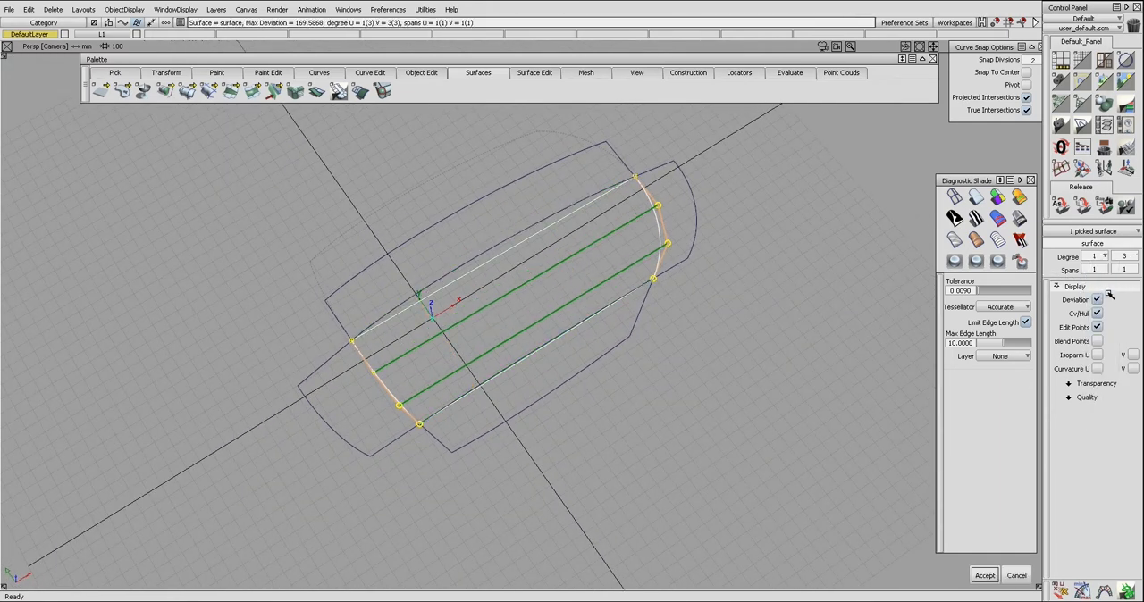
left_click(1132, 258)
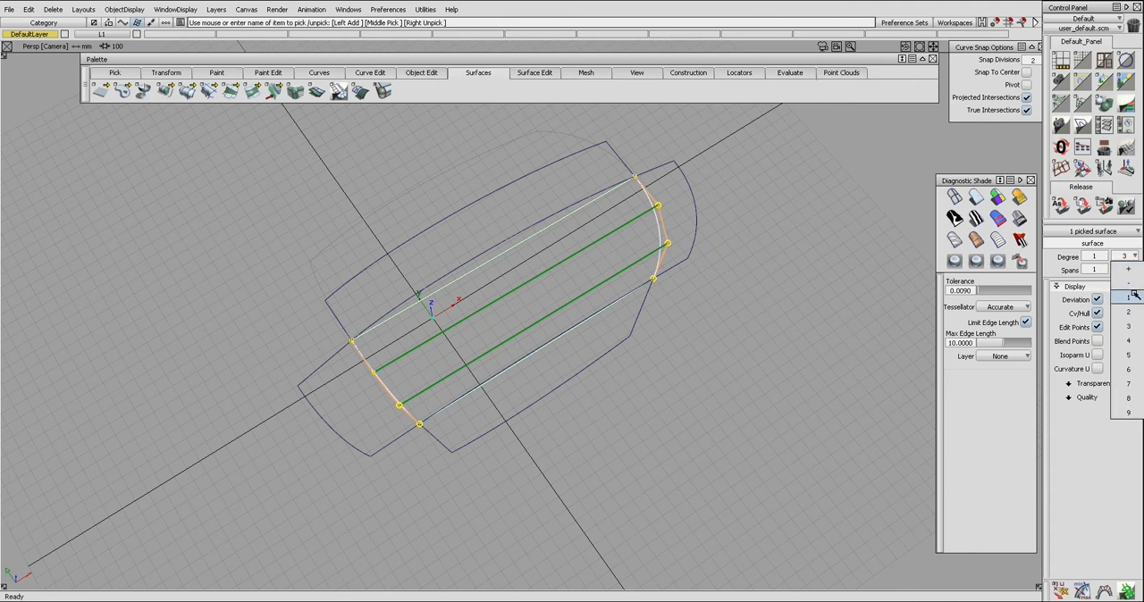
left_click(1127, 268)
left_click(1105, 256)
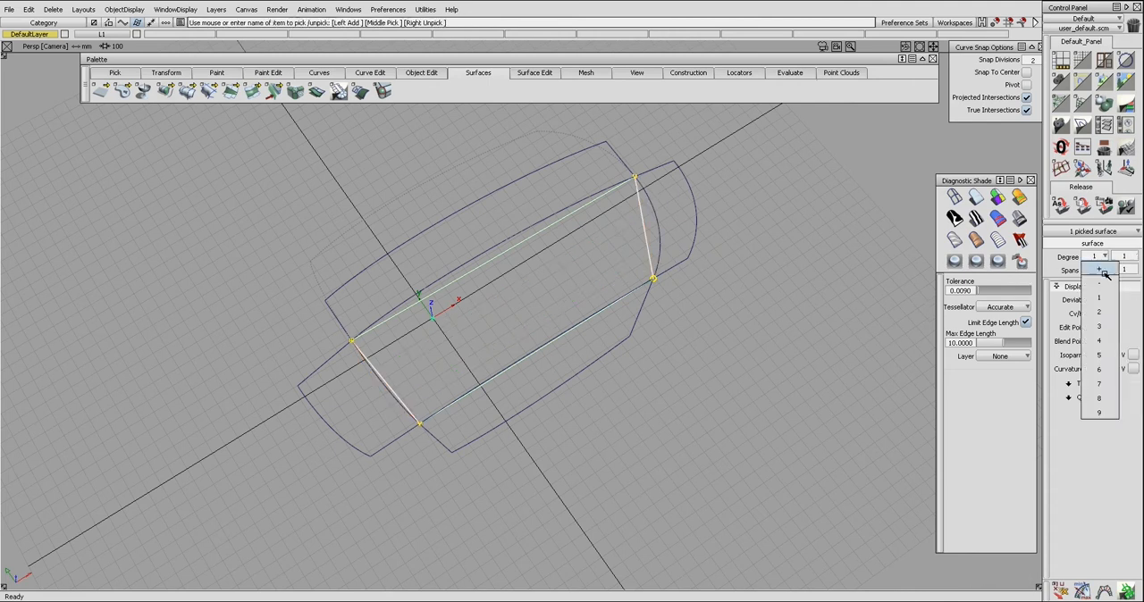
left_click(1106, 357)
left_click(1132, 257)
left_click(1128, 356)
Step: Align the flattened surface's far long edge to the adjoining extension surface with G0 edge alignment
left_click_drag(634, 350, 536, 258, "alt+shift")
key("ctrl+a")
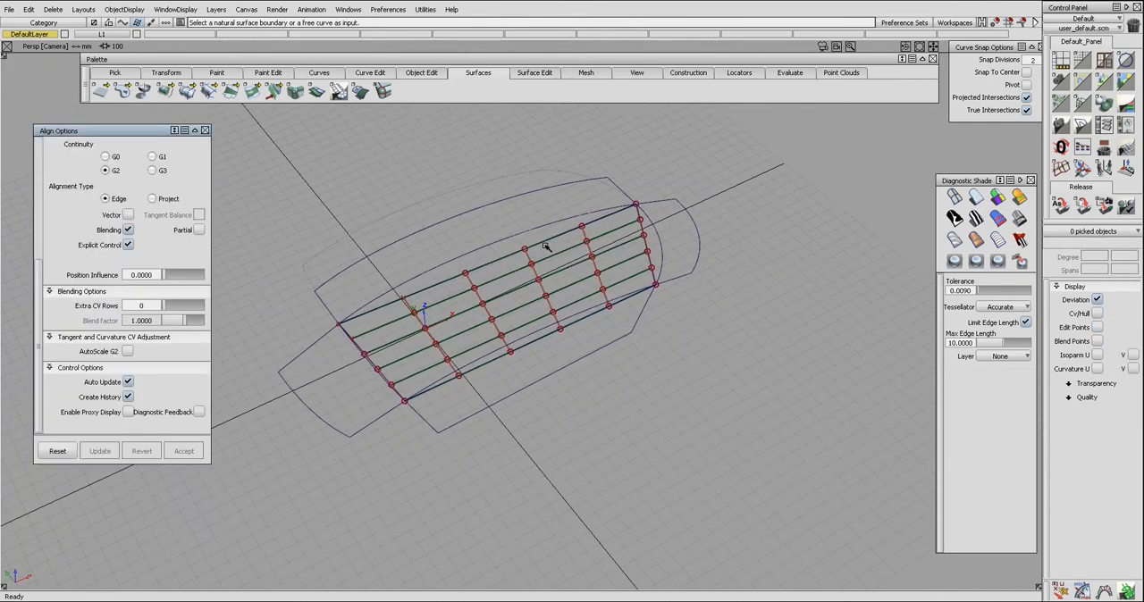
left_click(544, 241)
left_click(540, 226)
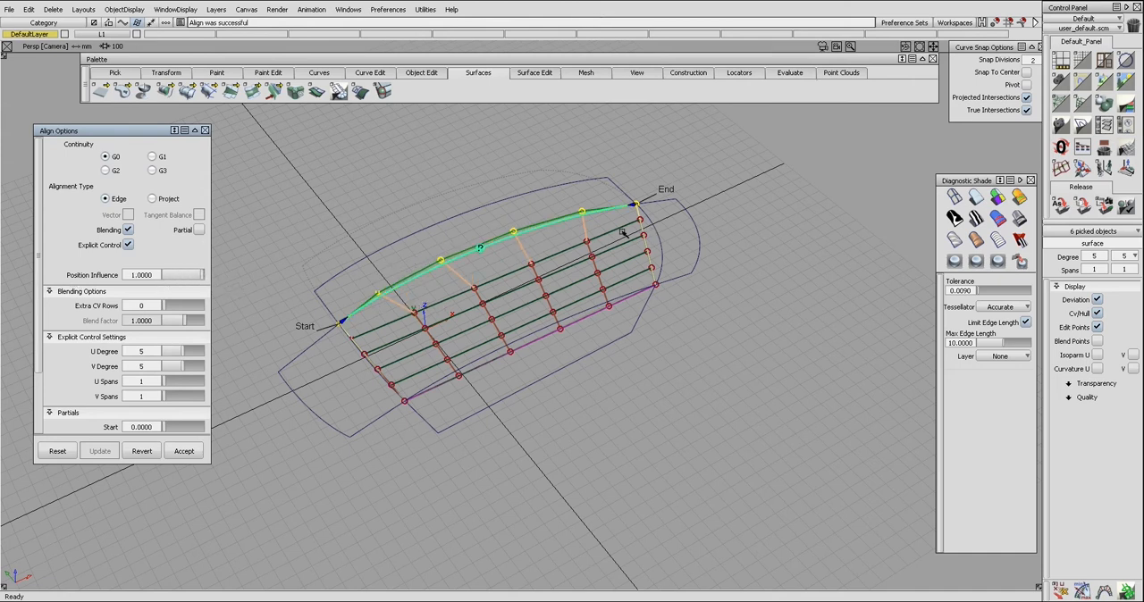
left_click_drag(591, 234, 463, 253, "alt+shift")
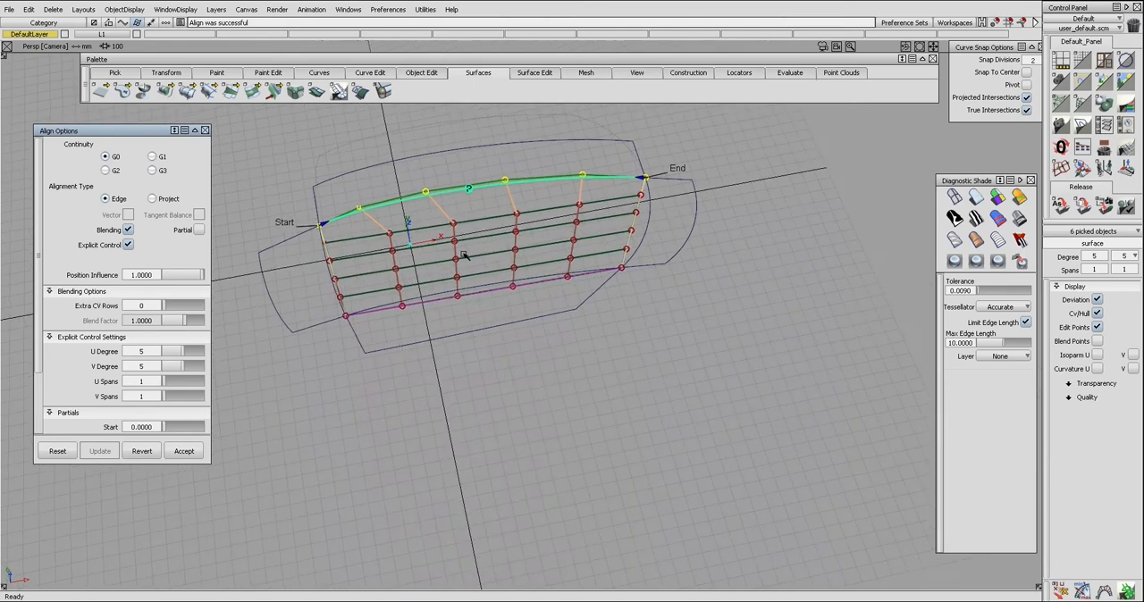
left_click_drag(462, 211, 463, 235, "alt+shift")
key("ctrl+z")
key("ctrl+z")
key("ctrl+z")
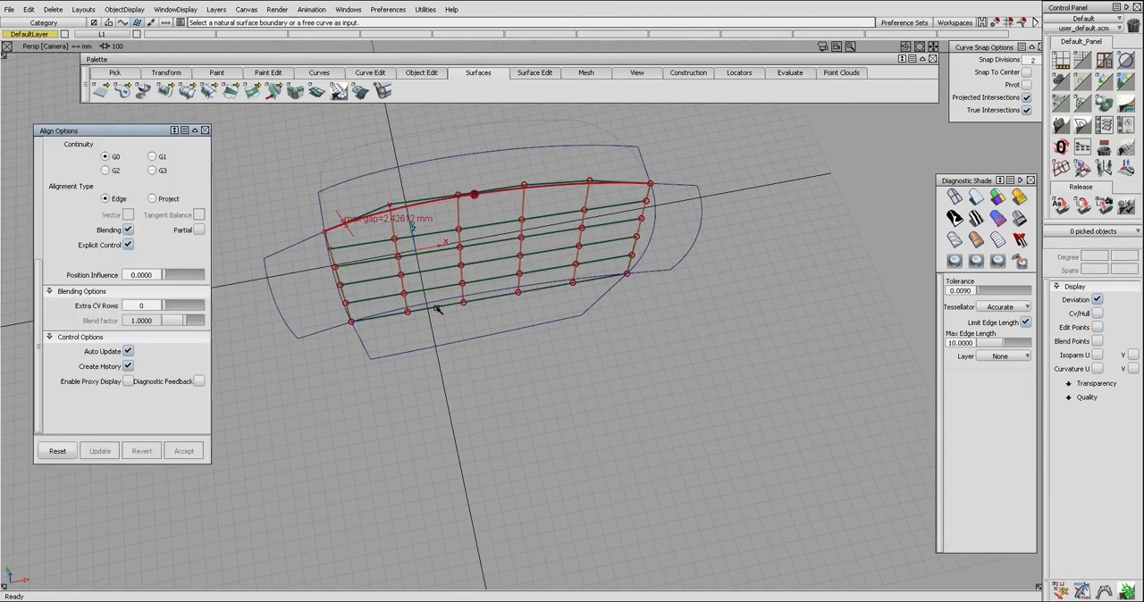
Step: Align the flattened surface's near long edge and both short edges to their extension surfaces
left_click(436, 308)
left_click(438, 301)
key("space")
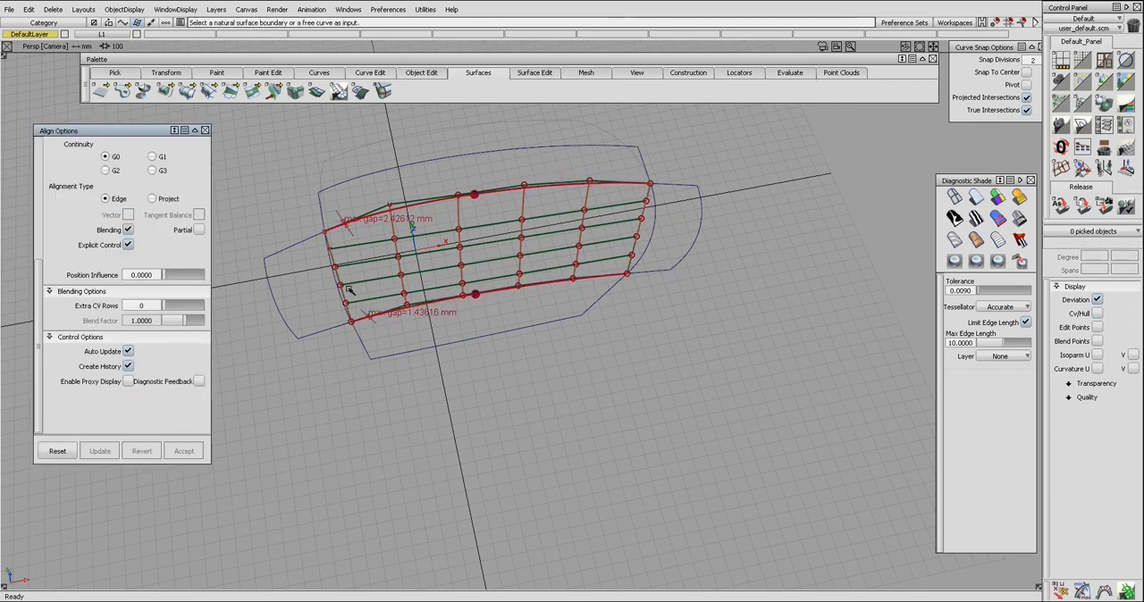
left_click(346, 289)
key("Return")
left_click(337, 294)
left_click(632, 250)
left_click(646, 248)
key("space")
Step: Build a square surface from the four boundary curves of the half surface
left_click_drag(479, 265, 713, 313, "alt+shift")
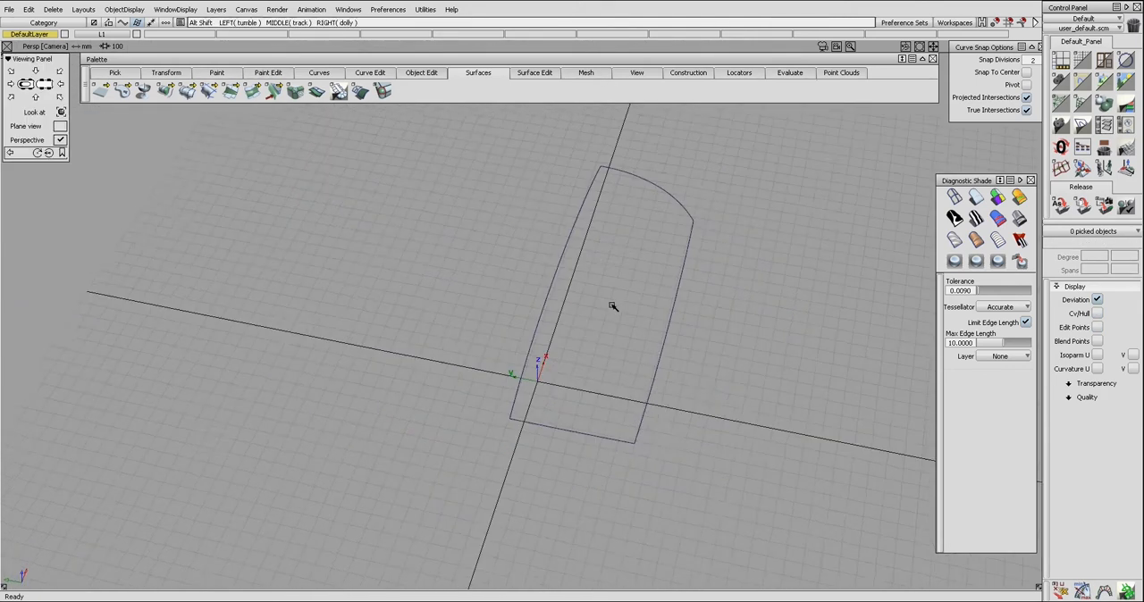
left_click_drag(612, 305, 633, 271, "alt+shift")
right_click_drag(633, 229, 641, 327, "ctrl+shift")
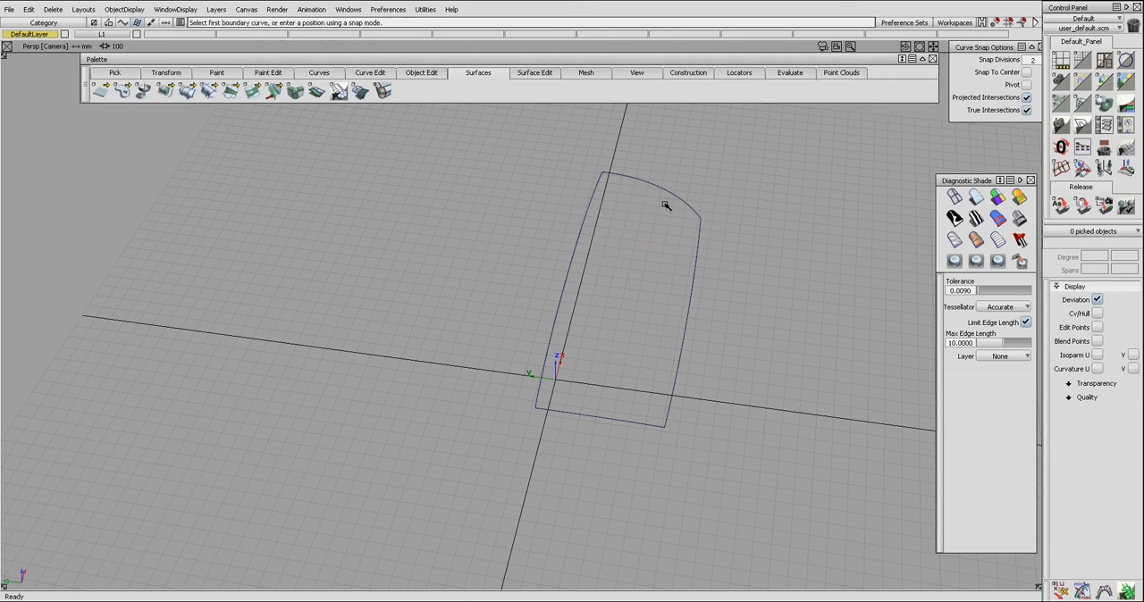
left_click(636, 178)
left_click(569, 270)
left_click(641, 424)
left_click(681, 357)
Step: Extend the square surface outward from its near long edge and align the square to the extension with Align 2008
left_click_drag(704, 374, 626, 211, "alt+shift")
left_click_drag(486, 204, 548, 392, "alt+shift")
key("ctrl+e")
key("ctrl+a")
left_click(529, 324)
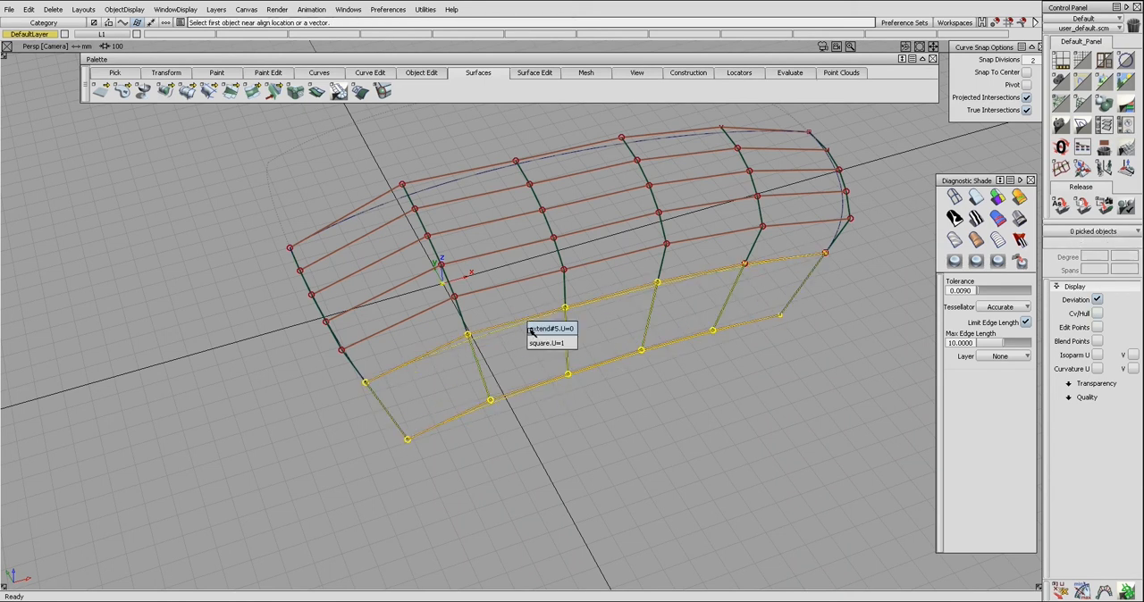
left_click(535, 342)
left_click(533, 325)
Step: Turn off explicit control and partial joins for the near-edge alignment, and set 6 extra CV rows with a decay degree of 1
key("ctrl+q")
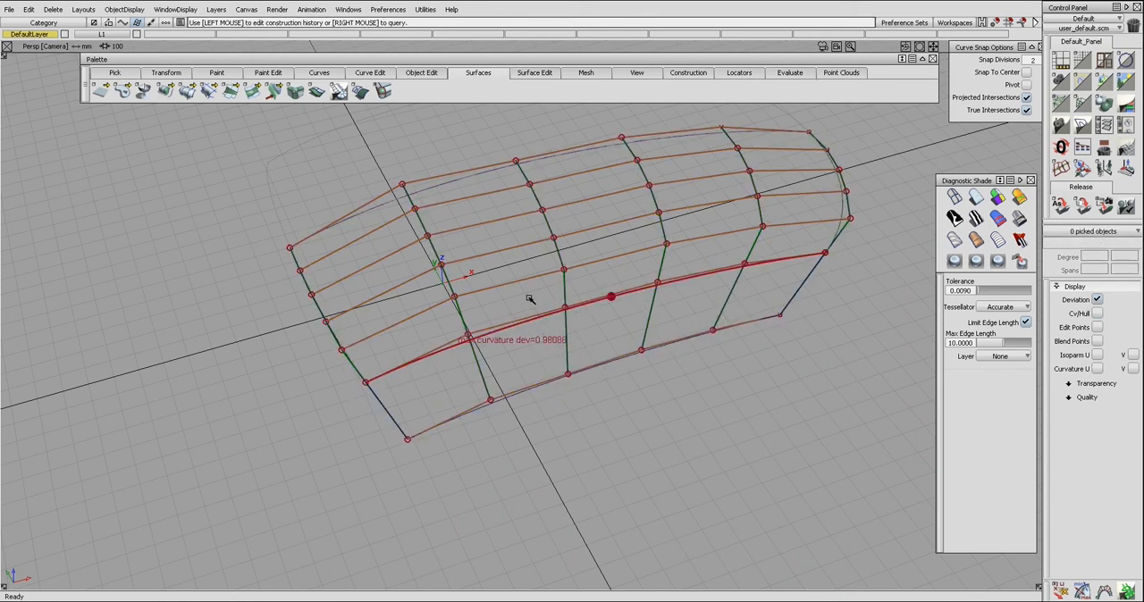
left_click(531, 304)
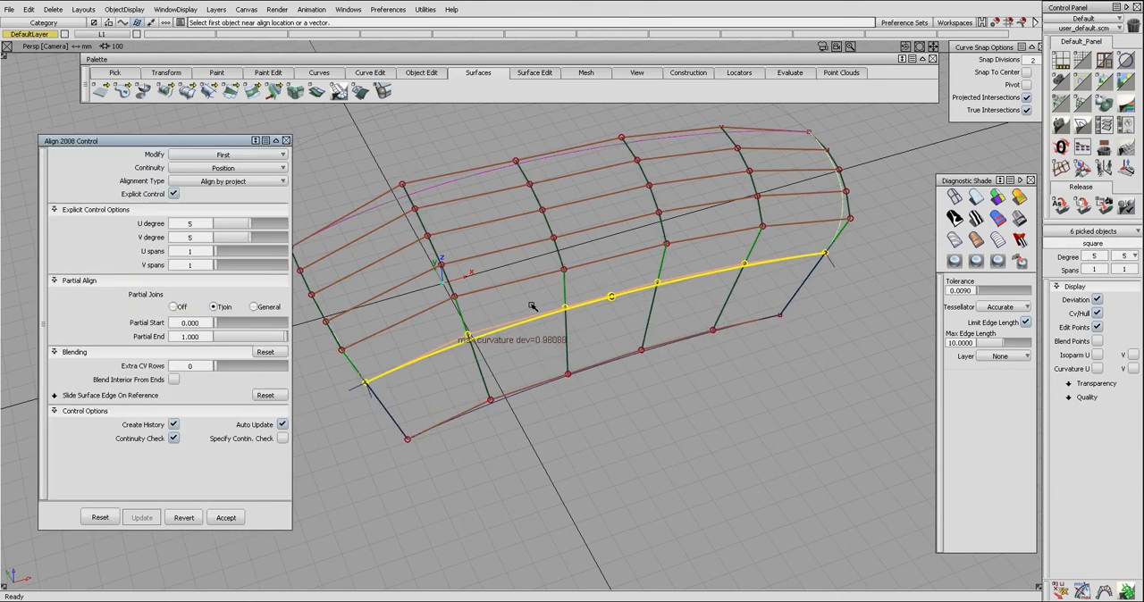
left_click(176, 194)
left_click(174, 236)
left_click_drag(215, 267, 265, 281)
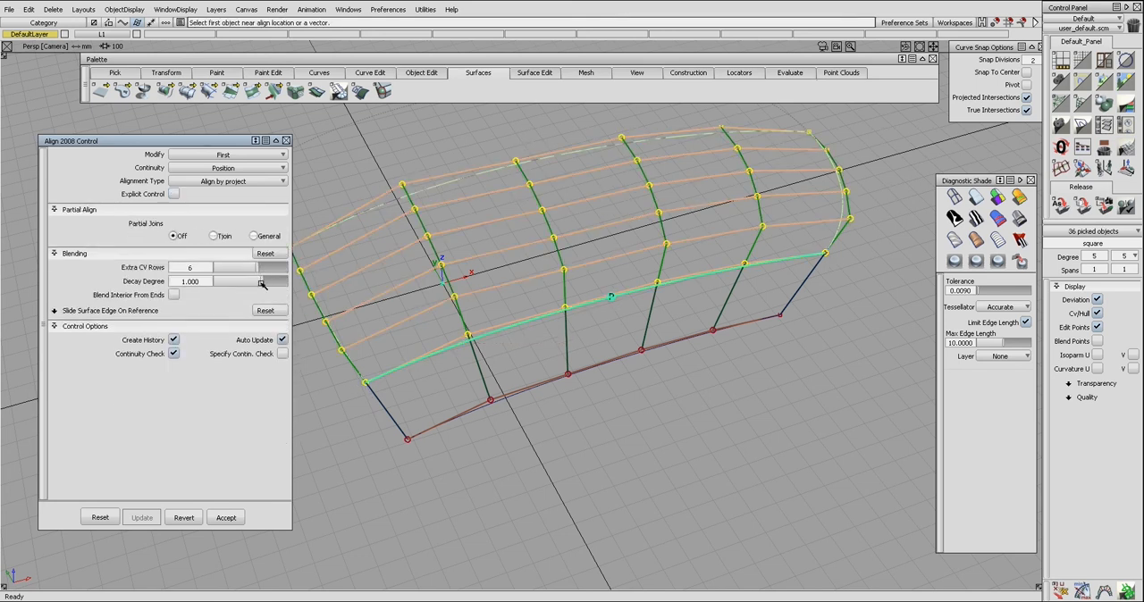
left_click_drag(550, 332, 583, 269, "alt+shift")
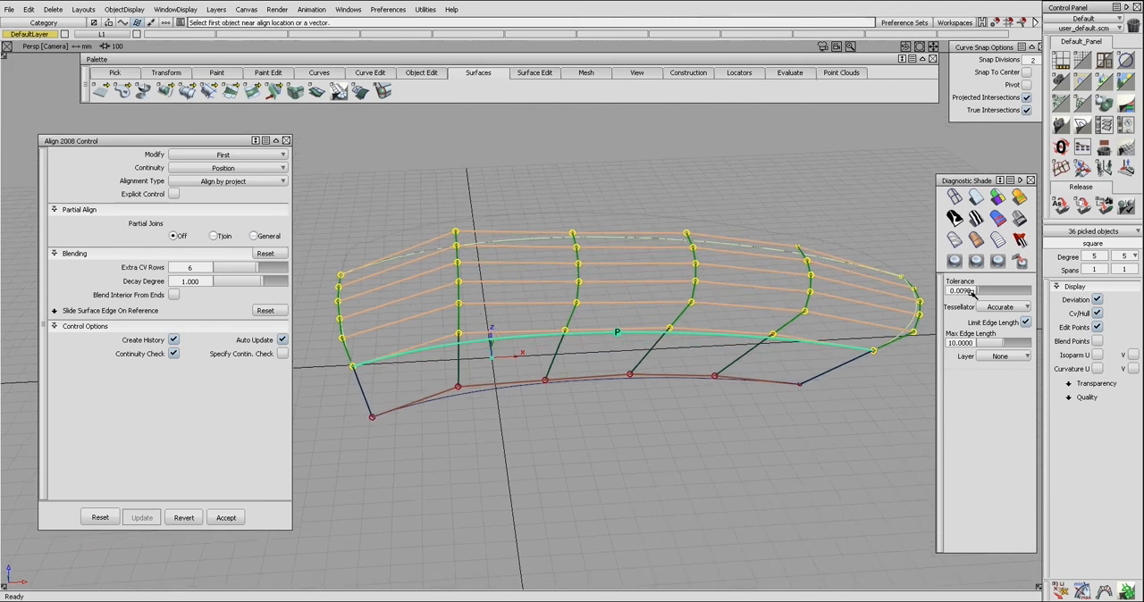
Step: Set the square surface's V degree to 3 and then to 4, and remove the near-edge extension surface
left_click(1136, 256)
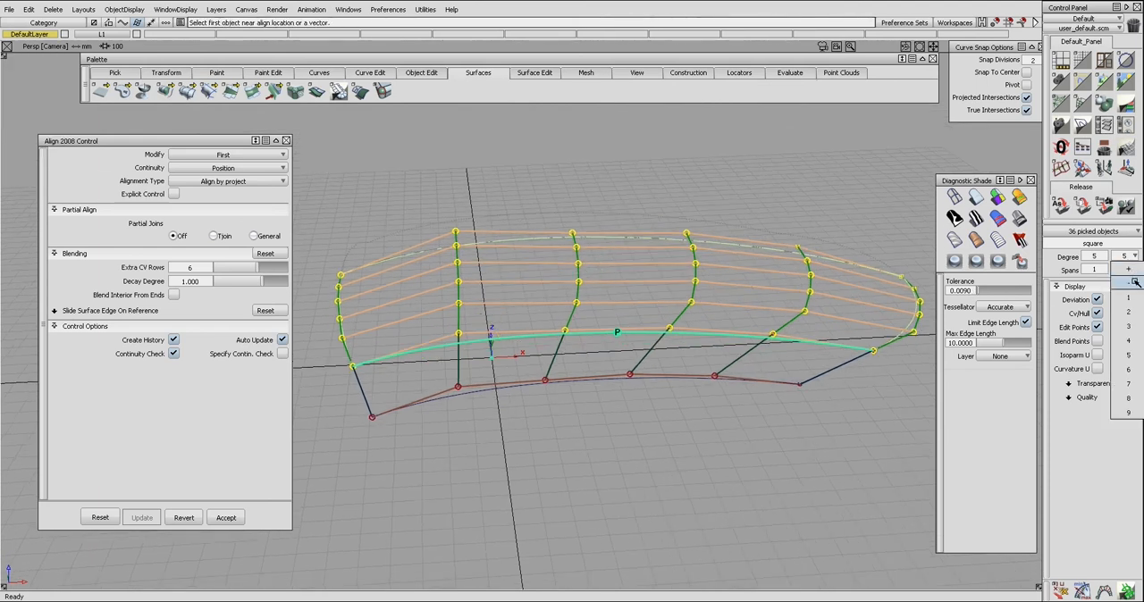
left_click(1135, 281)
left_click_drag(905, 279, 838, 281, "alt+shift")
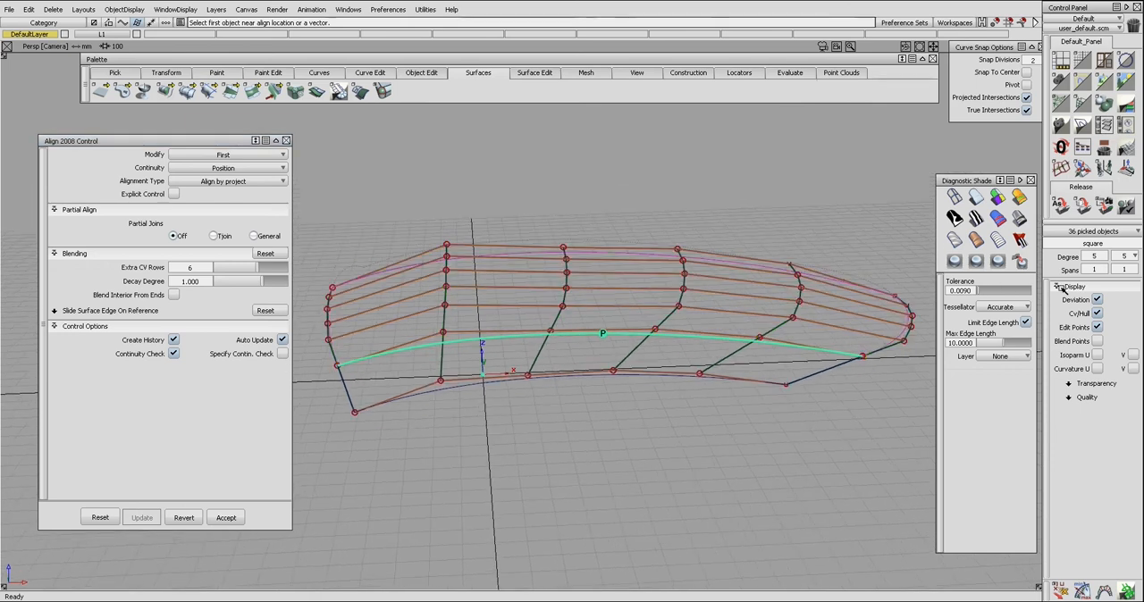
left_click(1135, 257)
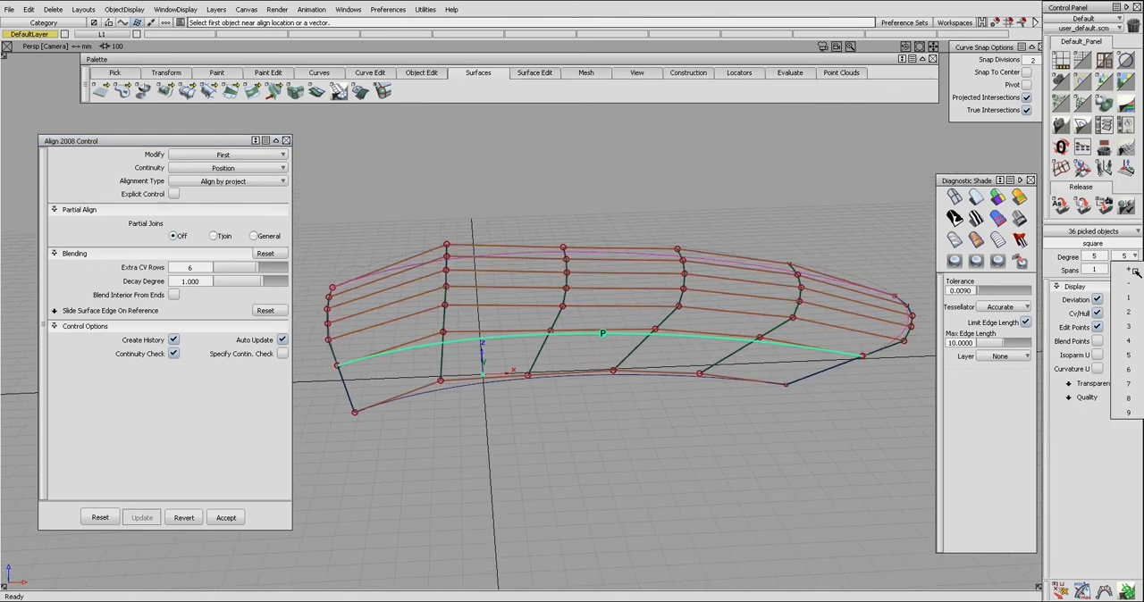
left_click(1120, 328)
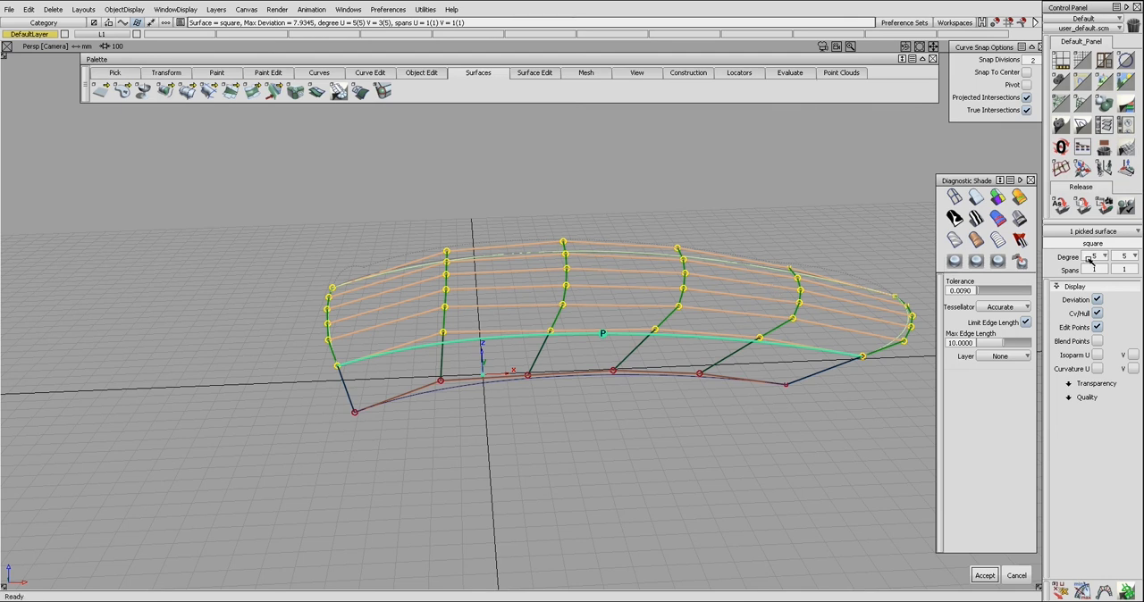
left_click(1136, 257)
left_click(1136, 279)
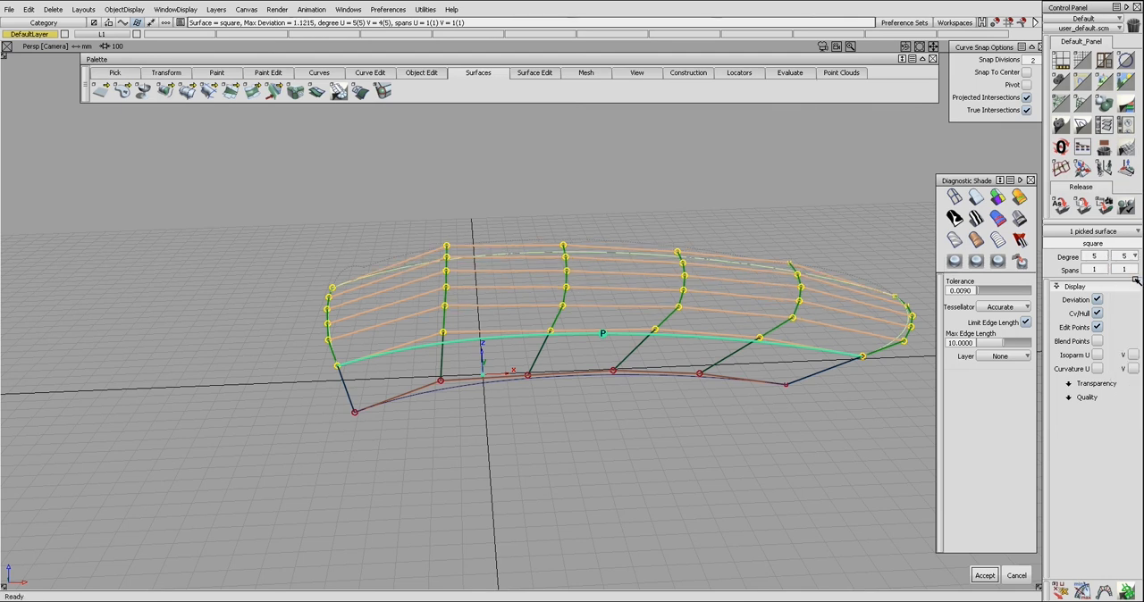
left_click_drag(832, 313, 839, 302, "ctrl+shift")
left_click_drag(706, 318, 675, 366, "ctrl+shift")
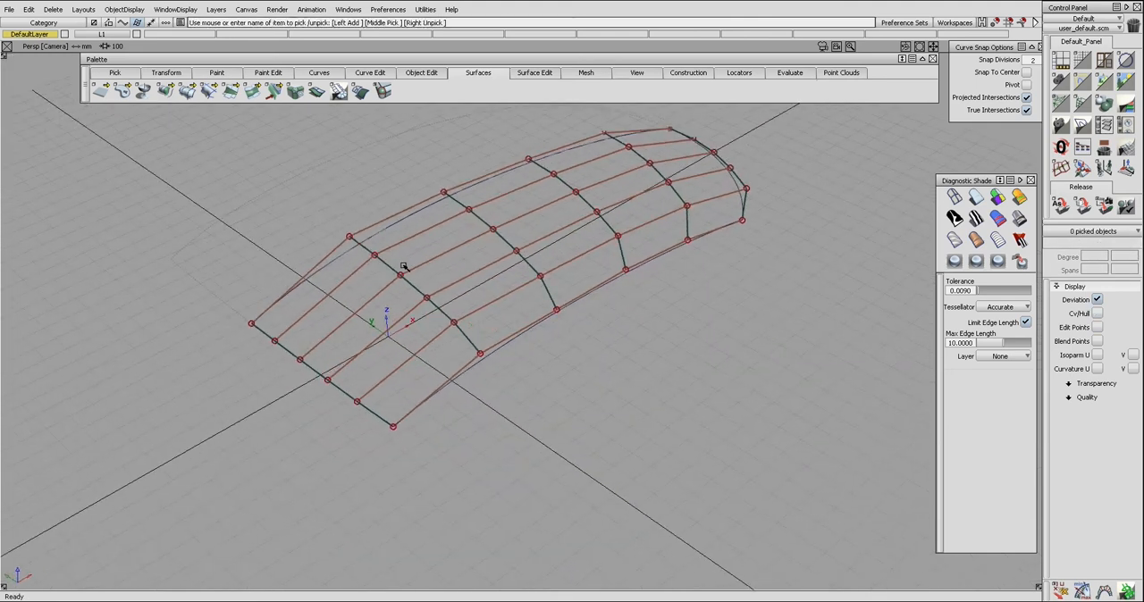
Step: Extend the square surface outward from its far long edge and align the square to that extension with Align 2008
left_click_drag(389, 248, 338, 217, "ctrl+shift")
left_click(385, 235)
left_click(386, 236)
left_click(387, 236)
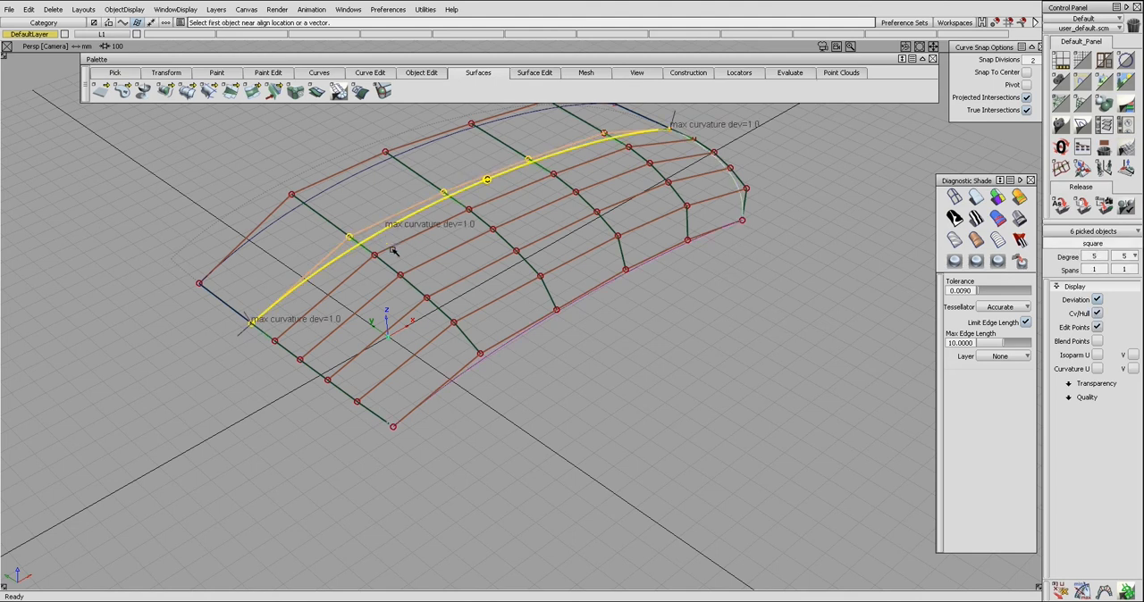
Step: Turn off explicit control and partial joins for the far-edge alignment, and set 9 extra CV rows with a decay degree of 1
left_click(421, 248)
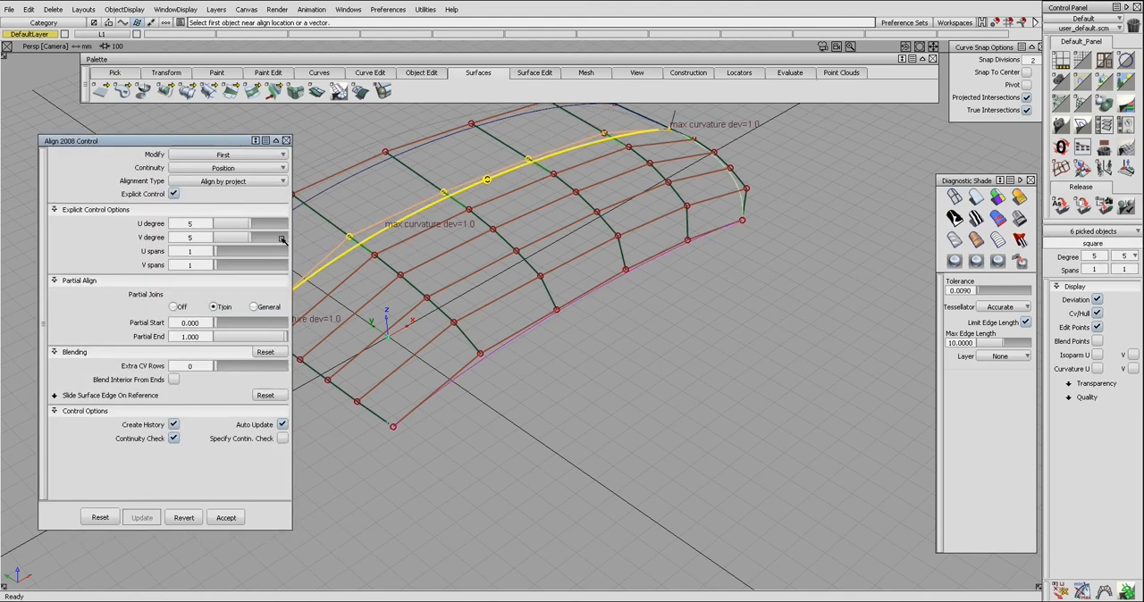
left_click(174, 195)
left_click(174, 235)
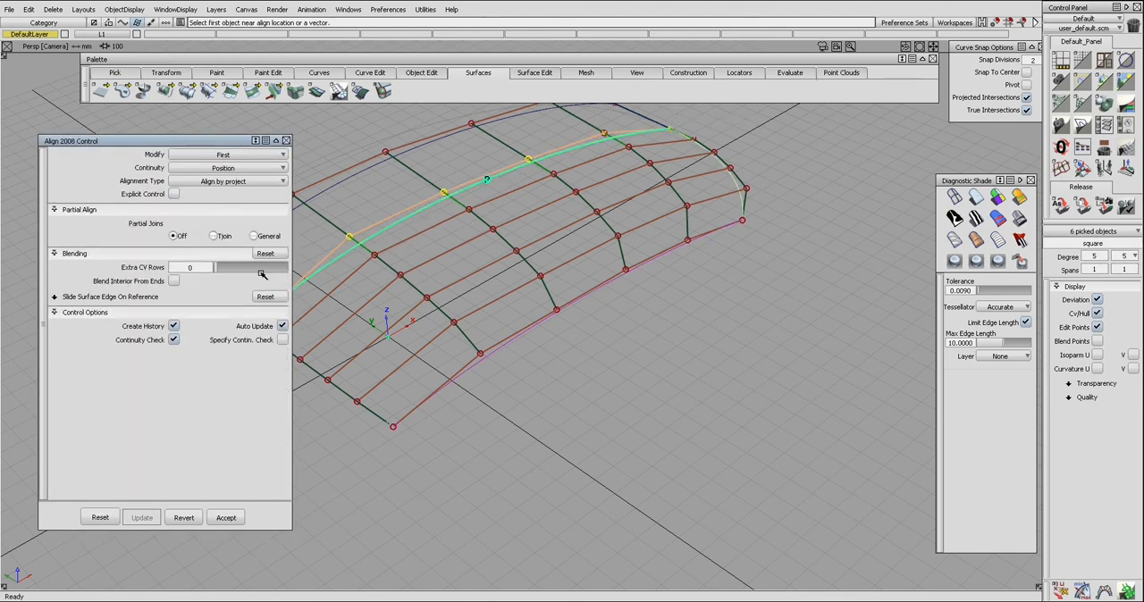
left_click_drag(242, 268, 425, 294)
Step: Lower the square surface's V degree by one and delete the far-edge extension surface
left_click_drag(878, 270, 1012, 278, "alt+shift")
left_click(1136, 255)
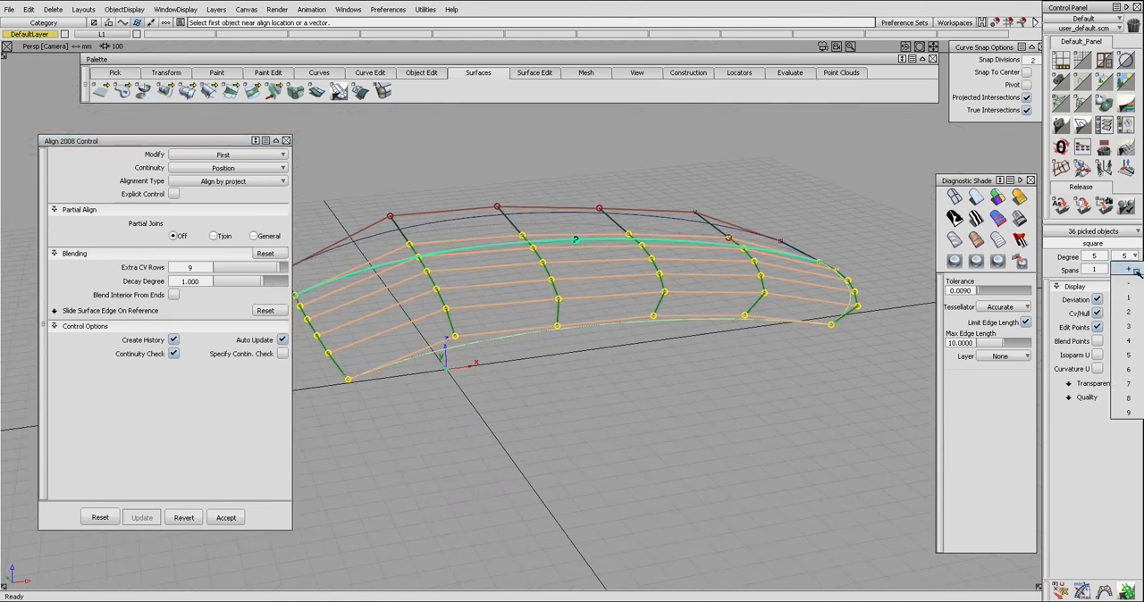
left_click(1134, 280)
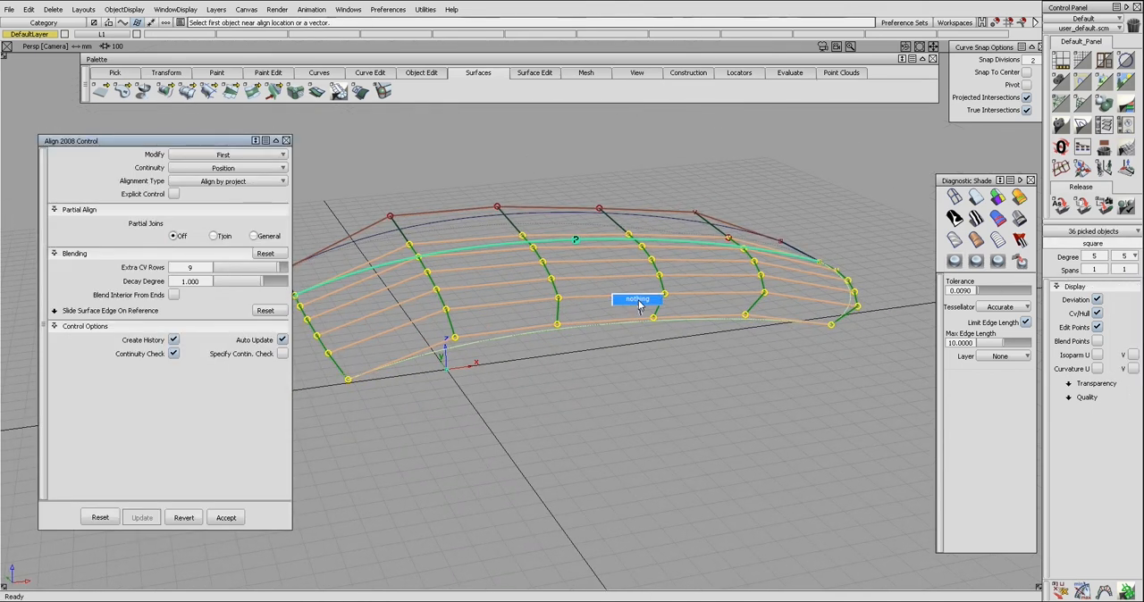
left_click_drag(640, 307, 628, 224, "ctrl+shift")
left_click(623, 220)
key("Delete")
key("Return")
Step: Clear away the half surface and bring back the full original surface in the top view
mouse_move(679, 263)
left_mouse_down("ctrl+shift")
mouse_move(618, 244)
mouse_move(602, 225)
left_mouse_up("ctrl+shift")
left_click(533, 366)
mouse_move(536, 360)
left_mouse_down("ctrl+shift")
mouse_move(560, 423)
mouse_move(564, 381)
mouse_move(552, 373)
left_mouse_up("ctrl+shift")
right_click_drag(563, 354, 574, 336, "ctrl+shift")
left_click_drag(573, 336, 580, 327, "alt+shift")
key("ctrl+shift+c")
left_click(487, 288)
left_click_drag(492, 308, 498, 326, "alt+shift")
key("Delete")
right_click_drag(553, 334, 514, 316, "ctrl+shift")
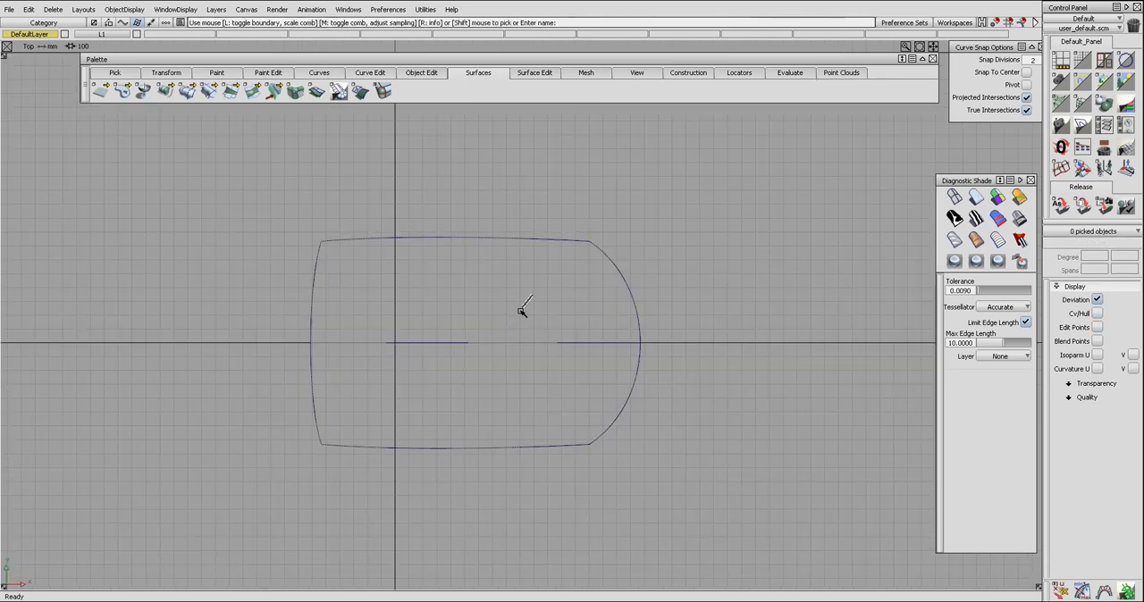
Step: Display isoparametric lines on the full surface and skin a surface between two lengthwise lines on either side of the centre
left_click_drag(527, 302, 532, 336, "ctrl+shift")
left_click(539, 353)
left_click(542, 356)
left_click_drag(698, 316, 711, 383, "ctrl+shift")
key("Return")
left_click(686, 345)
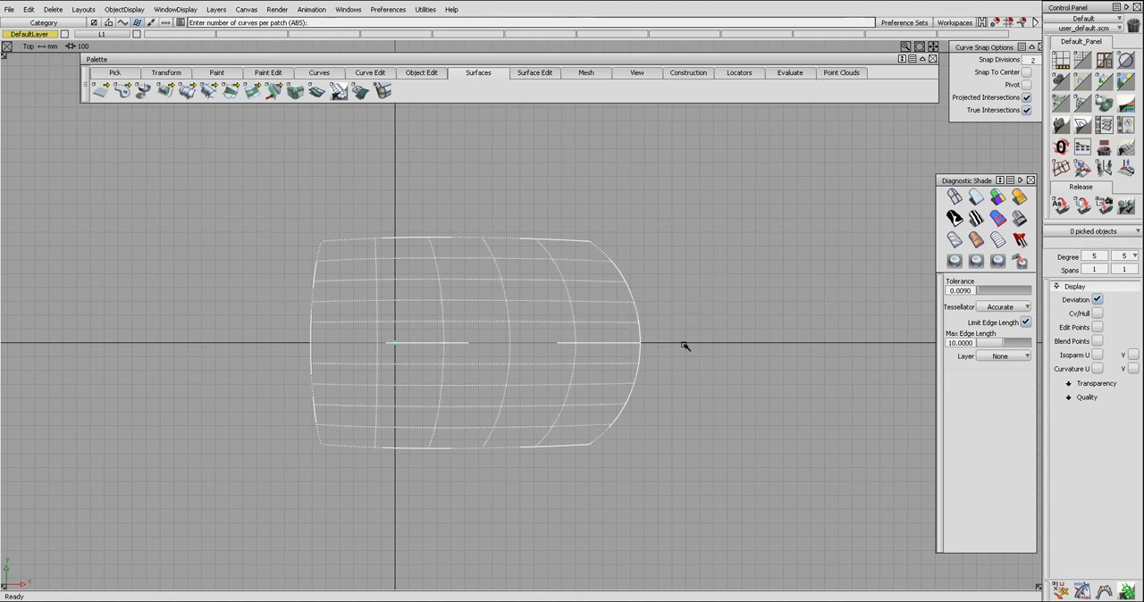
left_click(552, 385)
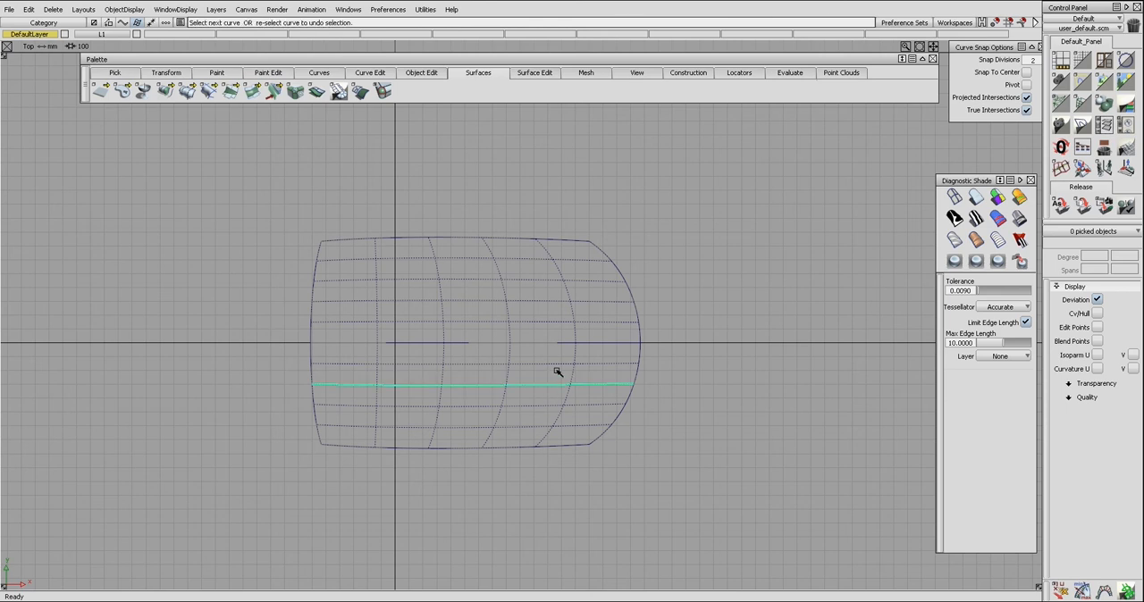
left_click(553, 304)
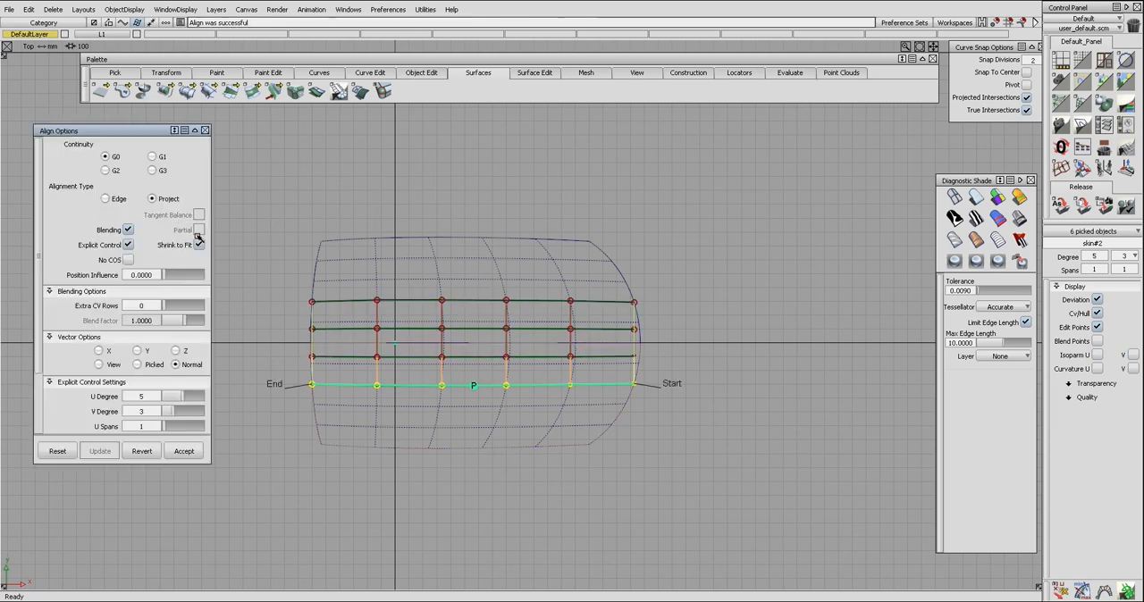
Step: Set the skin edge's alignment to G2 with V degree 5, trying skewed blending at both ends before restoring edge blending
left_click(109, 170)
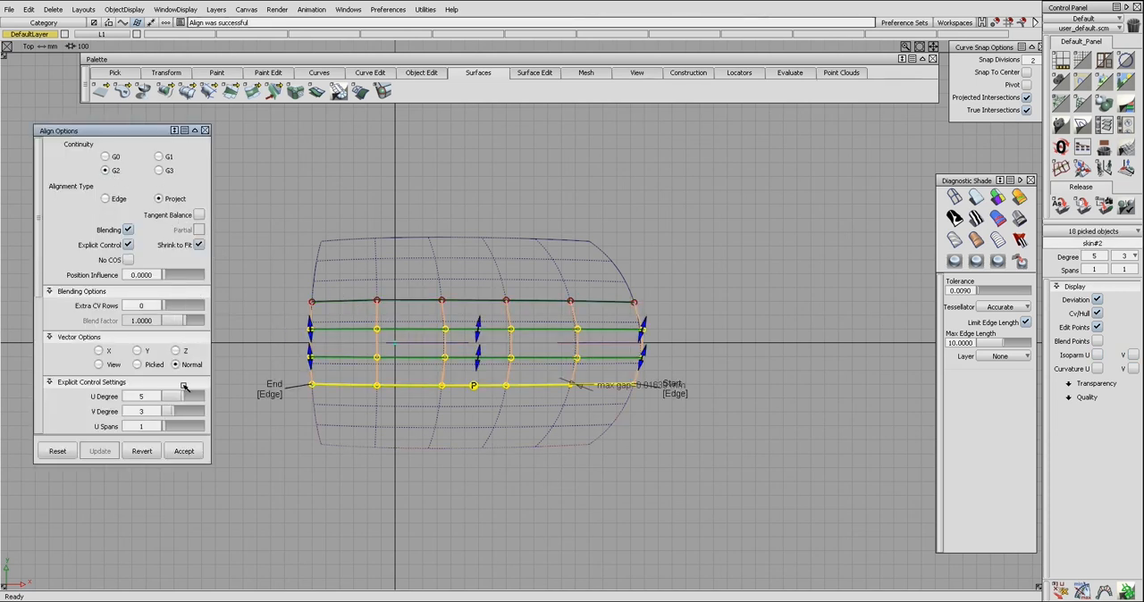
left_click_drag(178, 411, 220, 395)
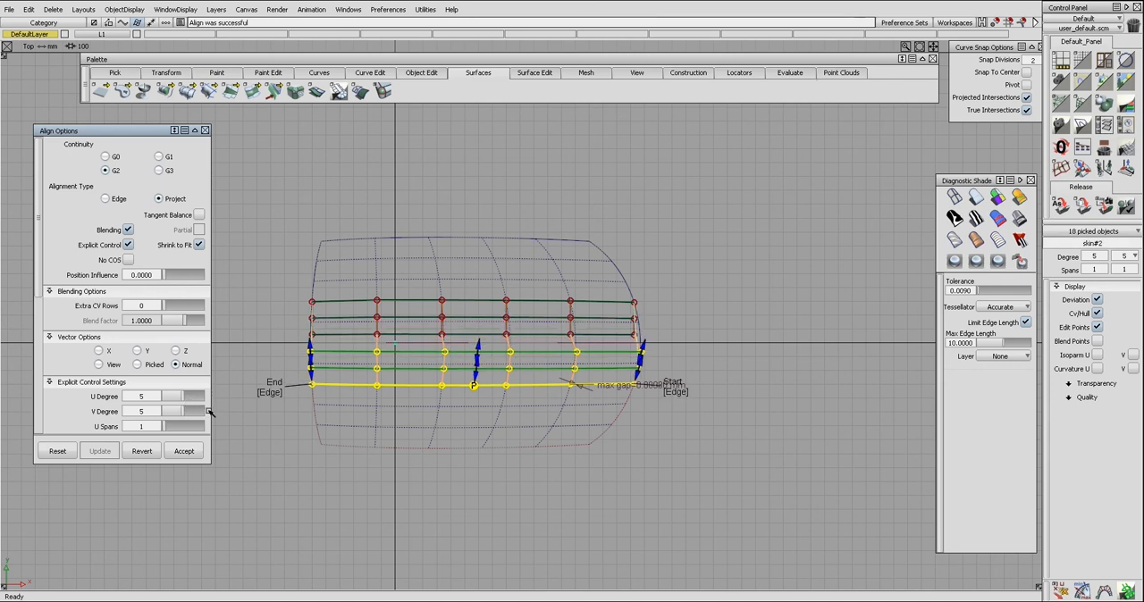
left_click(271, 393)
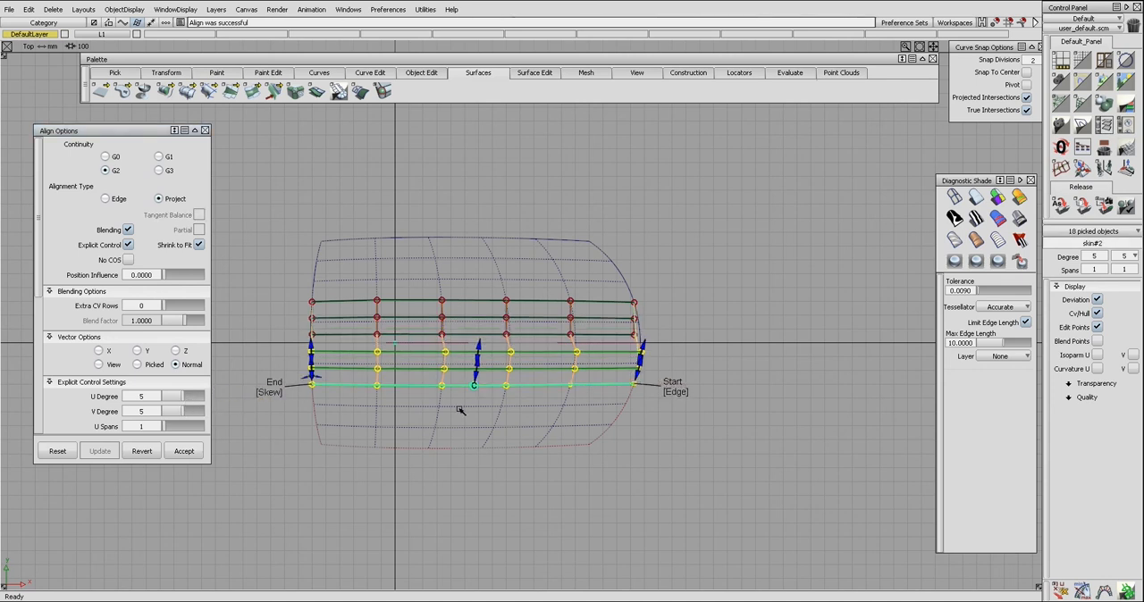
left_click(672, 393)
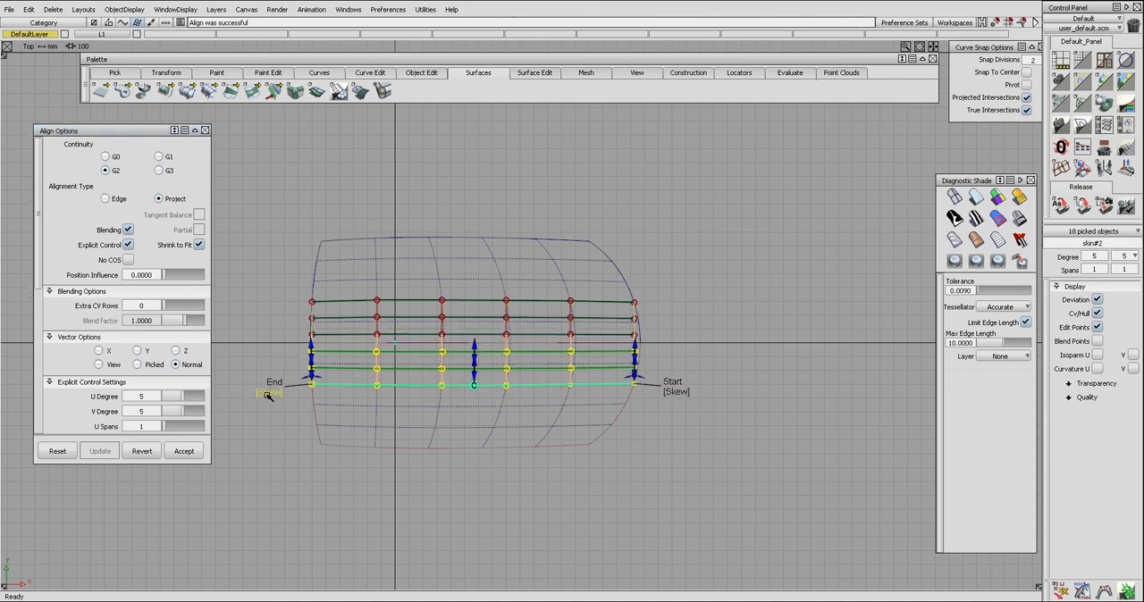
left_click(268, 393)
left_click(676, 393)
Step: Align the skin surface's opposite lengthwise edge to the full surface with G2 continuity, using edge blending at both ends
left_click_drag(600, 423, 542, 331, "ctrl+shift")
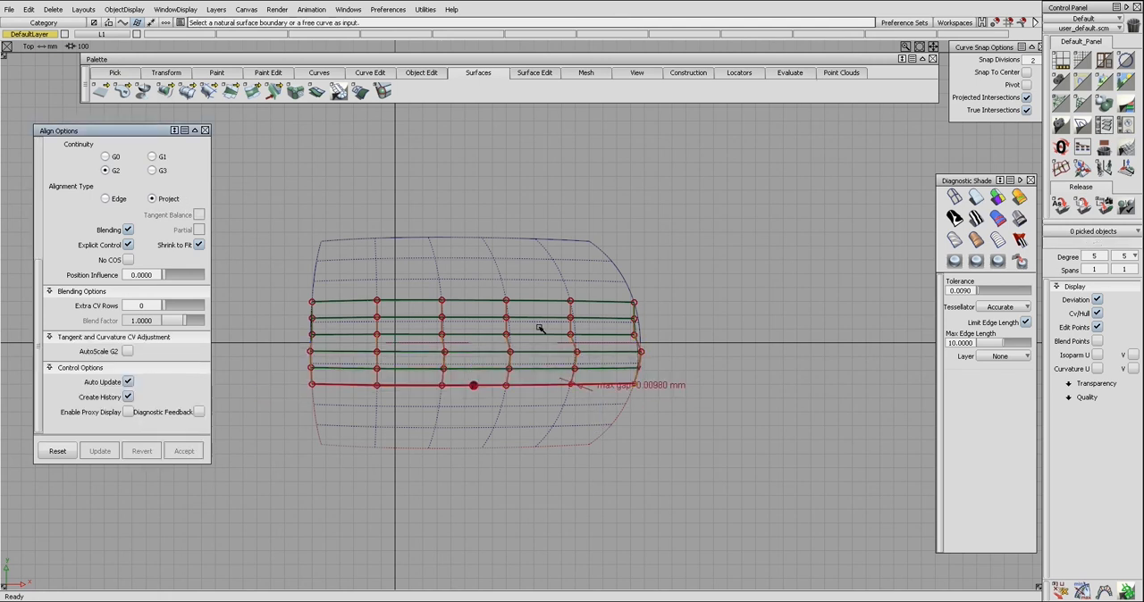
left_click(530, 303)
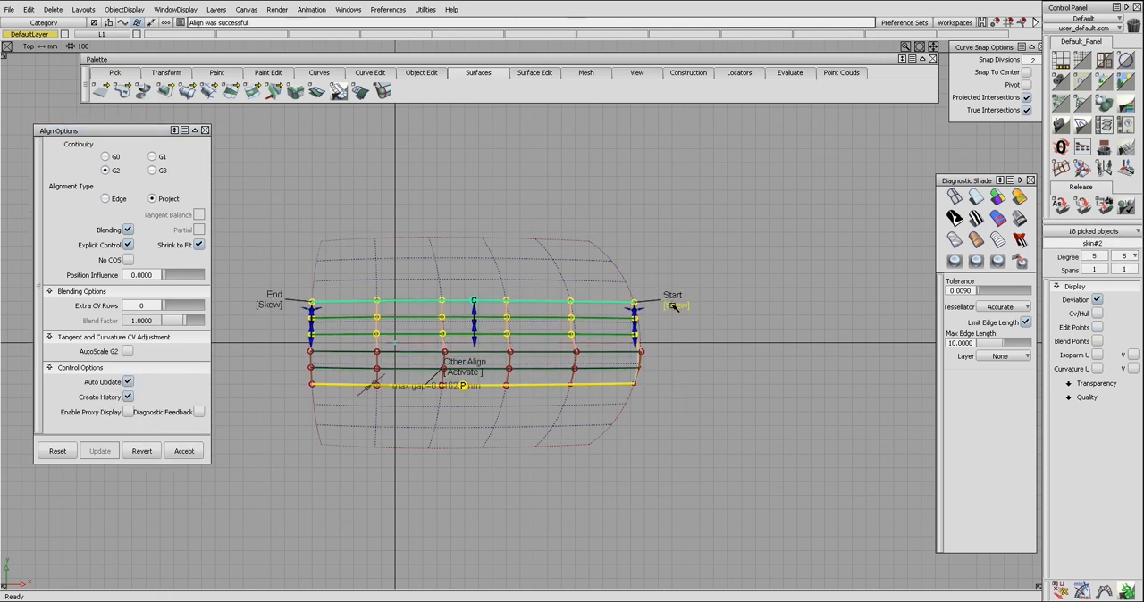
left_click(271, 305)
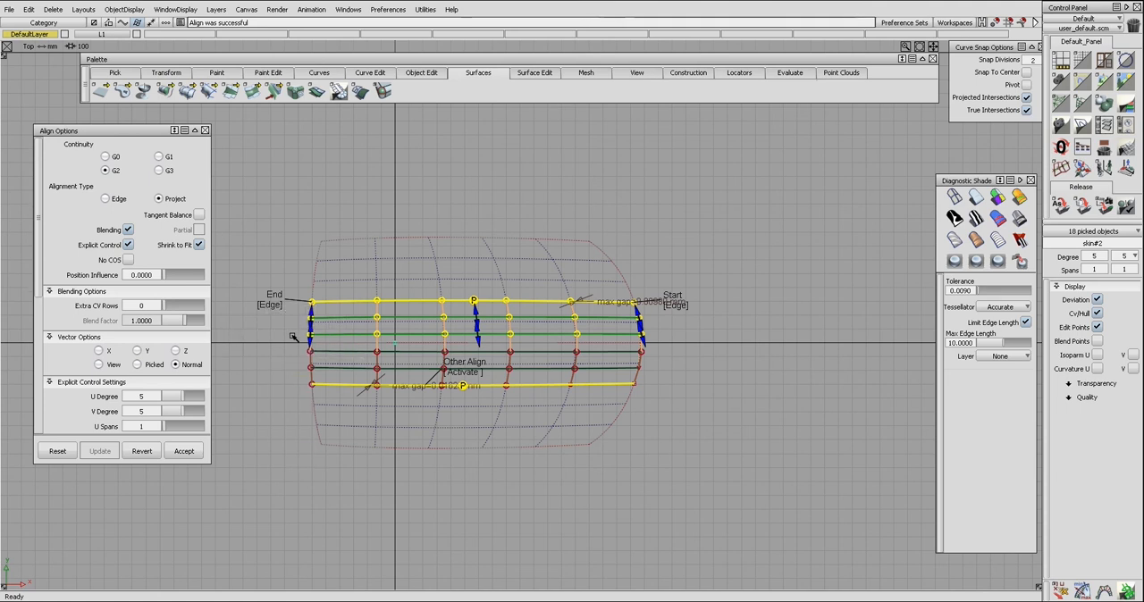
Step: Clear away the full surface and bring back the half surface, keeping the aligned skin surface along the centre
left_click_drag(312, 334, 374, 317, "ctrl+shift")
left_click(386, 287)
key("Delete")
key("Return")
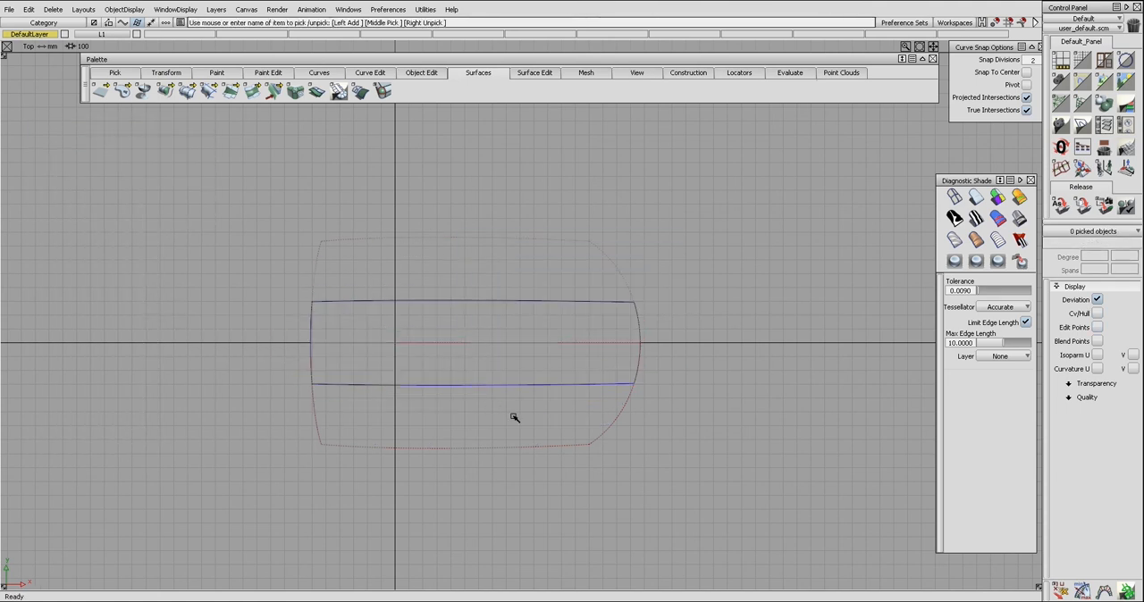
Step: Align the half surface's centre edge to the skin surface with G3 continuity and 1 extra CV row, and toggle its End blending
left_click(482, 398)
left_click_drag(483, 387, 480, 364, "ctrl+shift")
left_click(461, 343)
left_click(462, 331)
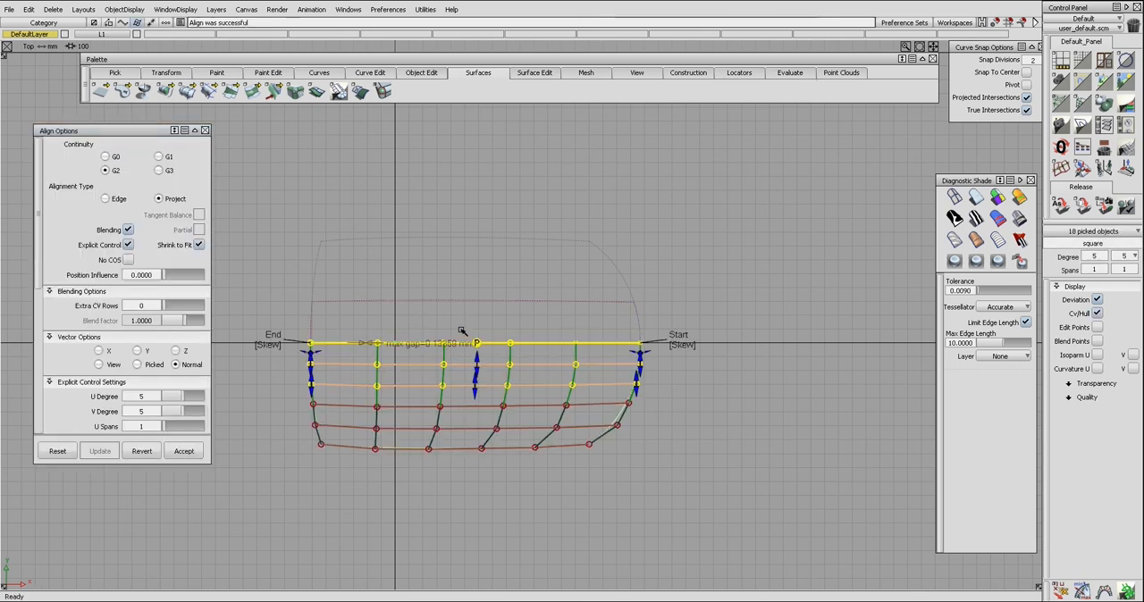
left_click(160, 169)
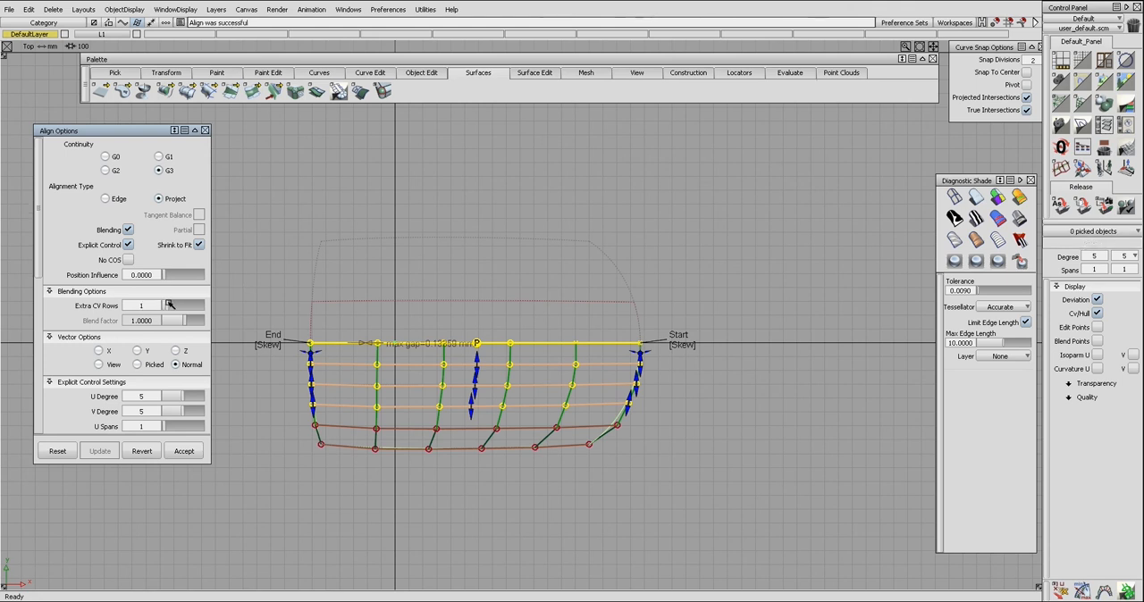
left_click(264, 350)
Step: Delete the skin surface that spans the centre line
left_click_drag(389, 291, 463, 366, "ctrl+shift")
left_click(388, 319)
key("Return")
Step: Check the surface continuity across the centre seam between the two halves in the perspective and top views
left_click(416, 360)
left_click(438, 344)
key("F8")
right_click_drag(474, 376, 418, 348, "ctrl+shift")
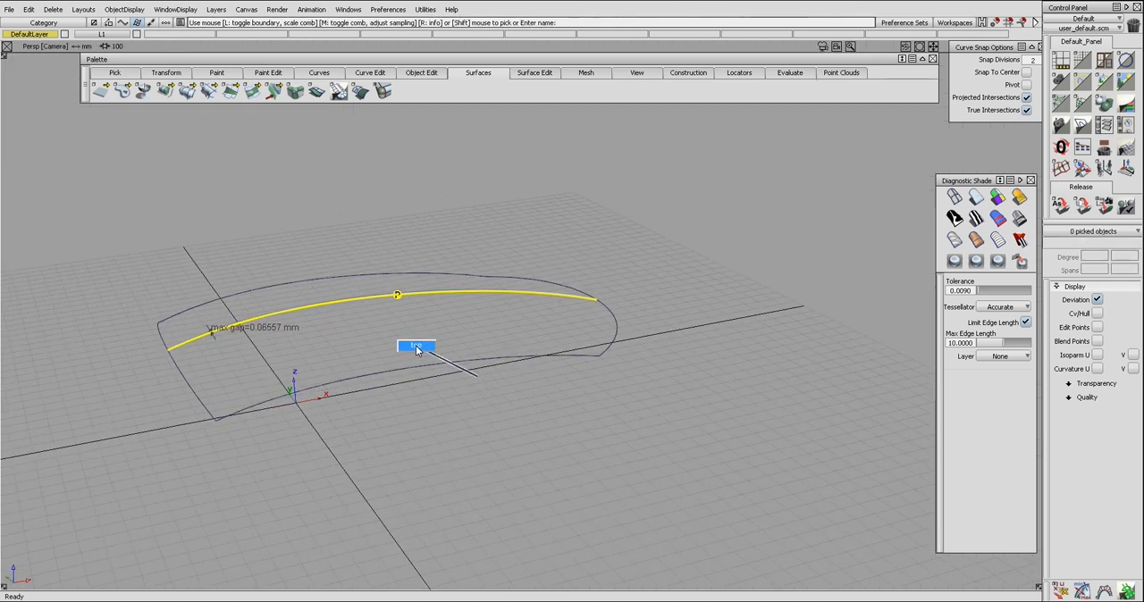
left_click_drag(423, 340, 423, 354, "ctrl+shift")
left_click(436, 350)
left_click(279, 351)
left_click_drag(279, 351, 649, 350, "ctrl+shift")
right_click_drag(611, 364, 610, 347, "ctrl+shift")
left_click_drag(563, 363, 524, 352, "ctrl+shift")
Step: Pick both half surfaces and examine their CVs, hulls and edit points in perspective, then hide them and clear the selection
left_click(515, 355)
left_click(491, 288)
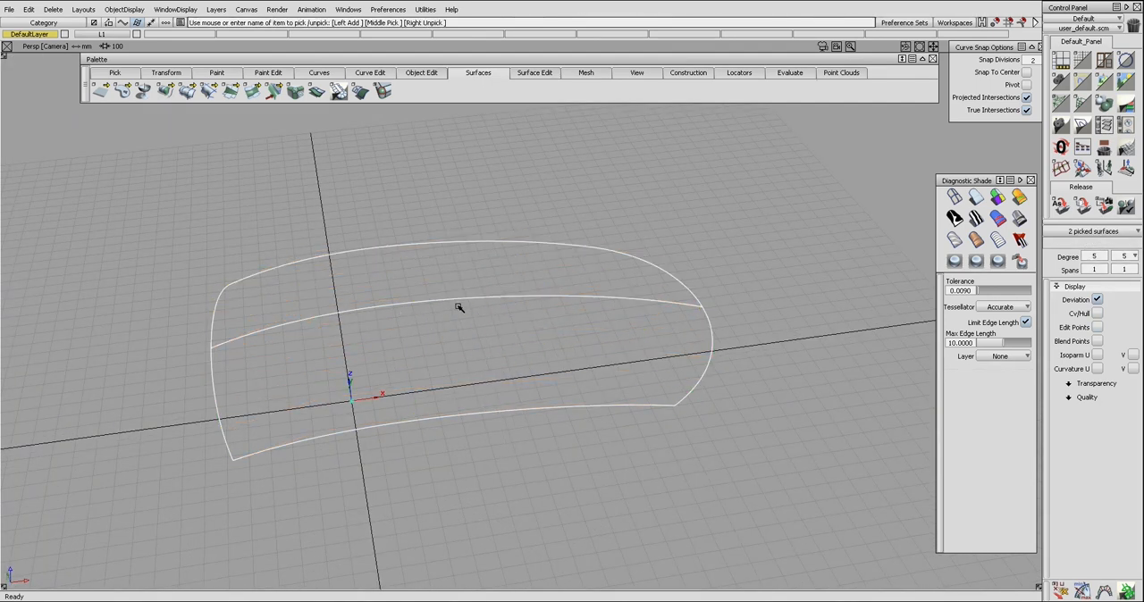
right_click_drag(470, 299, 452, 325, "ctrl+shift")
left_click_drag(453, 325, 456, 335, "alt+shift")
right_click_drag(497, 322, 497, 286, "ctrl+shift")
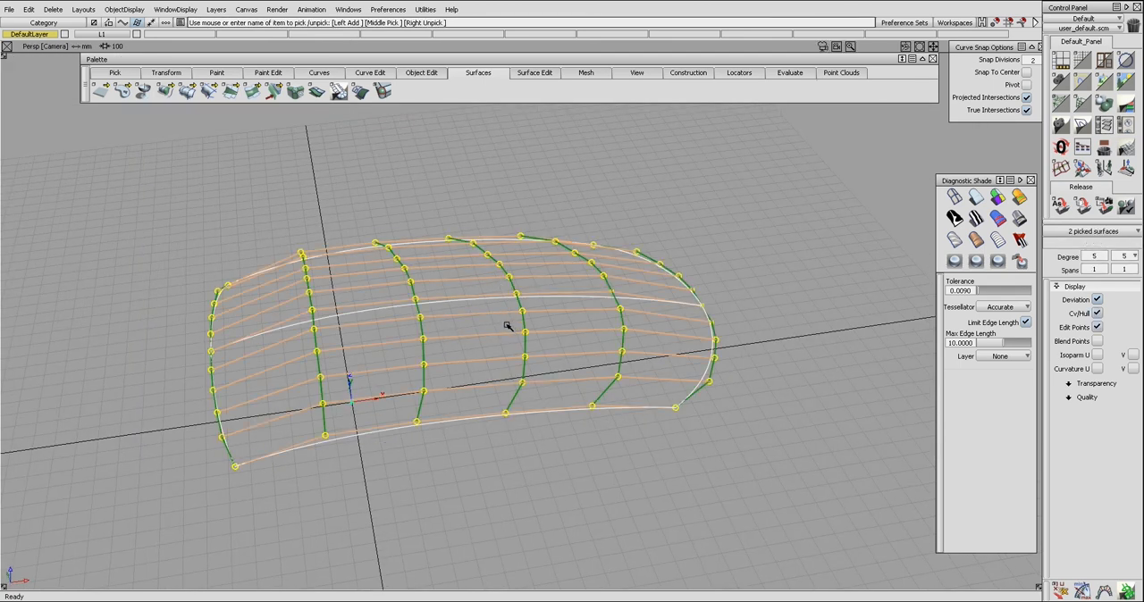
key("ctrl+h")
left_click(517, 321)
left_click_drag(518, 321, 560, 337, "alt+shift")
middle_click_drag(562, 338, 572, 338, "alt+shift")
right_click_drag(555, 337, 561, 337, "alt+shift")
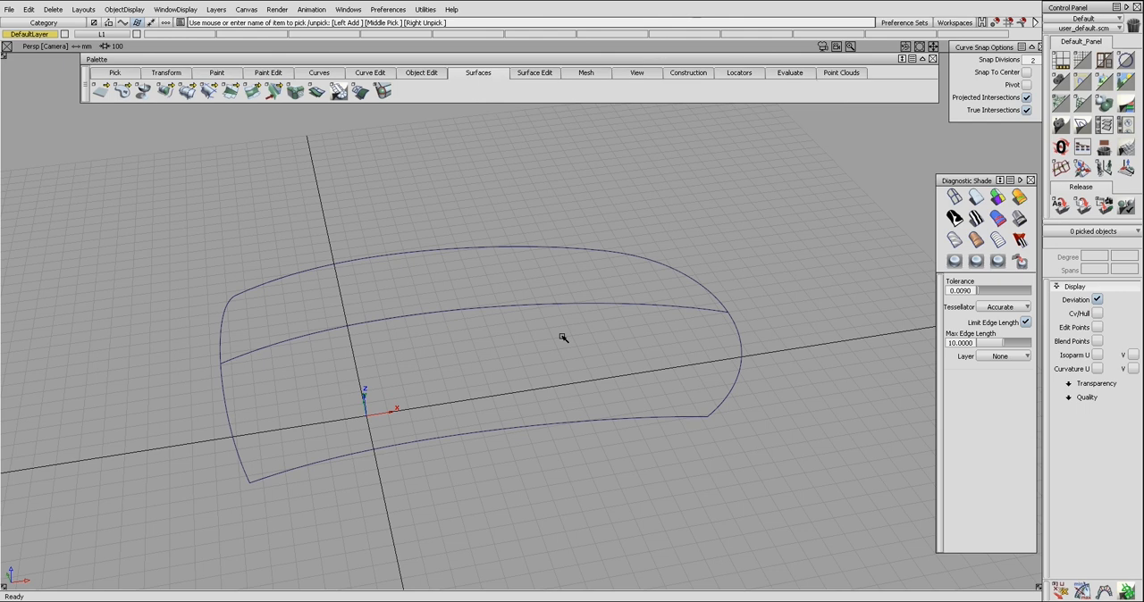